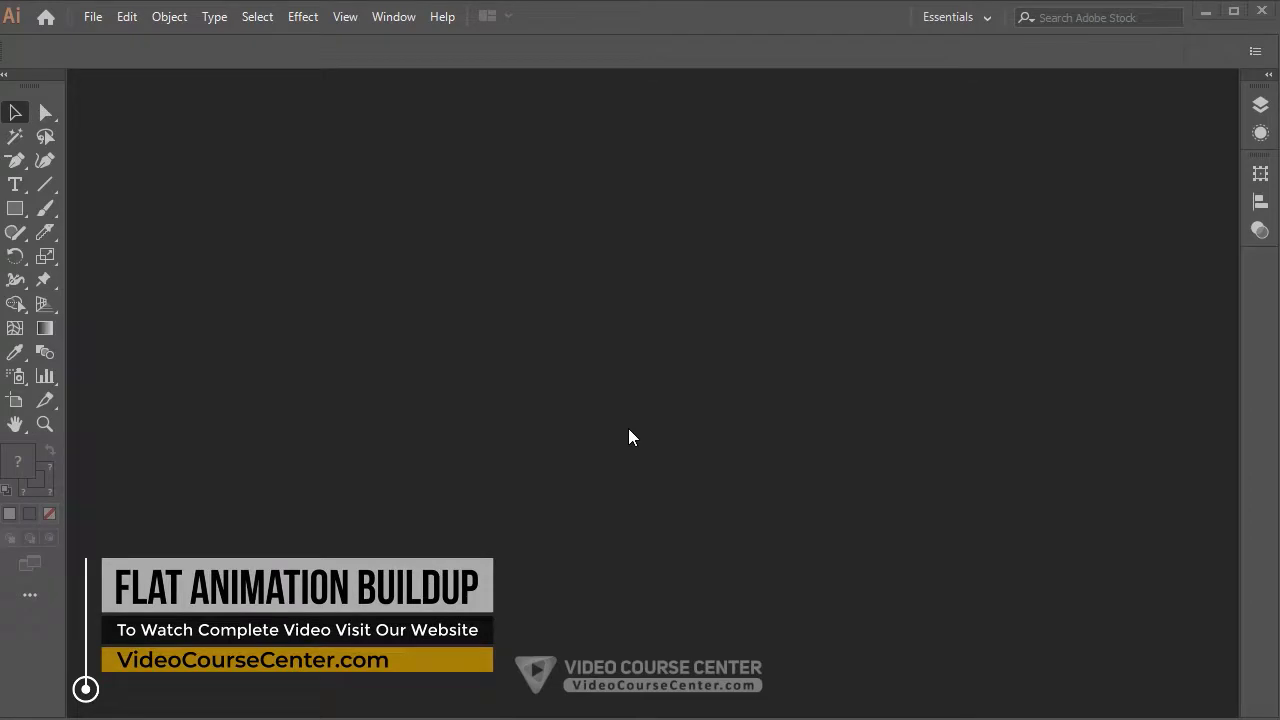
Start a new document and browse the Mobile, Web, Print and Film & Video presets, ending on Art & Illustration.
{"action": "left_click", "coordinate": [104, 19]}
{"action": "left_click", "coordinate": [134, 39]}
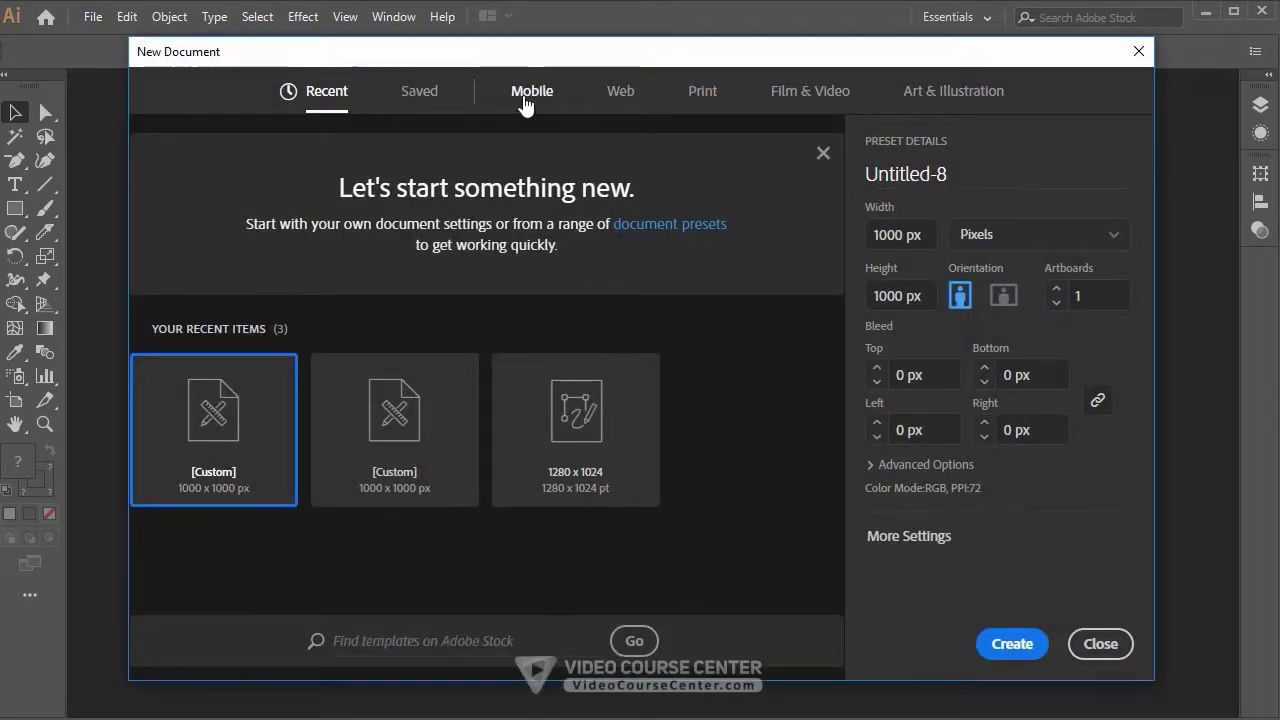
{"action": "left_click", "coordinate": [528, 98]}
{"action": "left_click", "coordinate": [628, 100]}
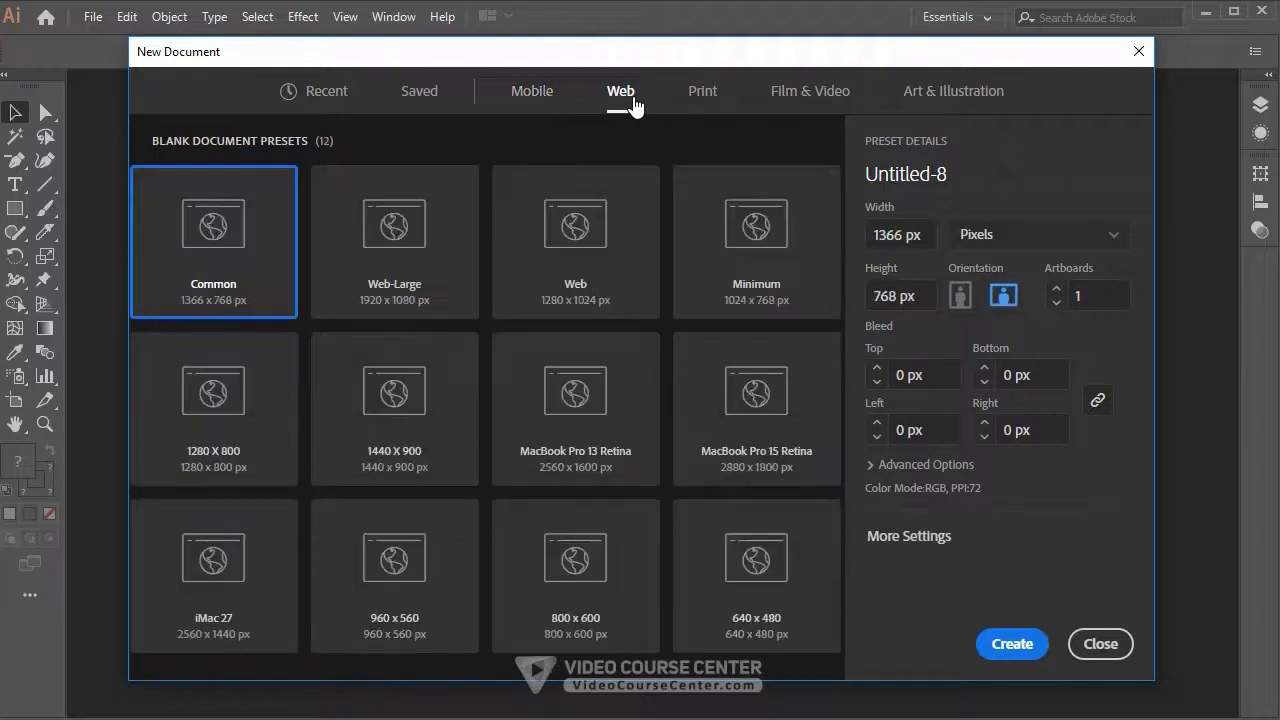
{"action": "left_click", "coordinate": [693, 106]}
{"action": "left_click", "coordinate": [801, 105]}
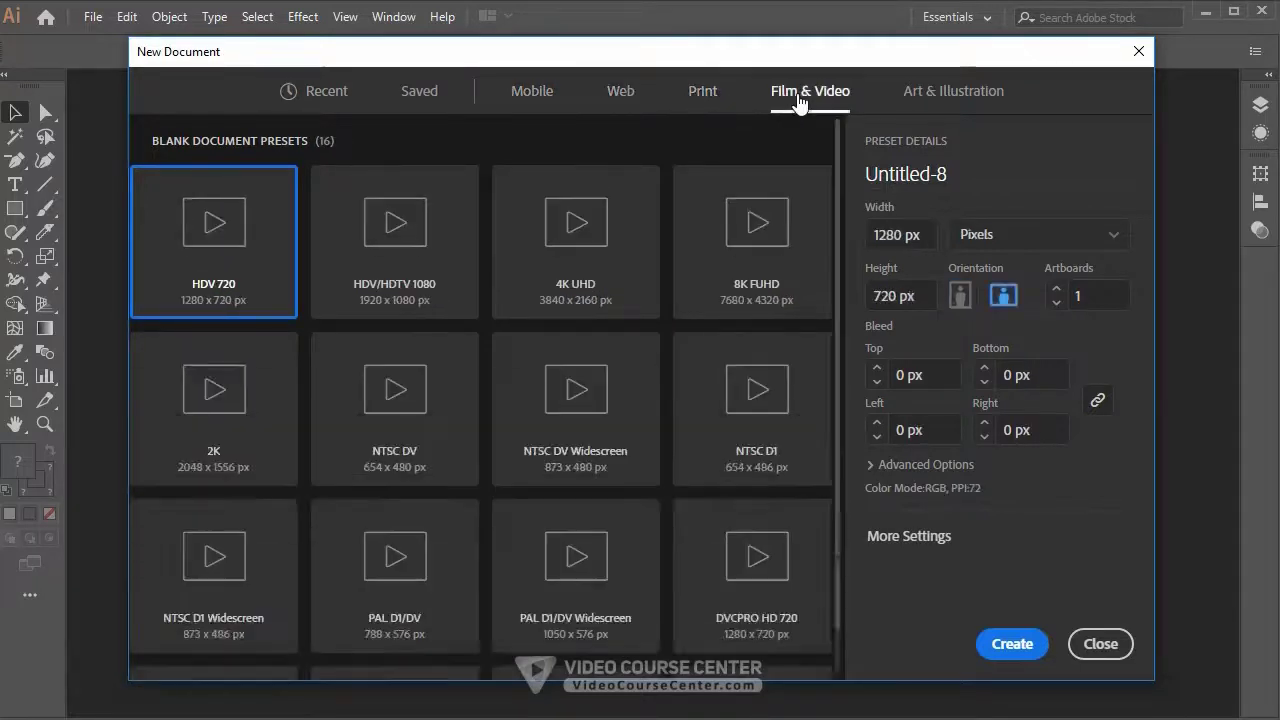
{"action": "left_click", "coordinate": [955, 92]}
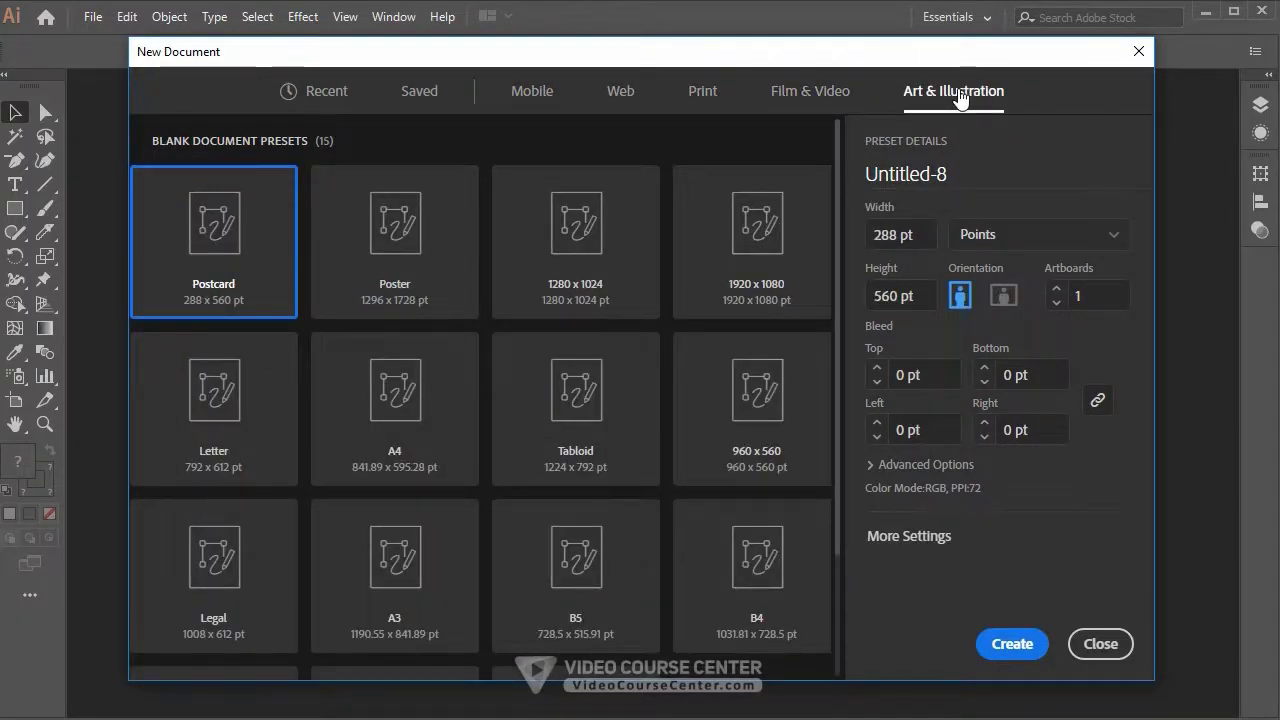
Set the new document's units to pixels and its size to 1000 × 1000 px, and create it.
{"action": "left_click", "coordinate": [1009, 240]}
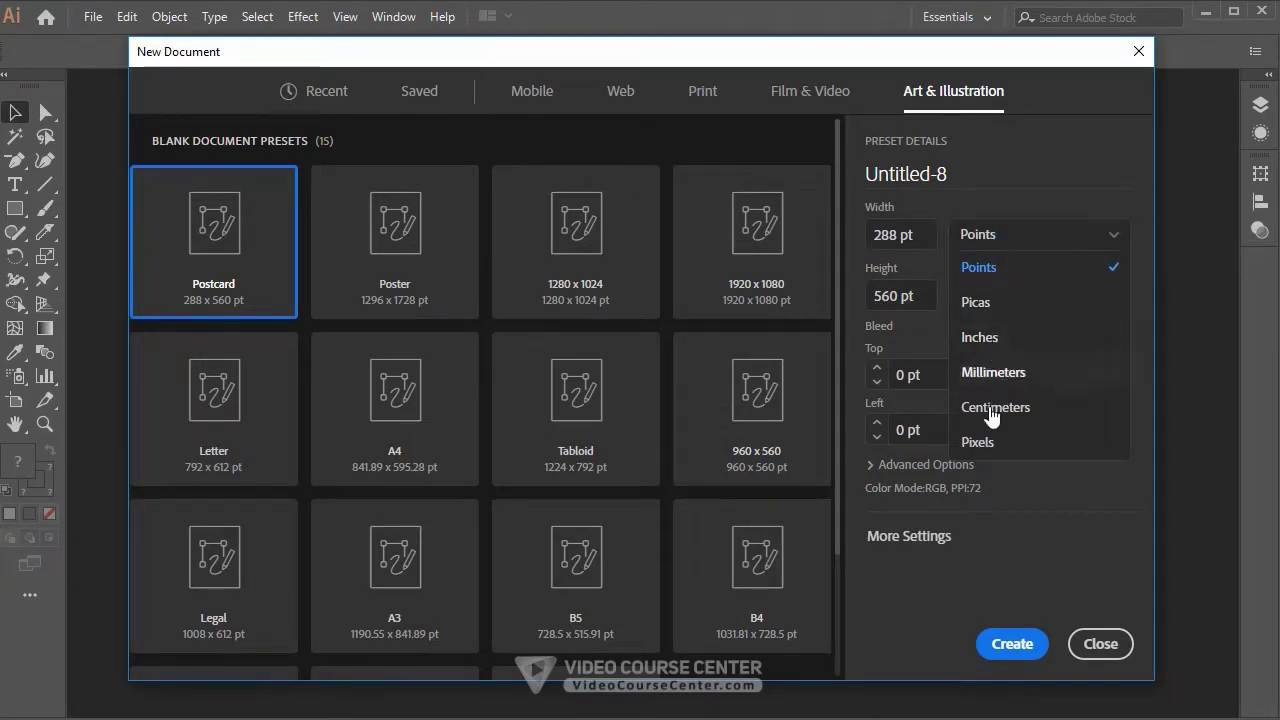
{"action": "left_click", "coordinate": [982, 446]}
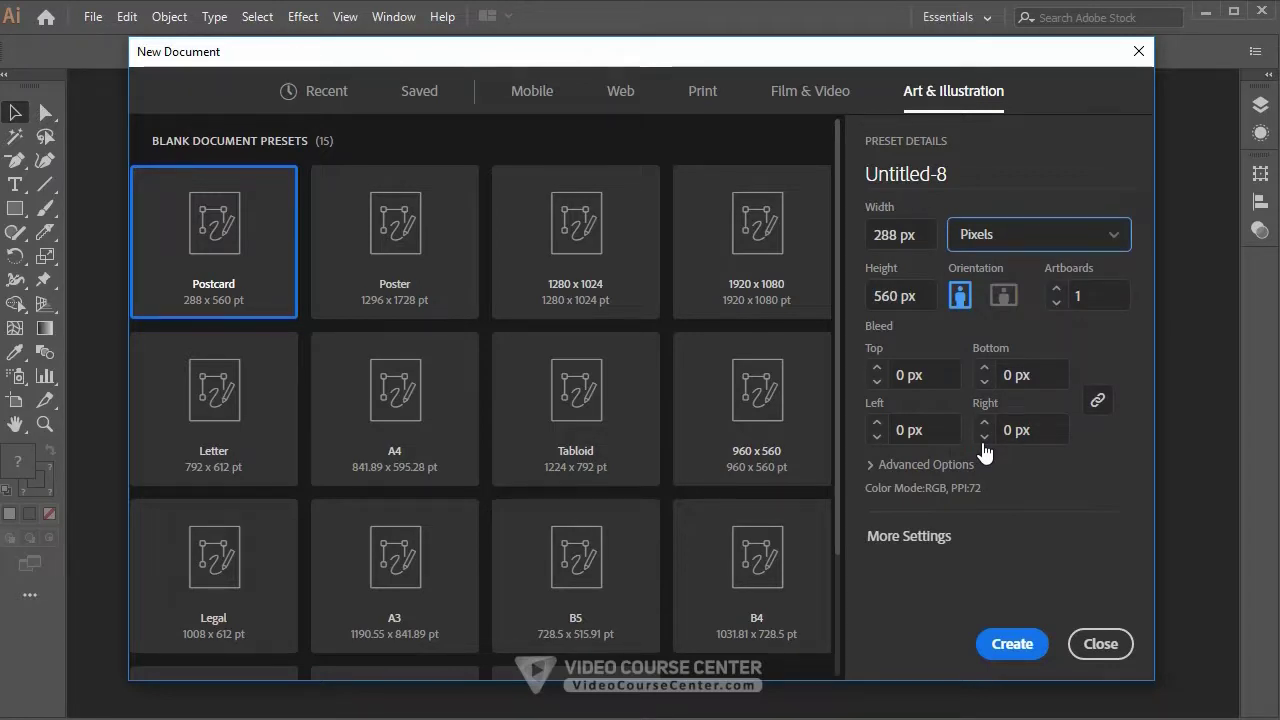
{"action": "left_click", "coordinate": [886, 234]}
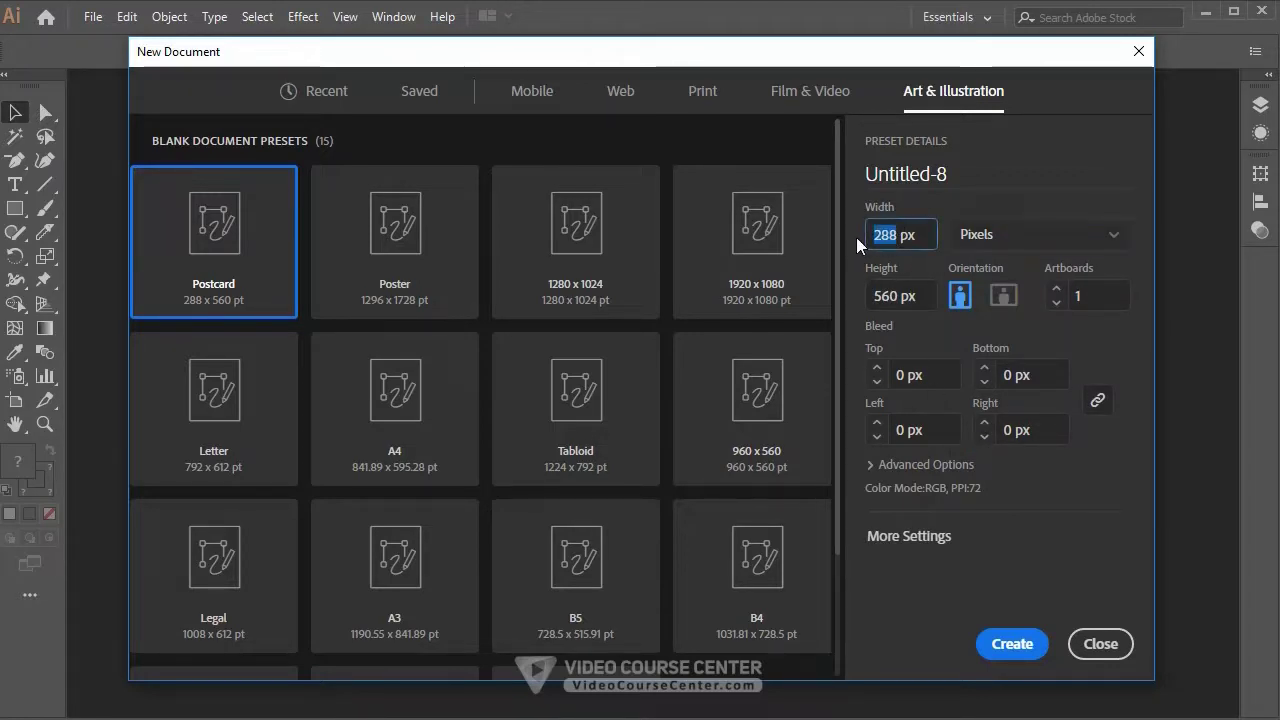
{"action": "type", "text": "1000"}
{"action": "left_click", "coordinate": [866, 296]}
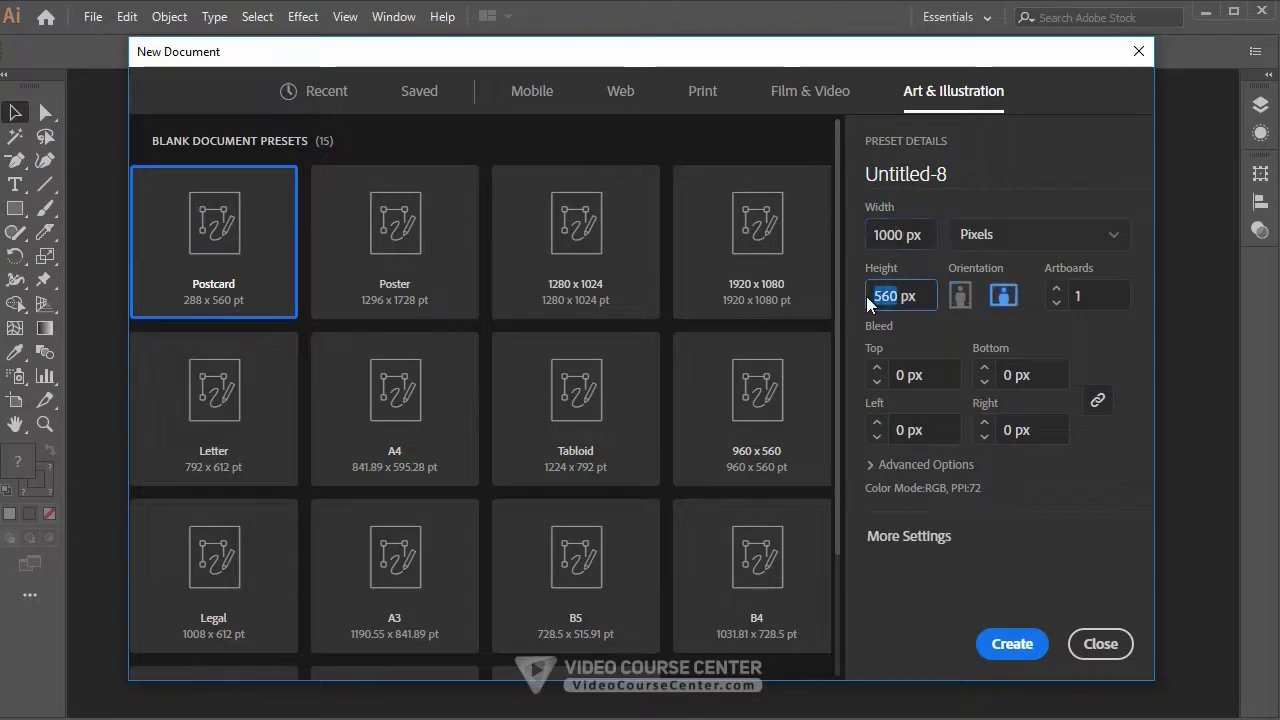
{"action": "type", "text": "1000"}
{"action": "left_click", "coordinate": [899, 234]}
{"action": "left_click", "coordinate": [904, 295]}
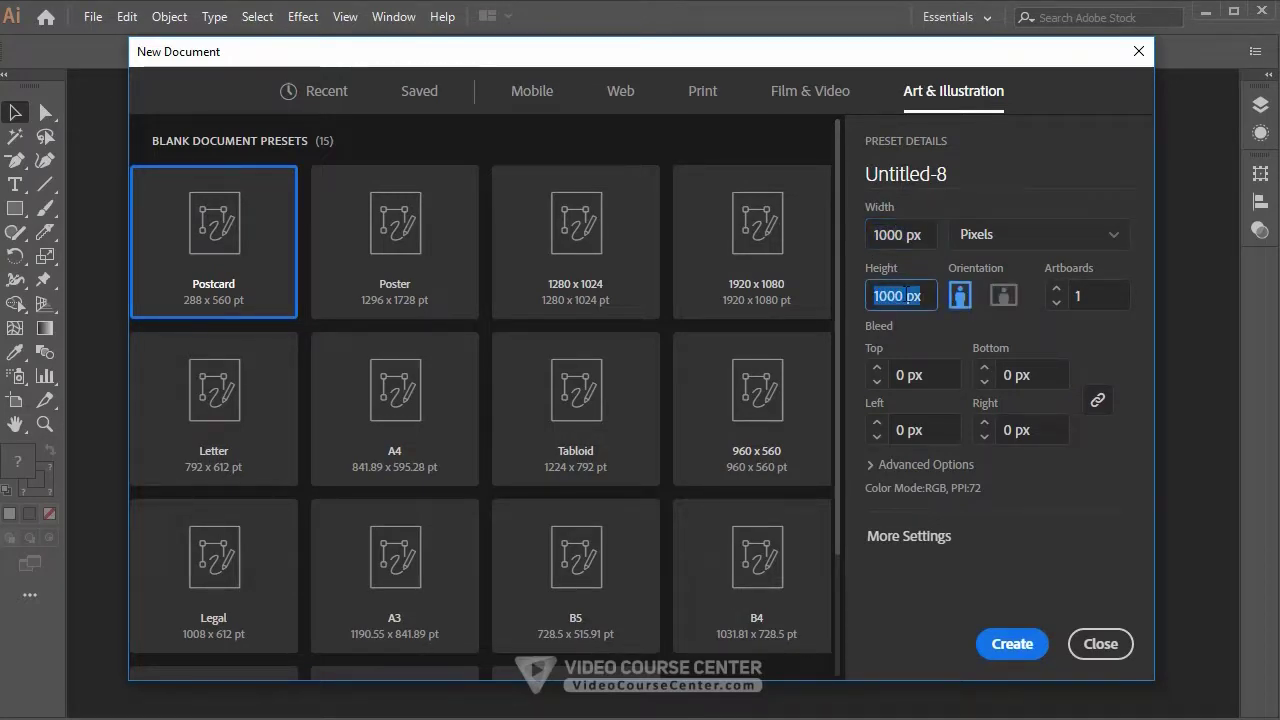
{"action": "left_click", "coordinate": [1012, 643]}
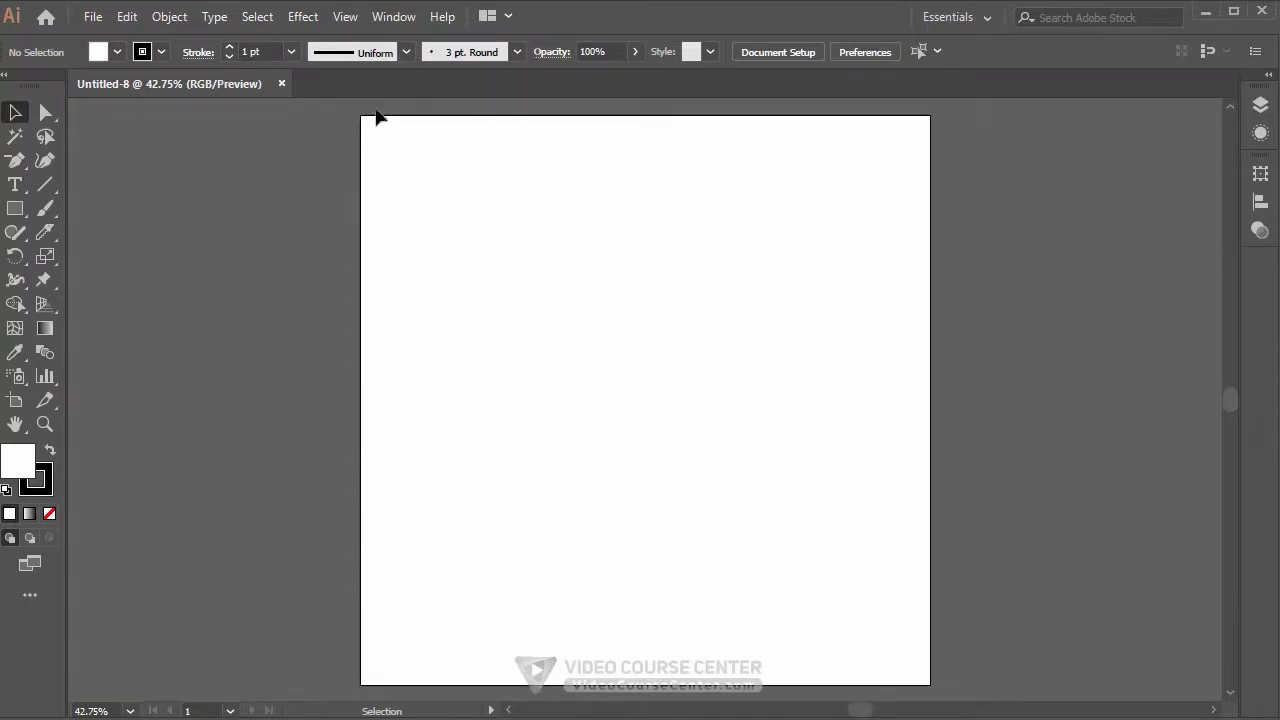
Show the rulers around the document.
{"action": "left_click", "coordinate": [341, 17]}
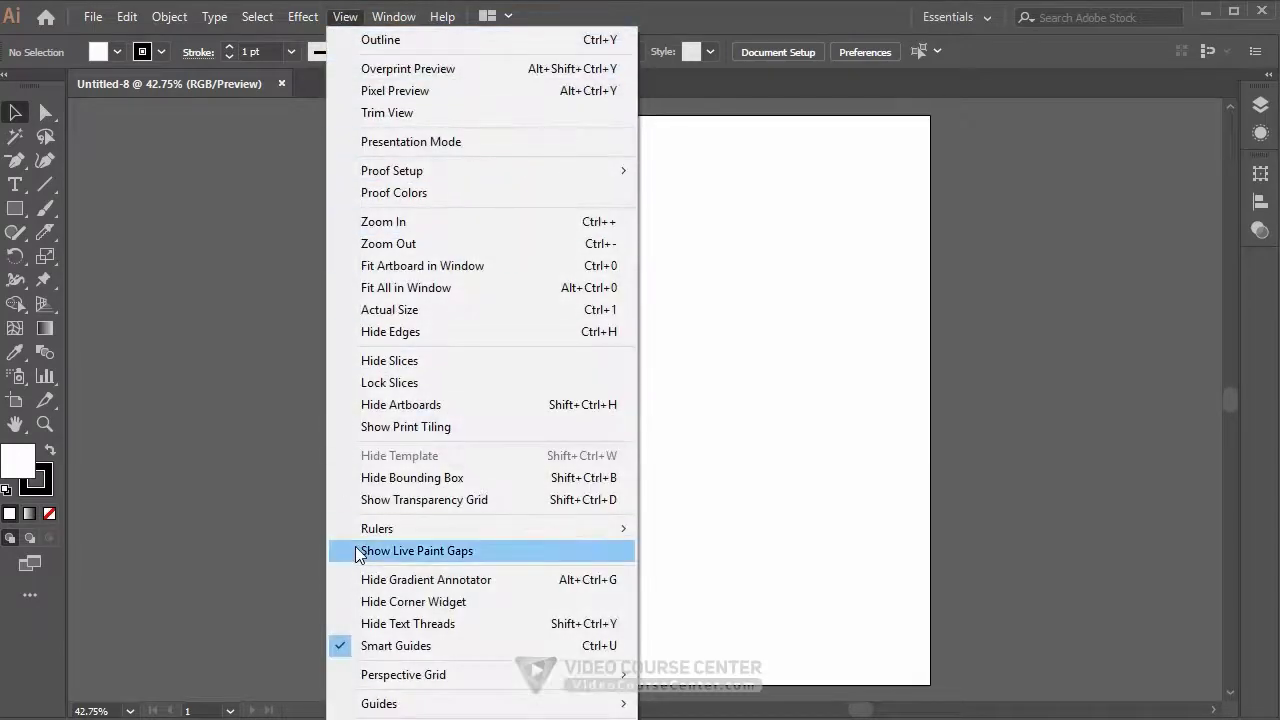
{"action": "mouse_move", "coordinate": [358, 532]}
{"action": "left_click", "coordinate": [701, 529]}
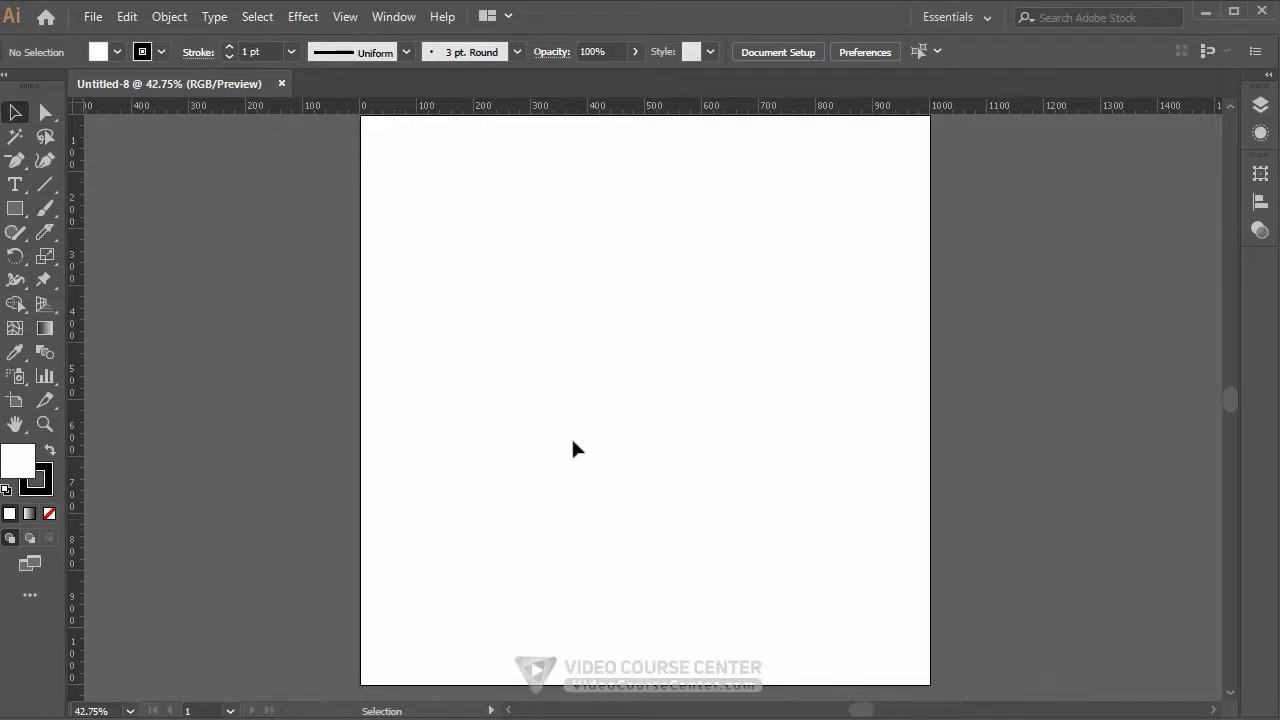
Enter artboard editing through Document Setup and resize the artboard freehand to about 1087 × 869 px.
{"action": "left_click", "coordinate": [91, 17]}
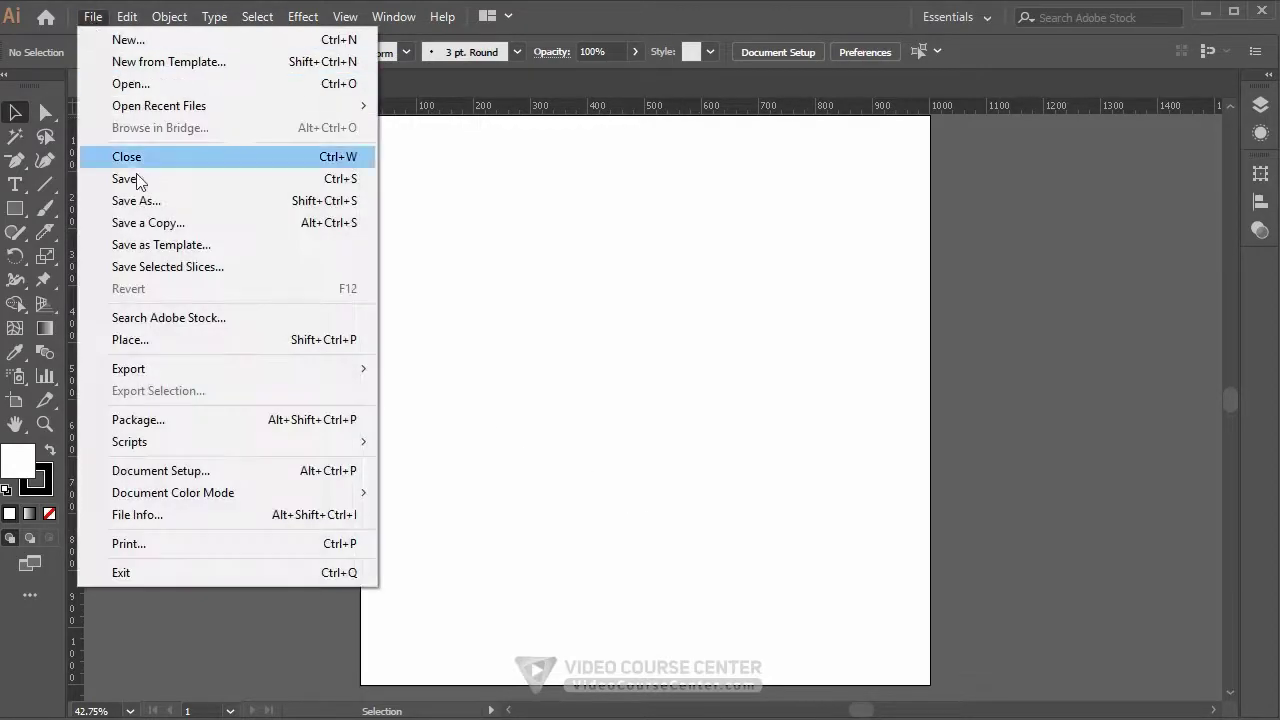
{"action": "left_click", "coordinate": [150, 474]}
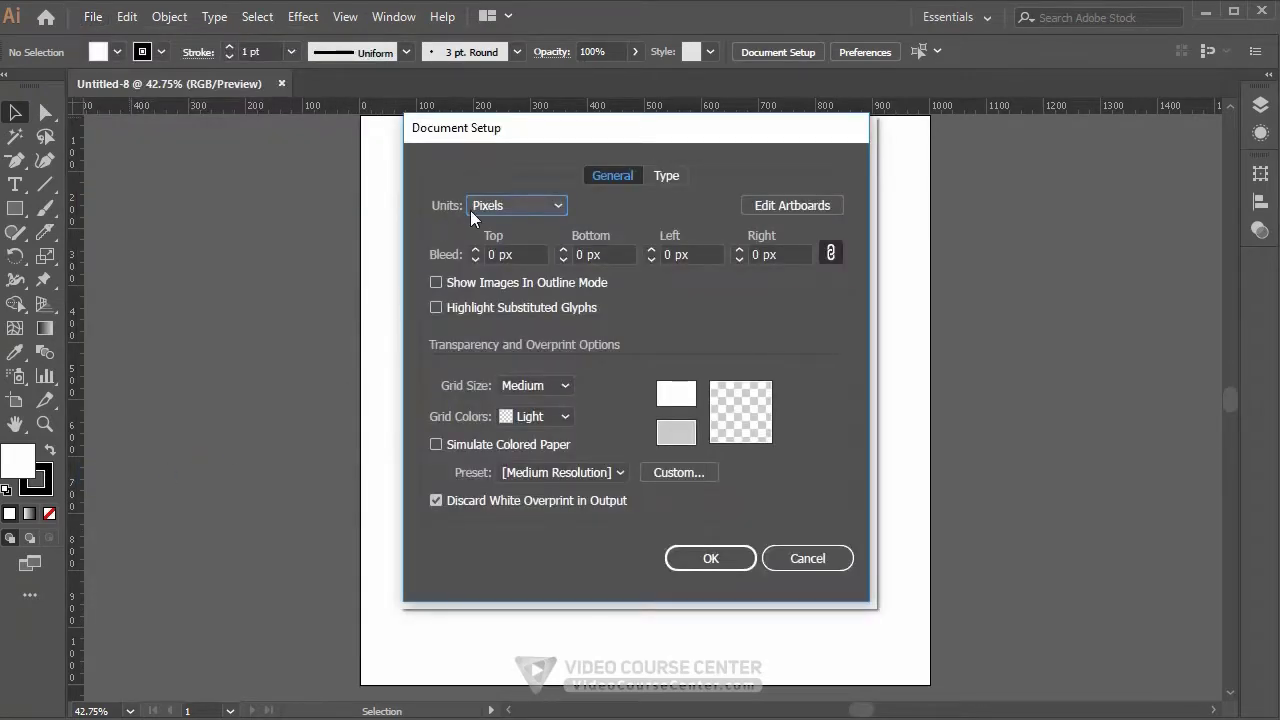
{"action": "left_click", "coordinate": [801, 210]}
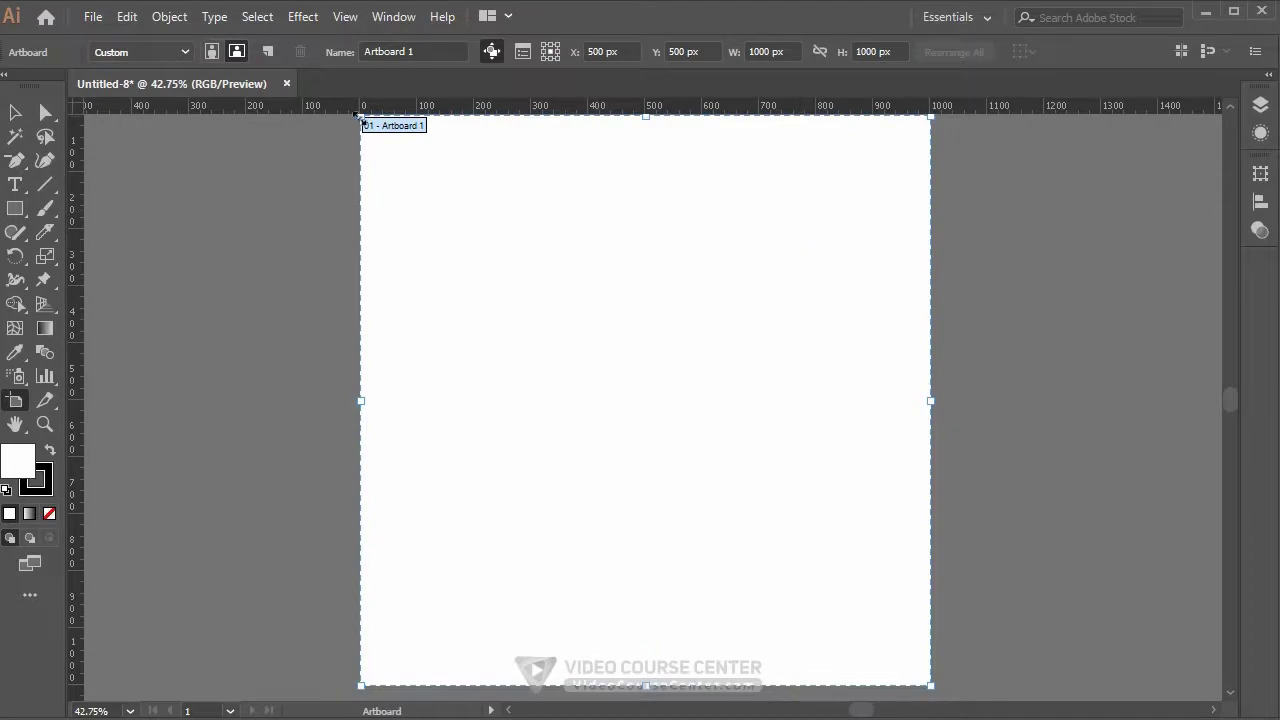
{"action": "left_click_drag", "start_coordinate": [362, 117], "coordinate": [311, 279]}
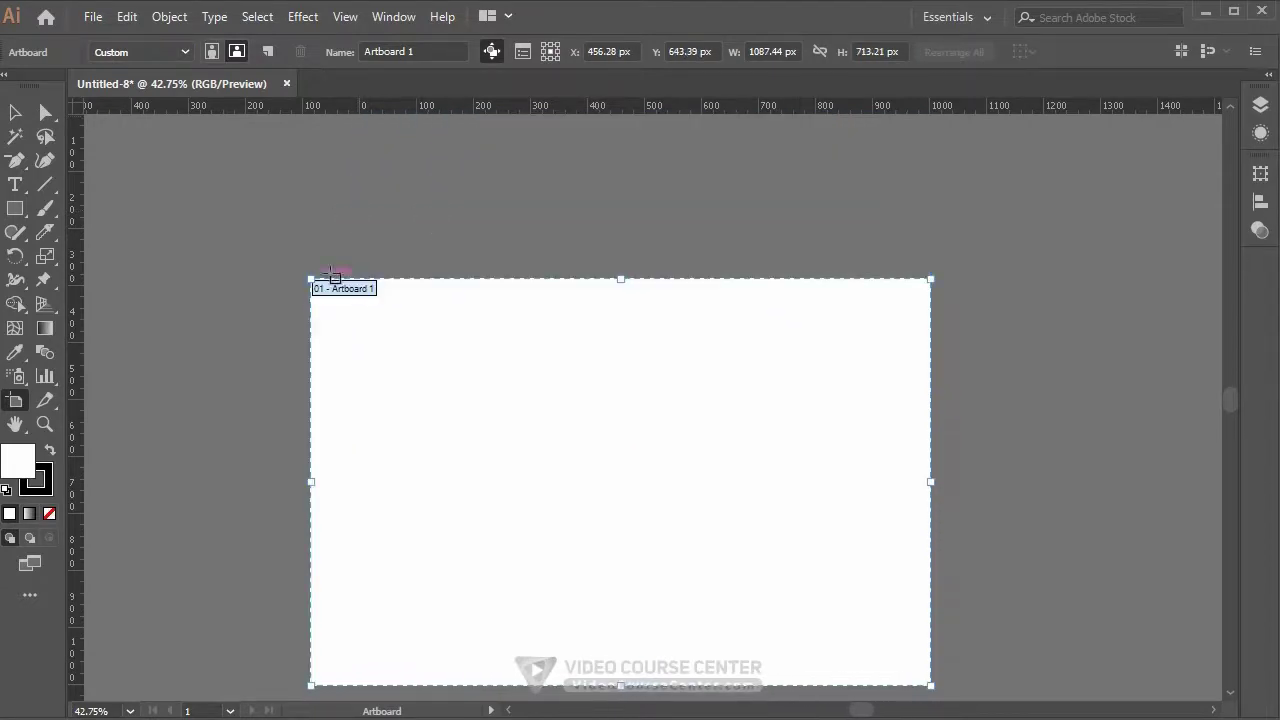
{"action": "left_click_drag", "start_coordinate": [621, 279], "coordinate": [621, 190]}
Set the artboard to 1000 × 1000 px, move it to about X 569 px, Y 511 px, and leave artboard editing.
{"action": "left_click", "coordinate": [775, 51]}
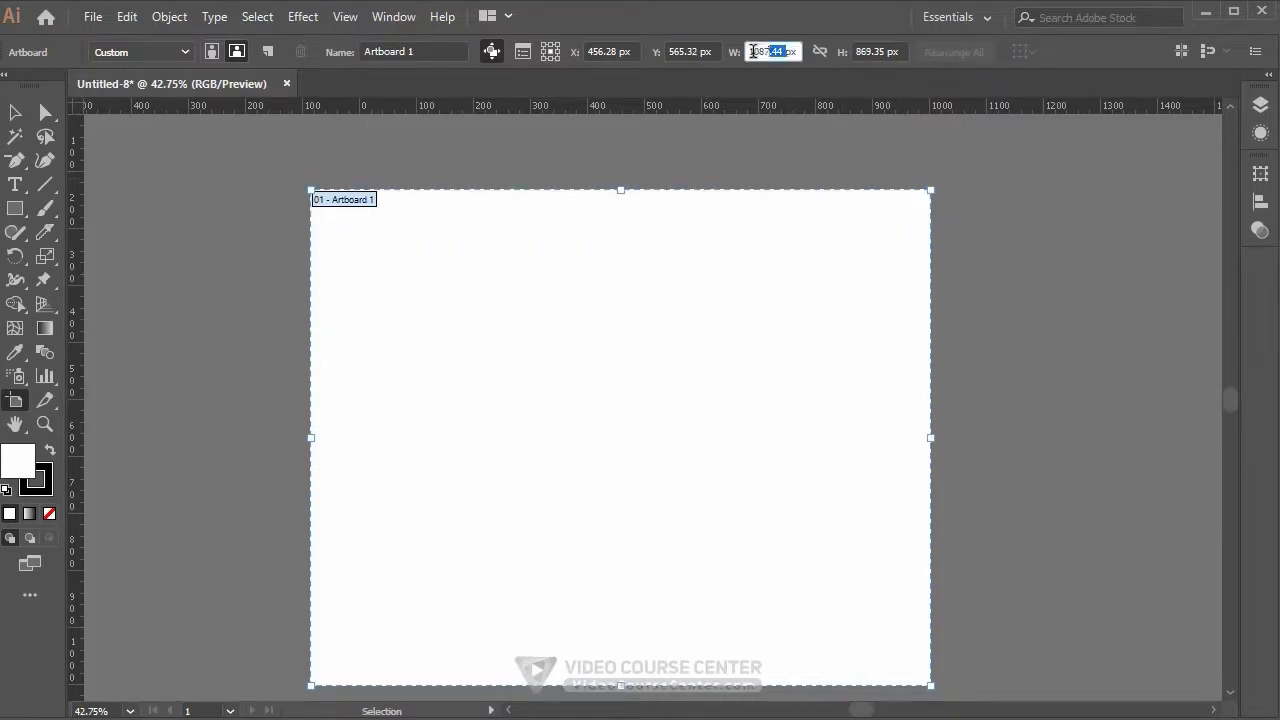
{"action": "type", "text": "1000px"}
{"action": "key", "text": "Tab"}
{"action": "type", "text": "1000px"}
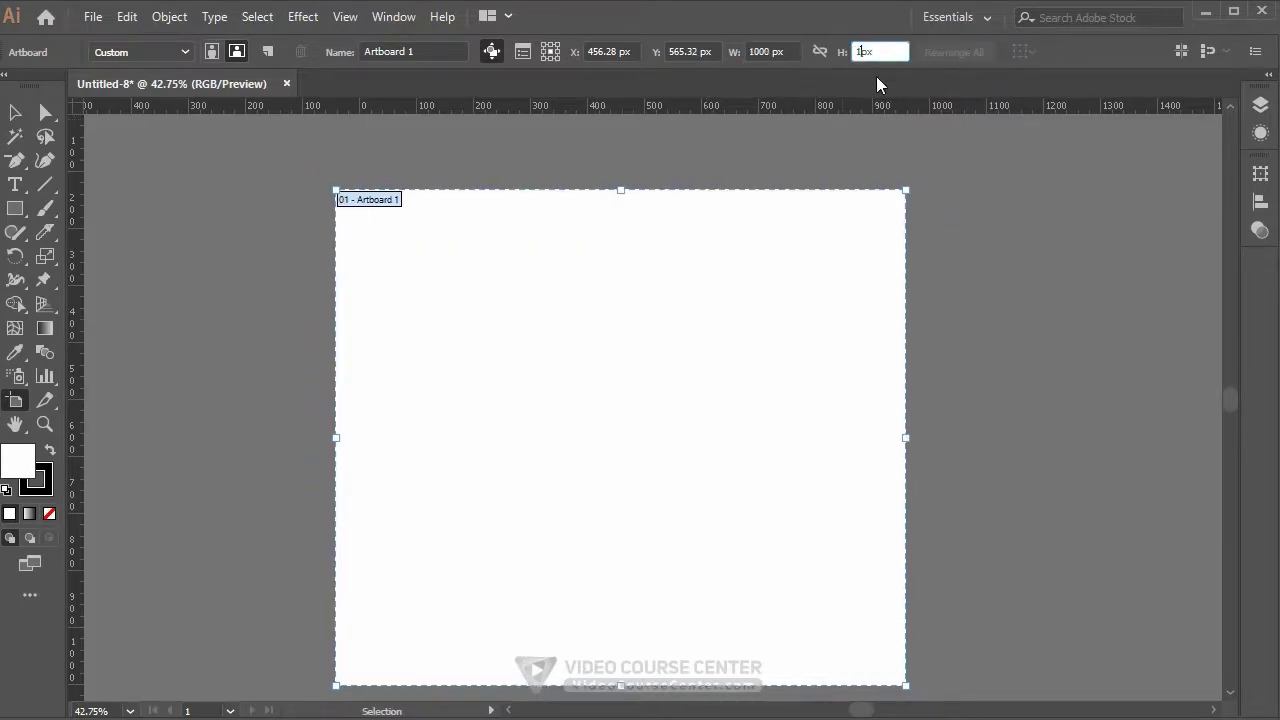
{"action": "key", "text": "Return"}
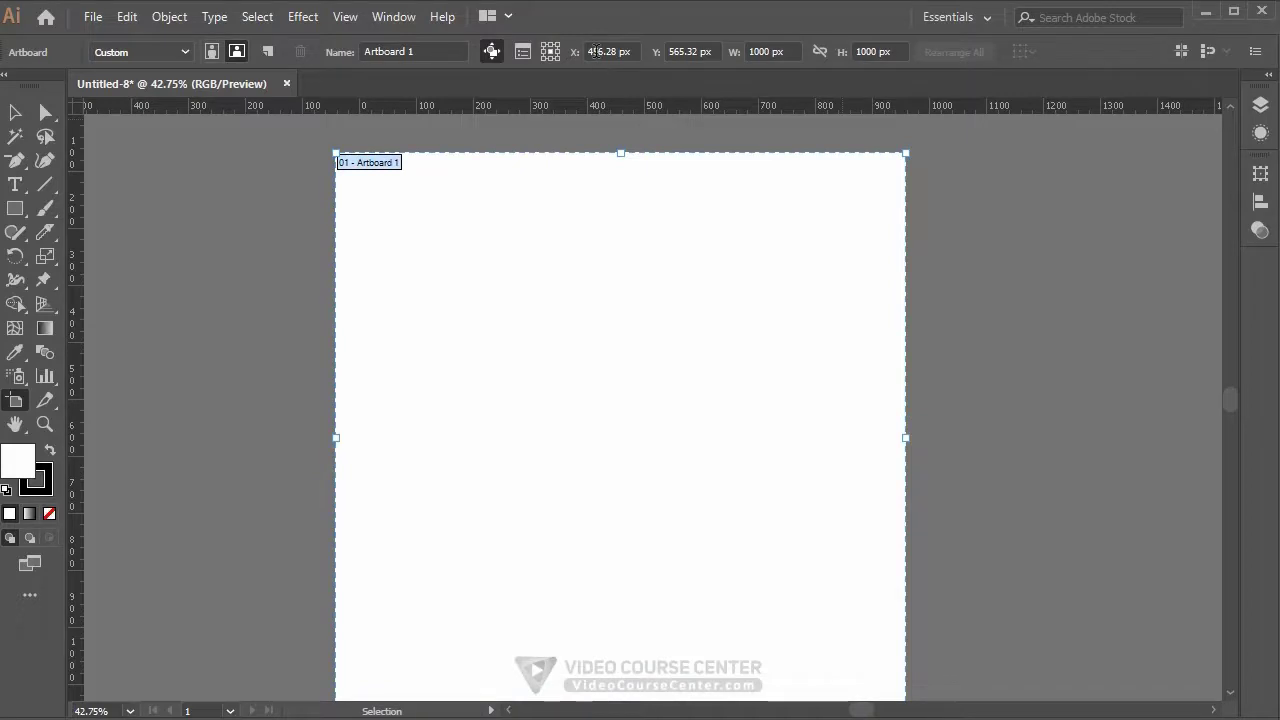
{"action": "left_click_drag", "start_coordinate": [603, 322], "coordinate": [692, 295]}
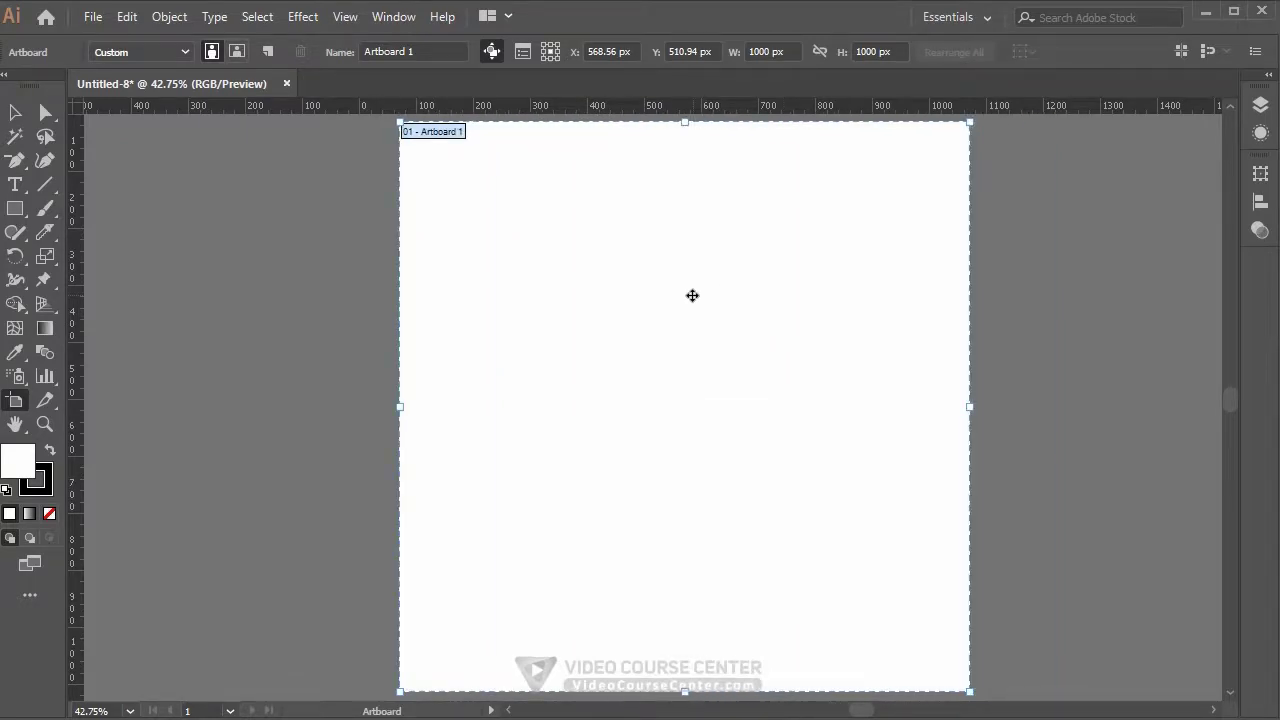
{"action": "left_click", "coordinate": [15, 113]}
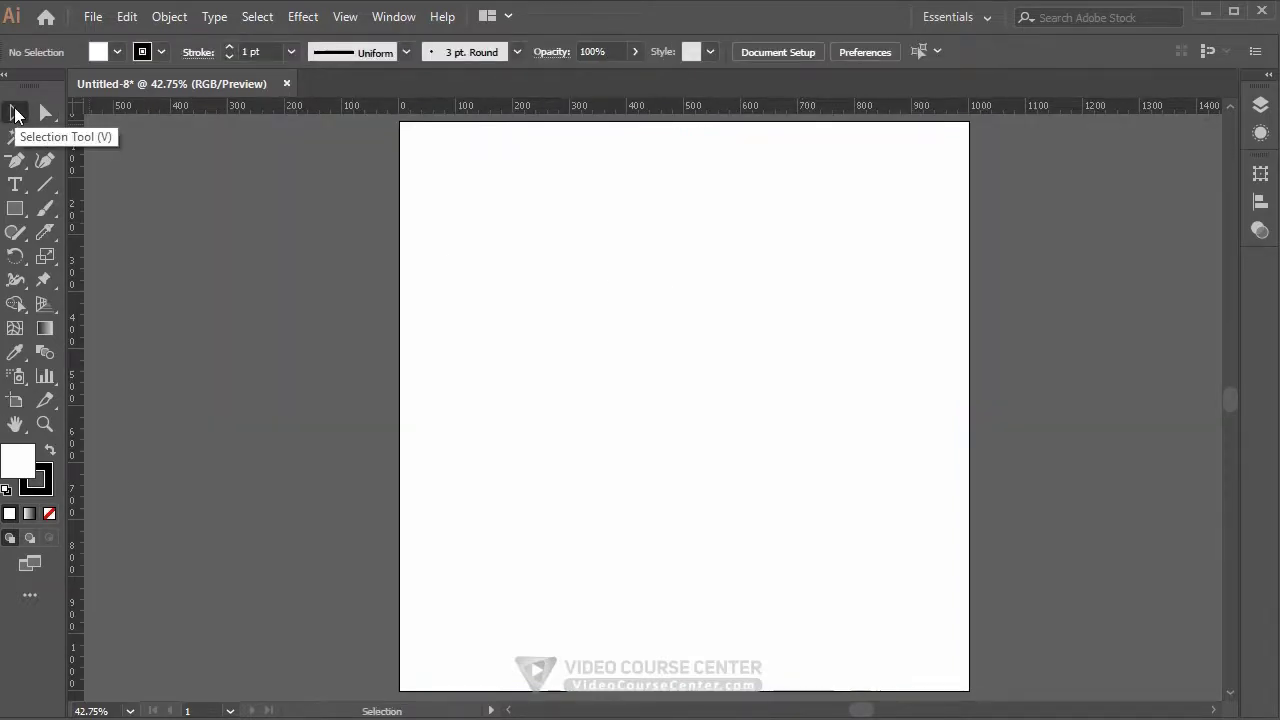
Activate the Artboard tool, hide and reshow the Control bar, and return to the Selection tool.
{"action": "left_click", "coordinate": [16, 403]}
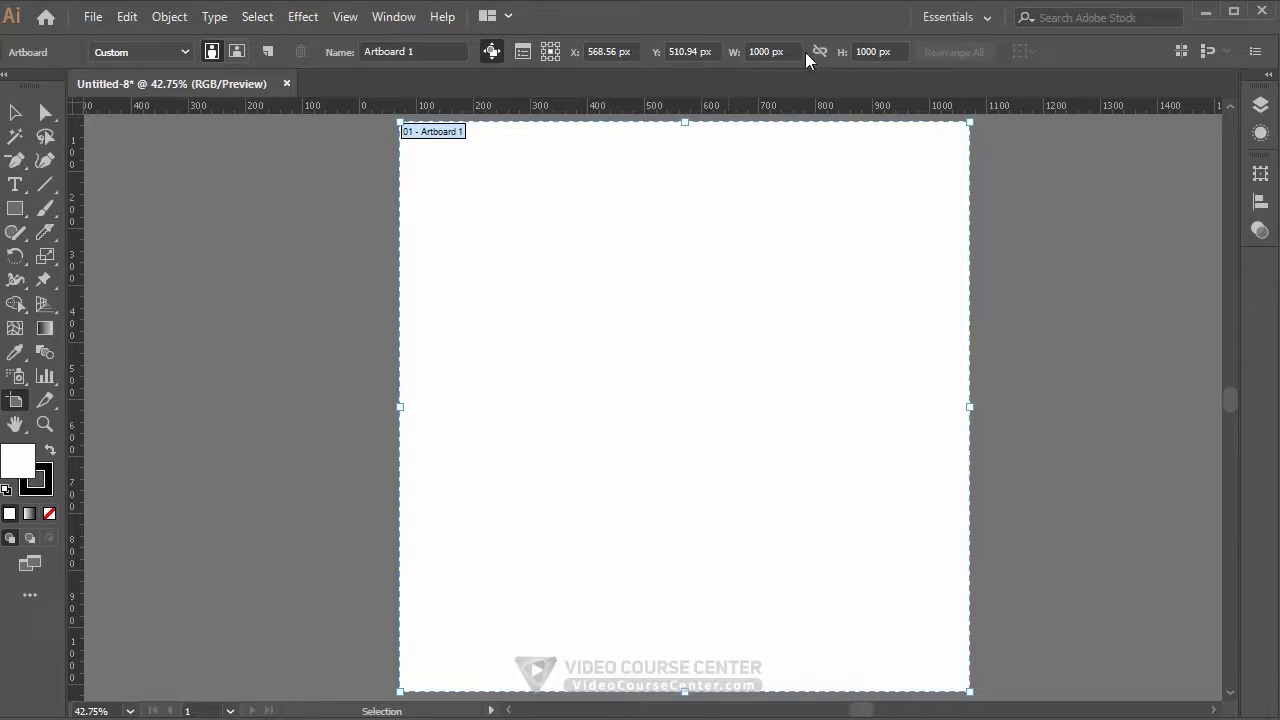
{"action": "left_click", "coordinate": [389, 18]}
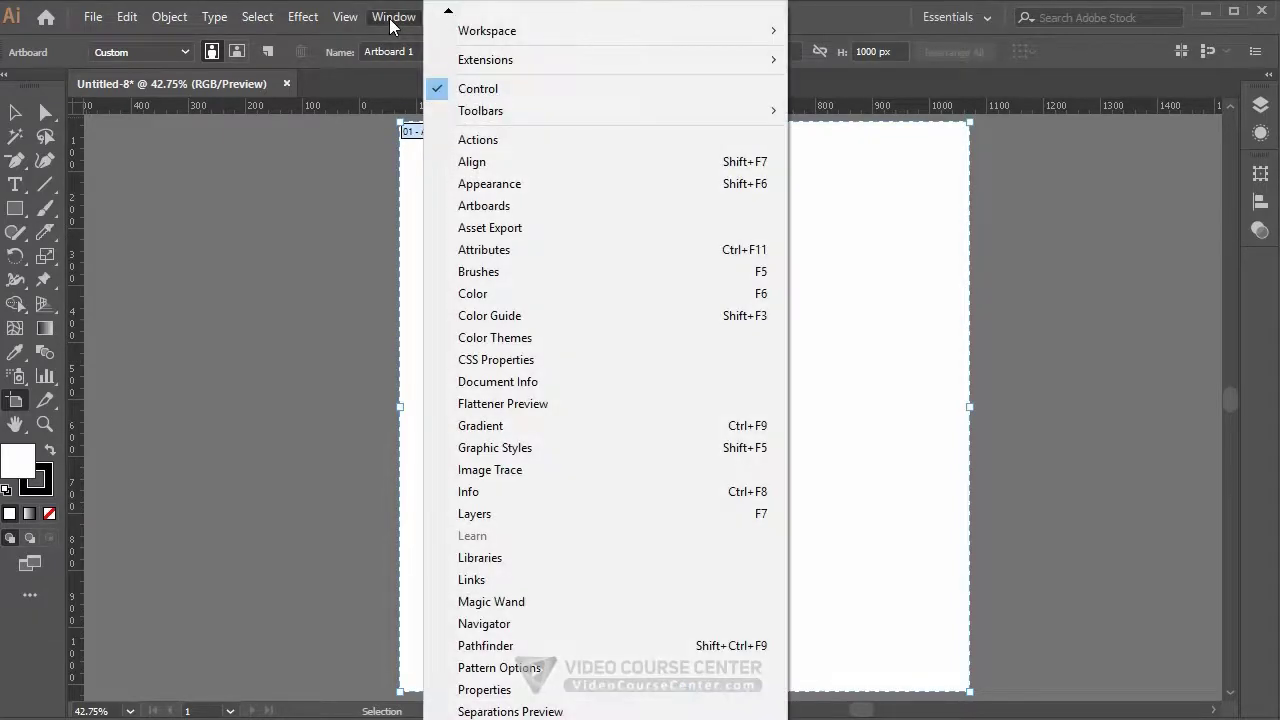
{"action": "left_click", "coordinate": [474, 92]}
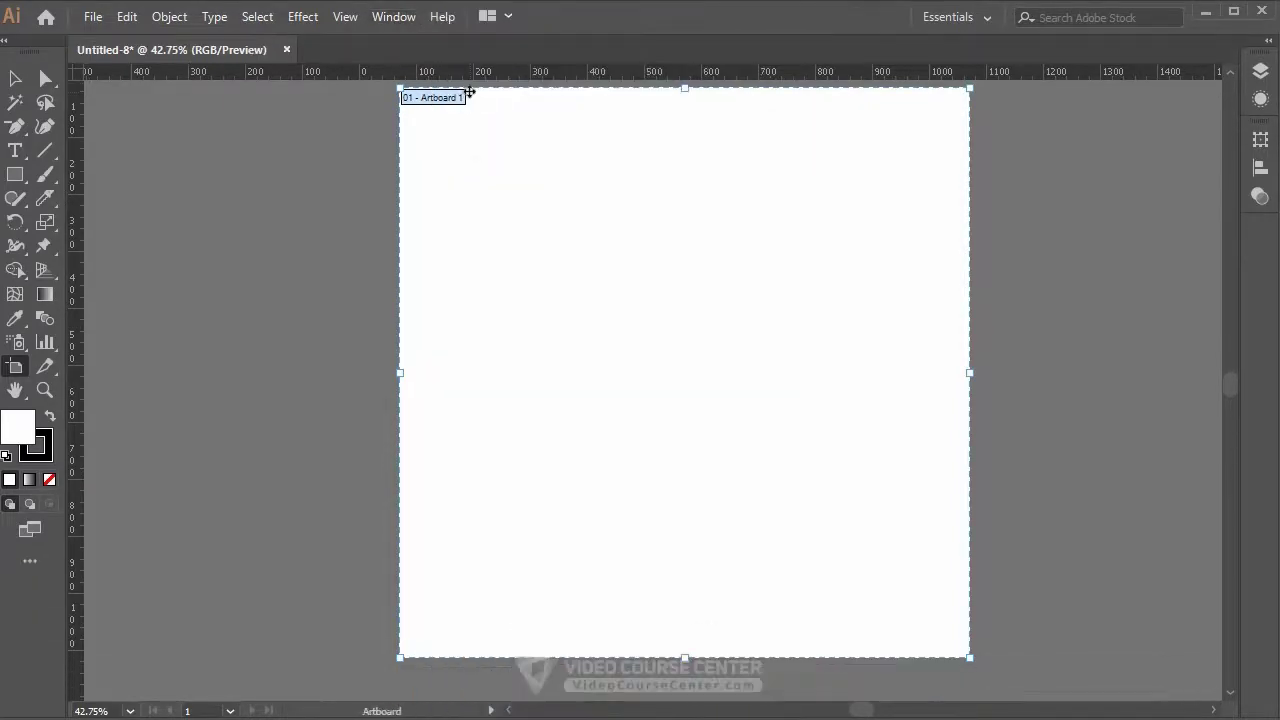
{"action": "left_click", "coordinate": [396, 18]}
{"action": "left_click", "coordinate": [465, 89]}
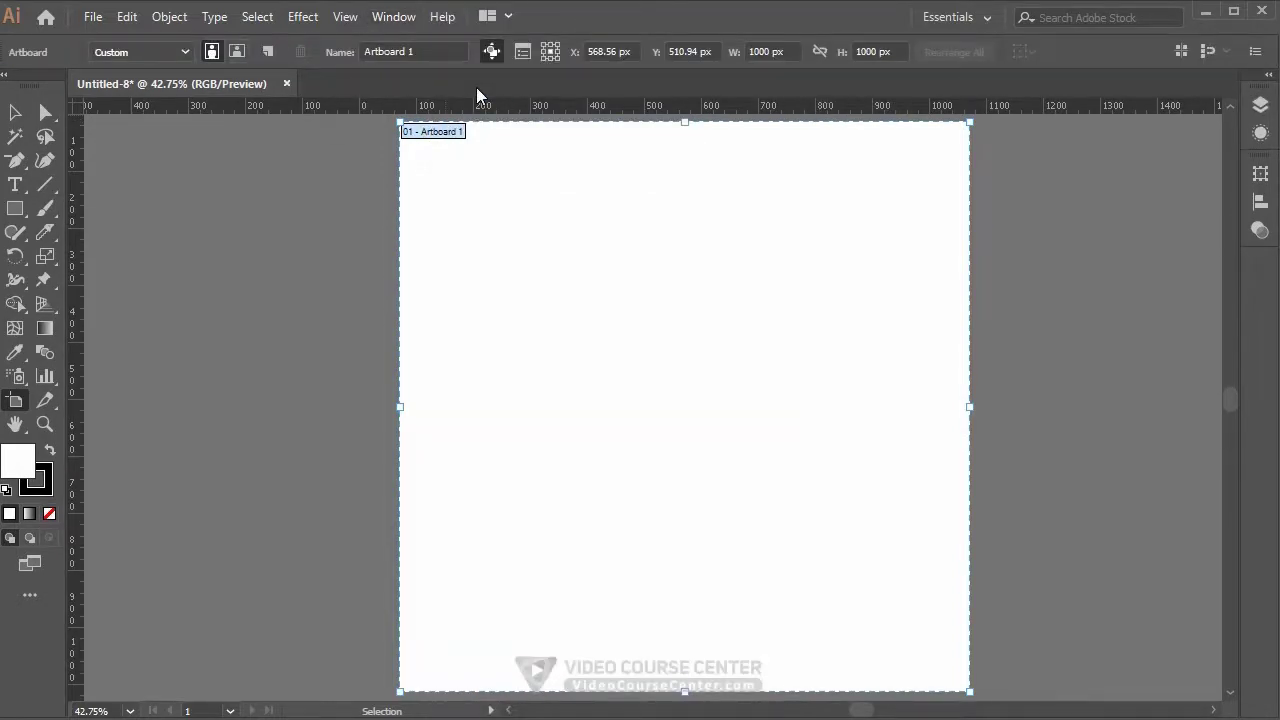
{"action": "left_click", "coordinate": [16, 117]}
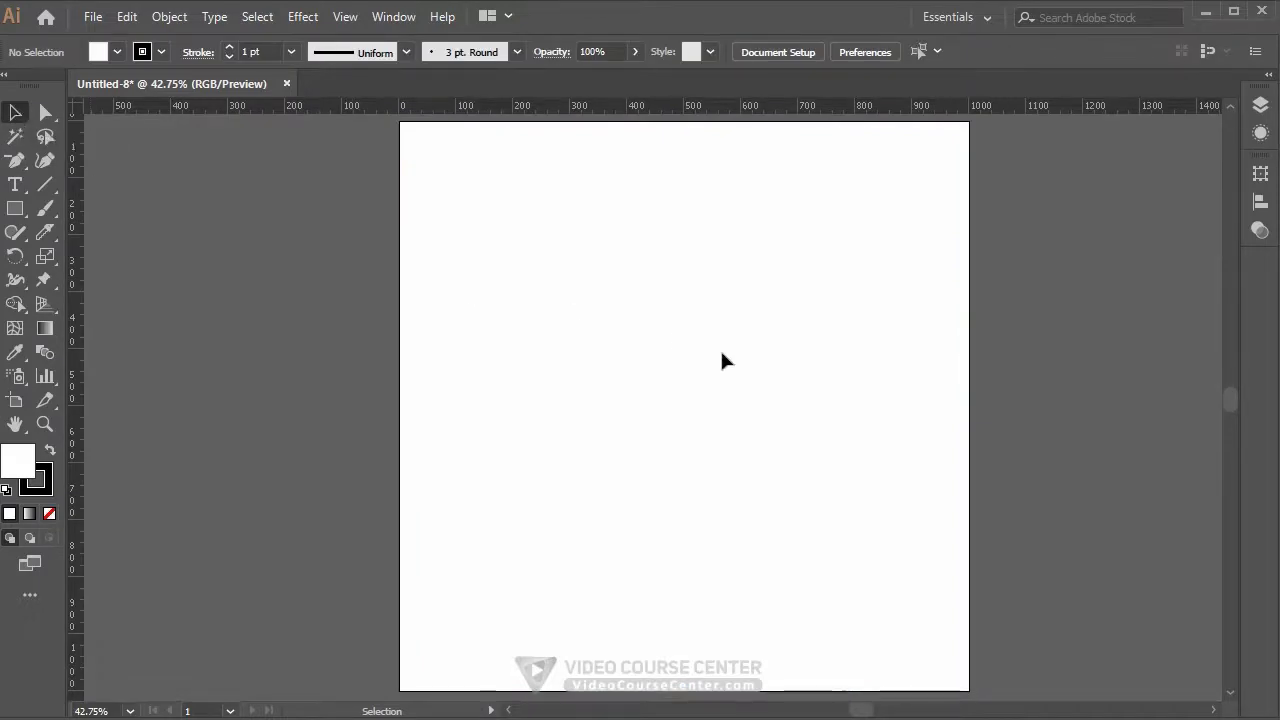
Pan across the artboard, zoom in and out, view it at actual size, and fit it in the window.
{"action": "key", "text": "space"}
{"action": "left_click_drag", "start_coordinate": [720, 349], "coordinate": [677, 352]}
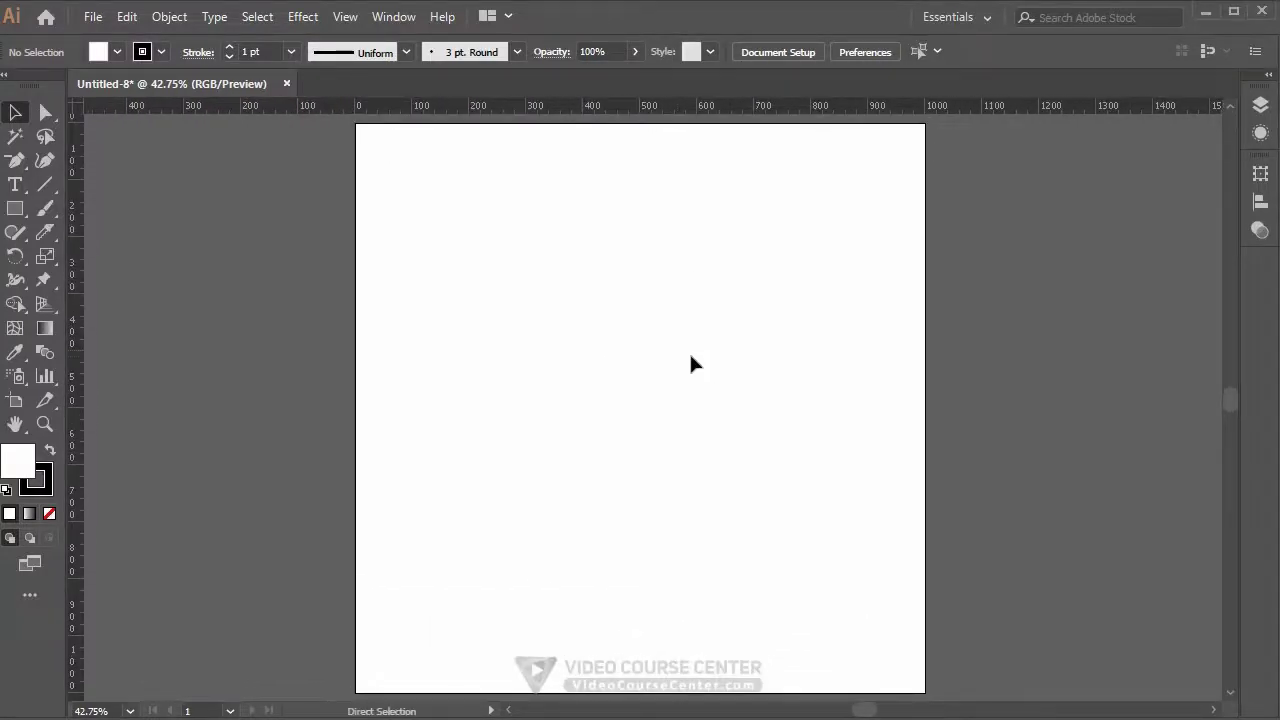
{"action": "key", "text": "ctrl+="}
{"action": "key", "text": "ctrl+="}
{"action": "key", "text": "ctrl+="}
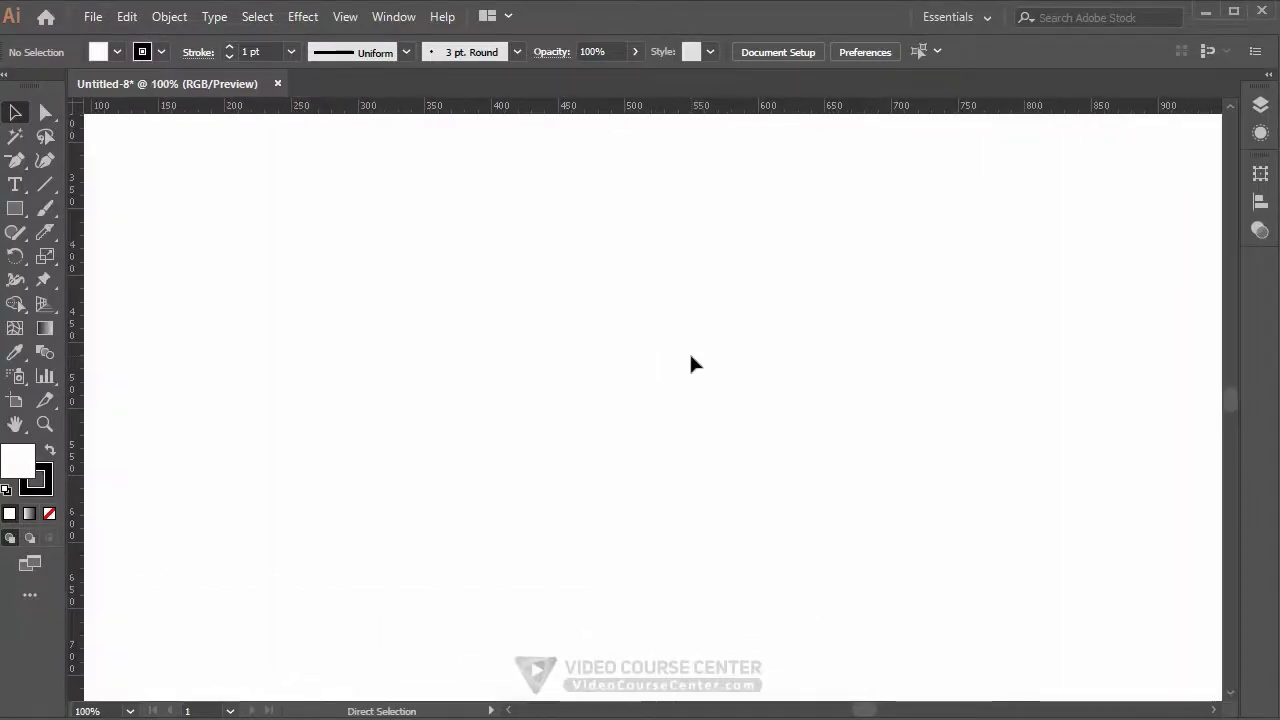
{"action": "key", "text": "ctrl+="}
{"action": "key", "text": "ctrl+minus"}
{"action": "key", "text": "ctrl+minus"}
{"action": "key", "text": "ctrl+minus"}
{"action": "key", "text": "ctrl+minus"}
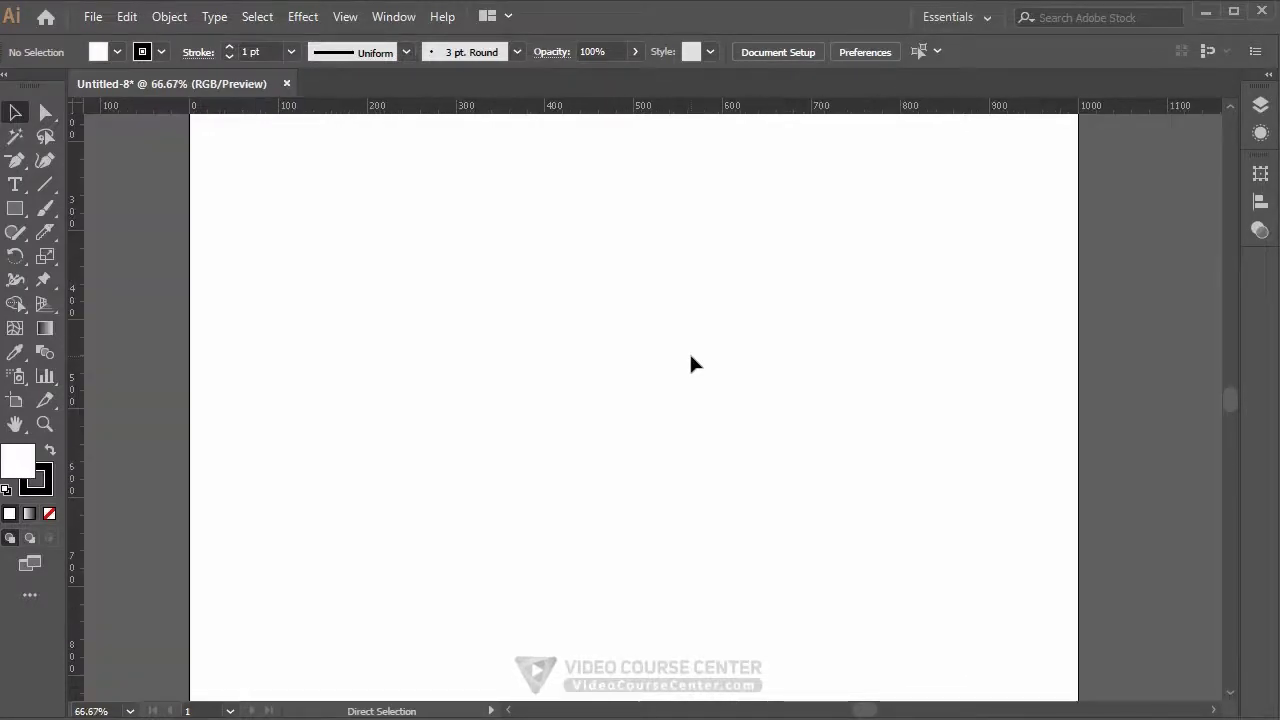
{"action": "key", "text": "ctrl+minus"}
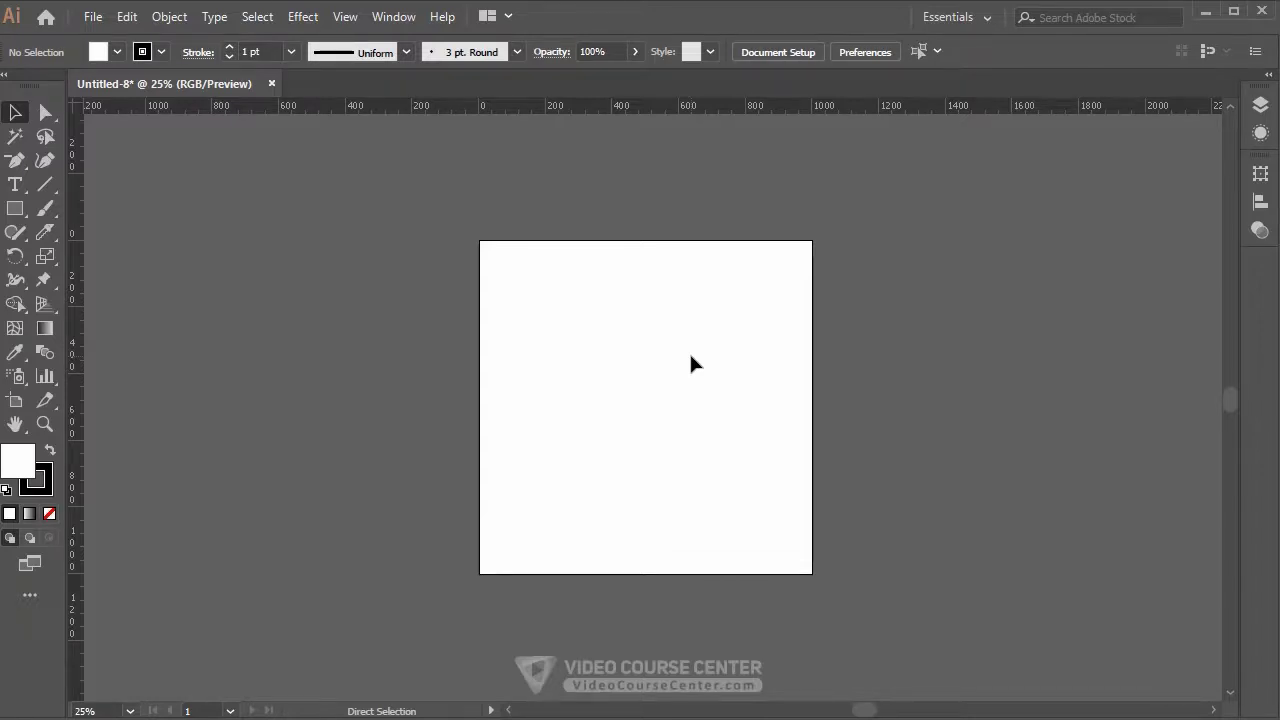
{"action": "key", "text": "ctrl+0"}
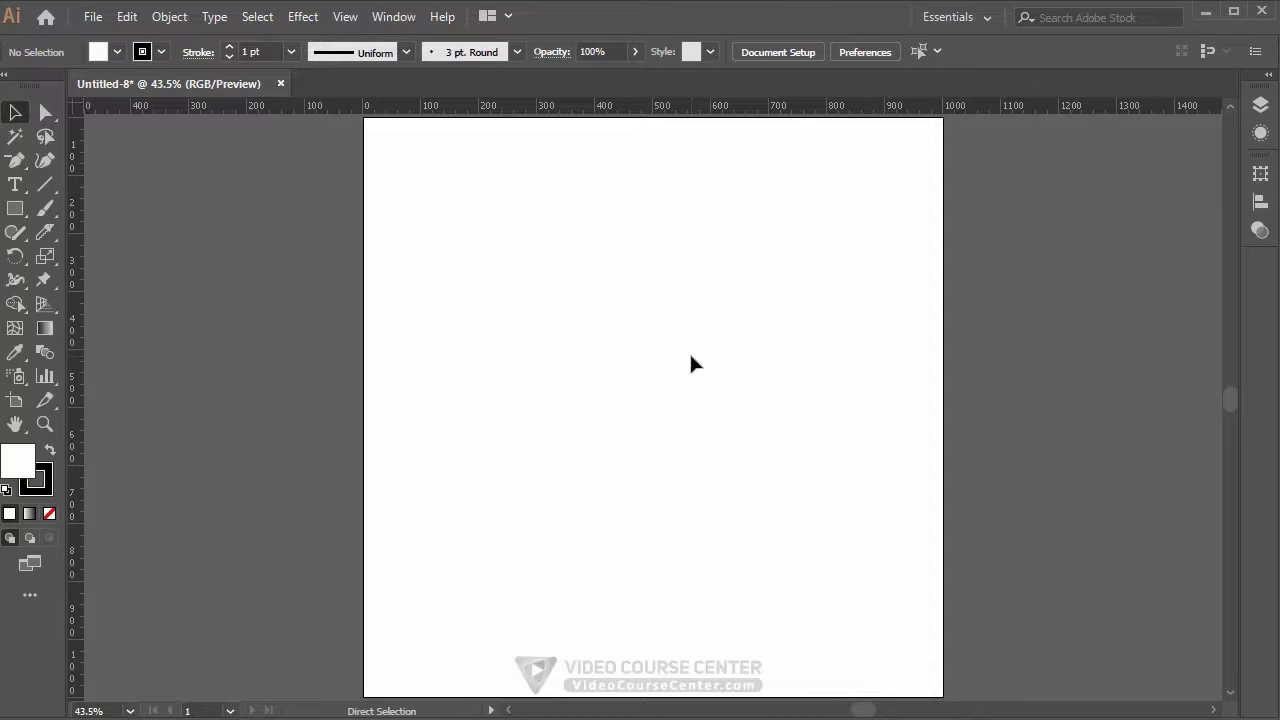
{"action": "key", "text": "ctrl+1"}
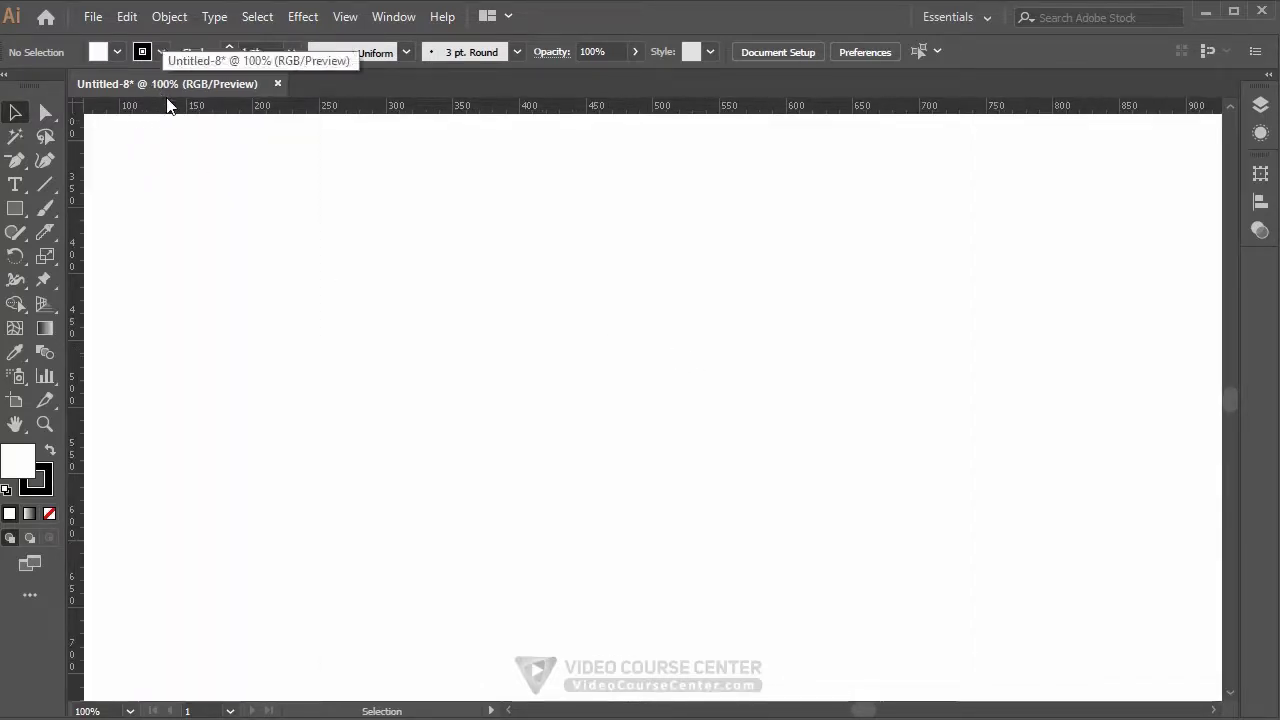
{"action": "key", "text": "ctrl+0"}
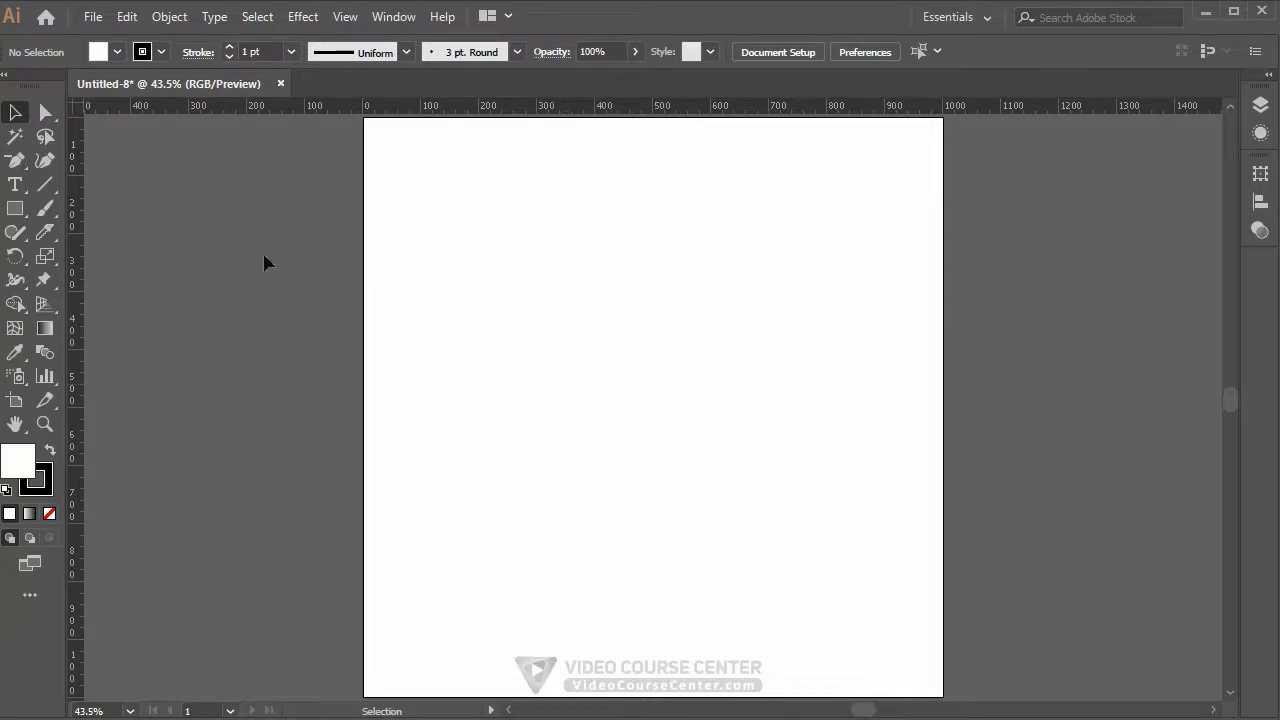
Place the Washing Machine image as a linked file, sized freehand beside the lower left part of the artboard.
{"action": "left_click", "coordinate": [93, 17]}
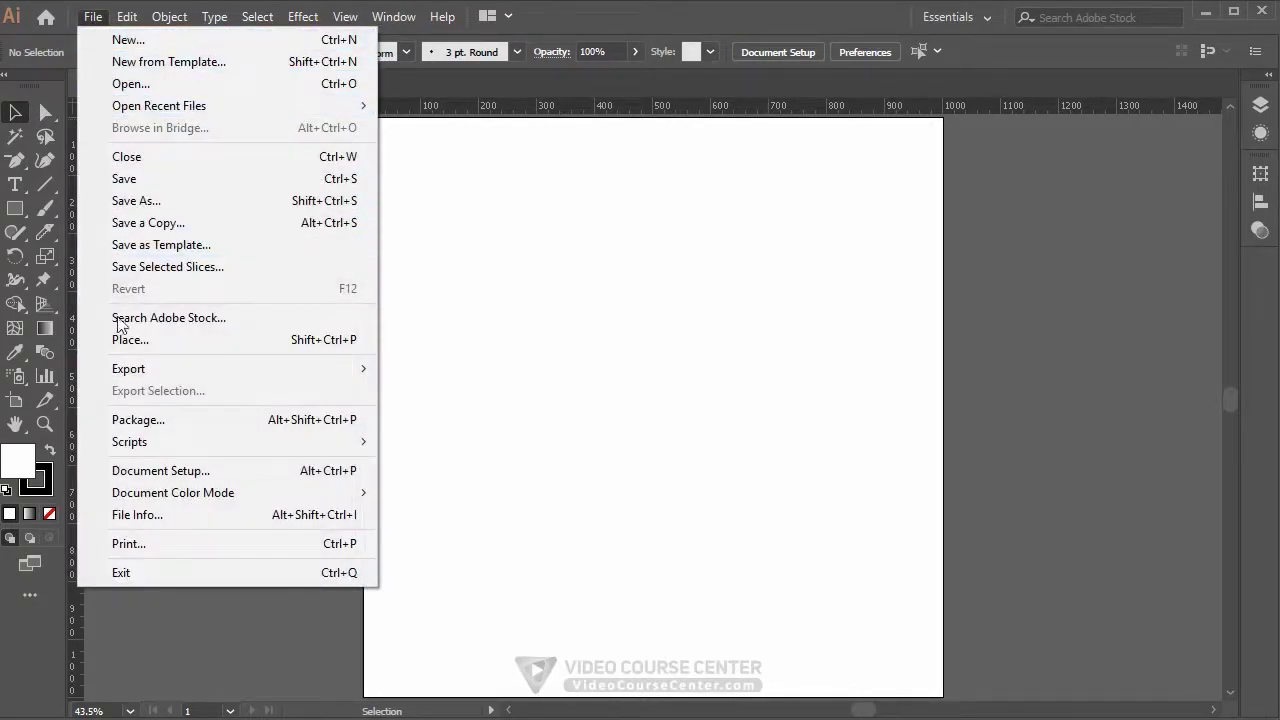
{"action": "left_click", "coordinate": [126, 344]}
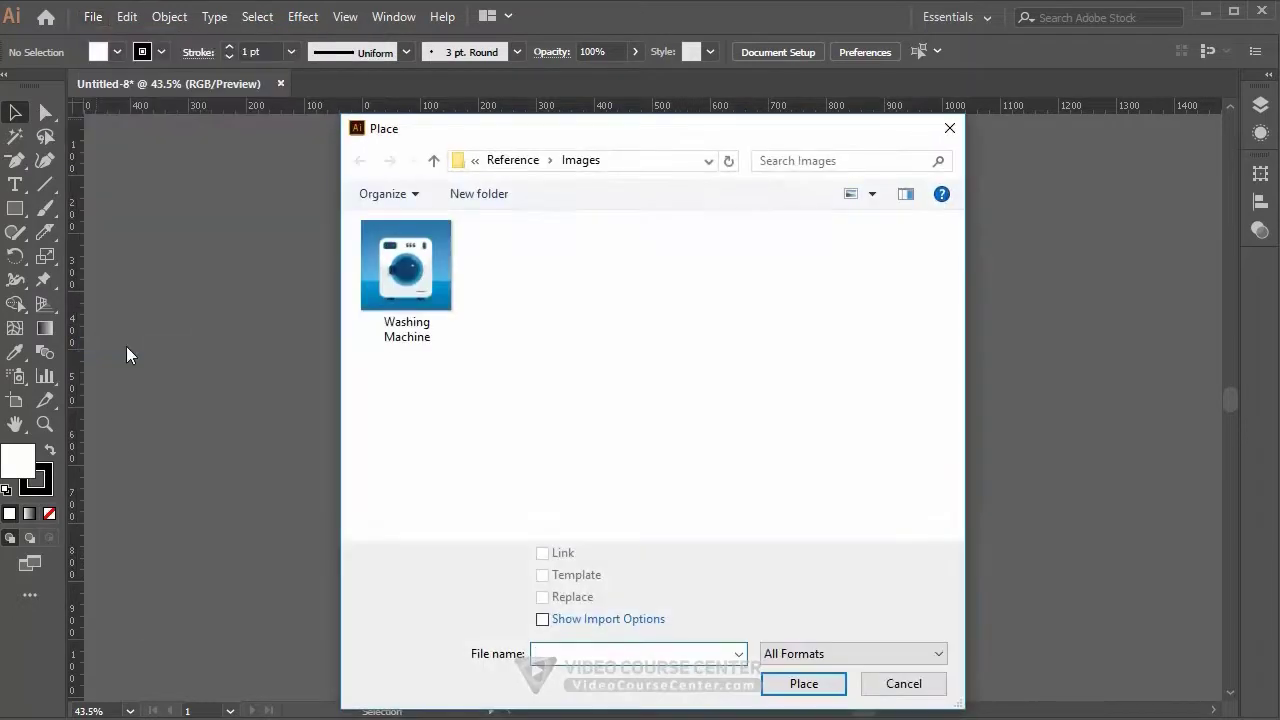
{"action": "left_click", "coordinate": [410, 285]}
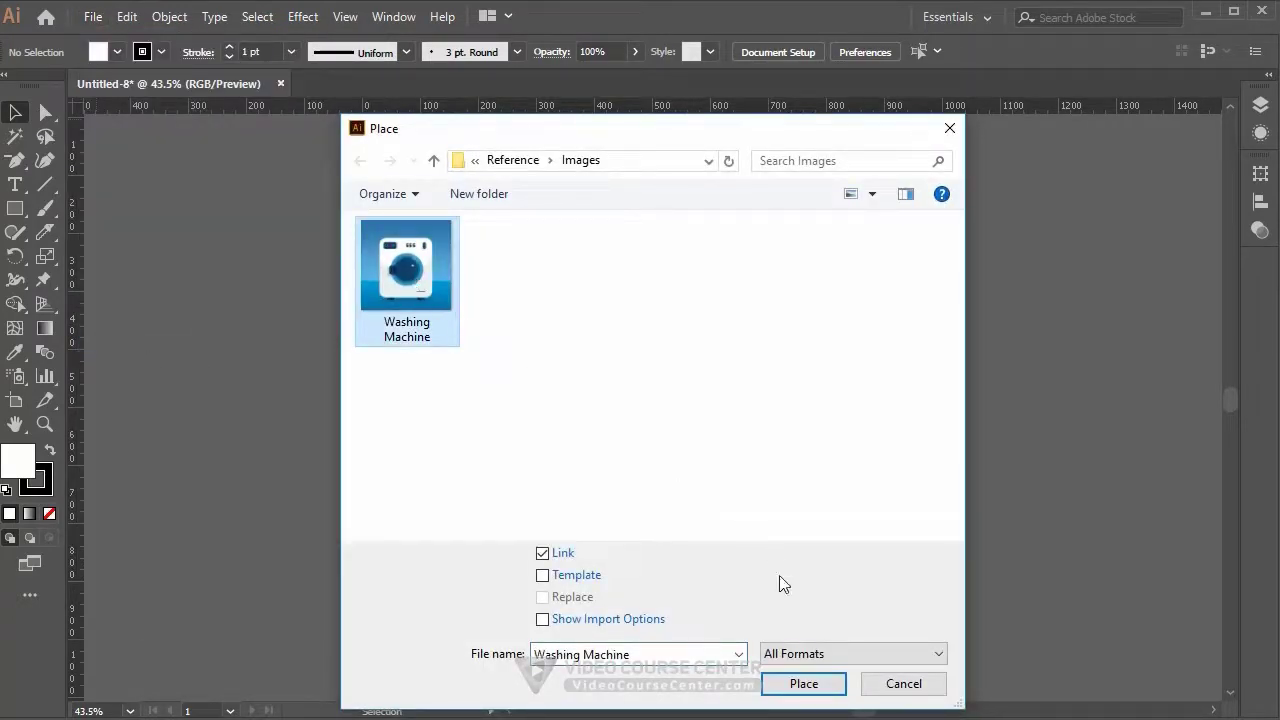
{"action": "left_click", "coordinate": [803, 683]}
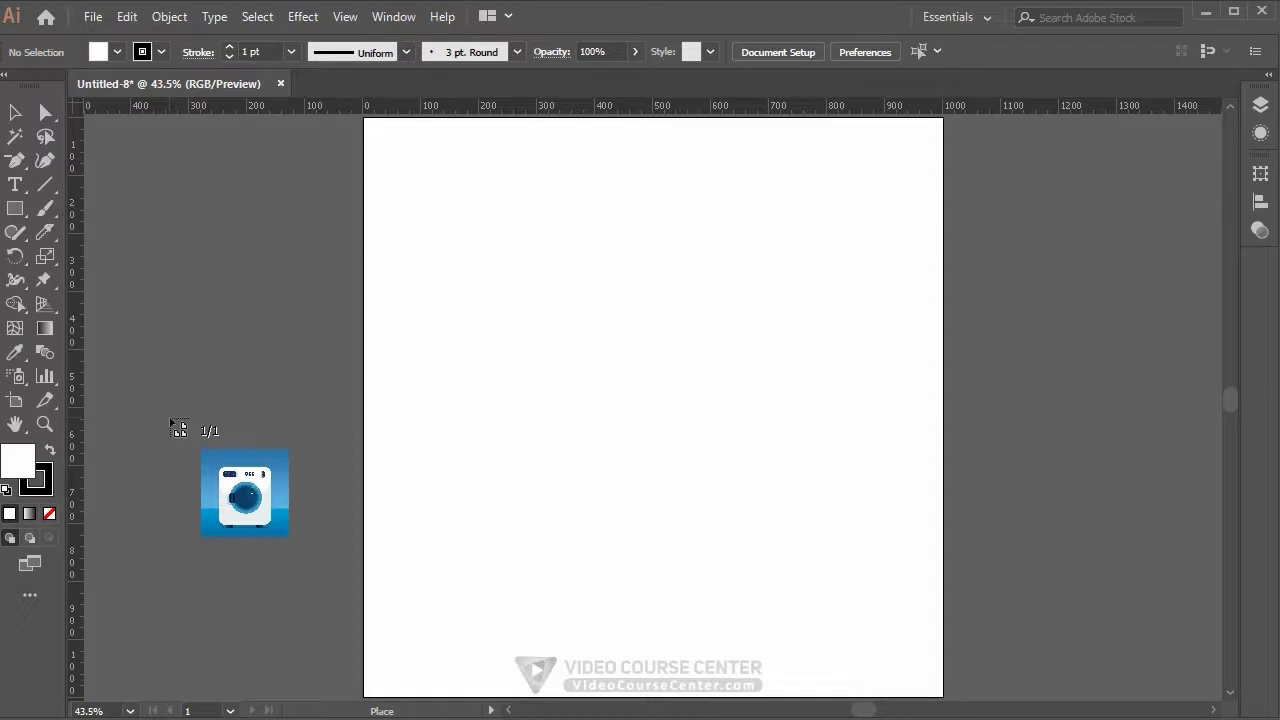
{"action": "mouse_move", "coordinate": [126, 425]}
{"action": "left_mouse_down"}
{"action": "mouse_move", "coordinate": [353, 599]}
{"action": "mouse_move", "coordinate": [381, 663]}
{"action": "left_mouse_up"}
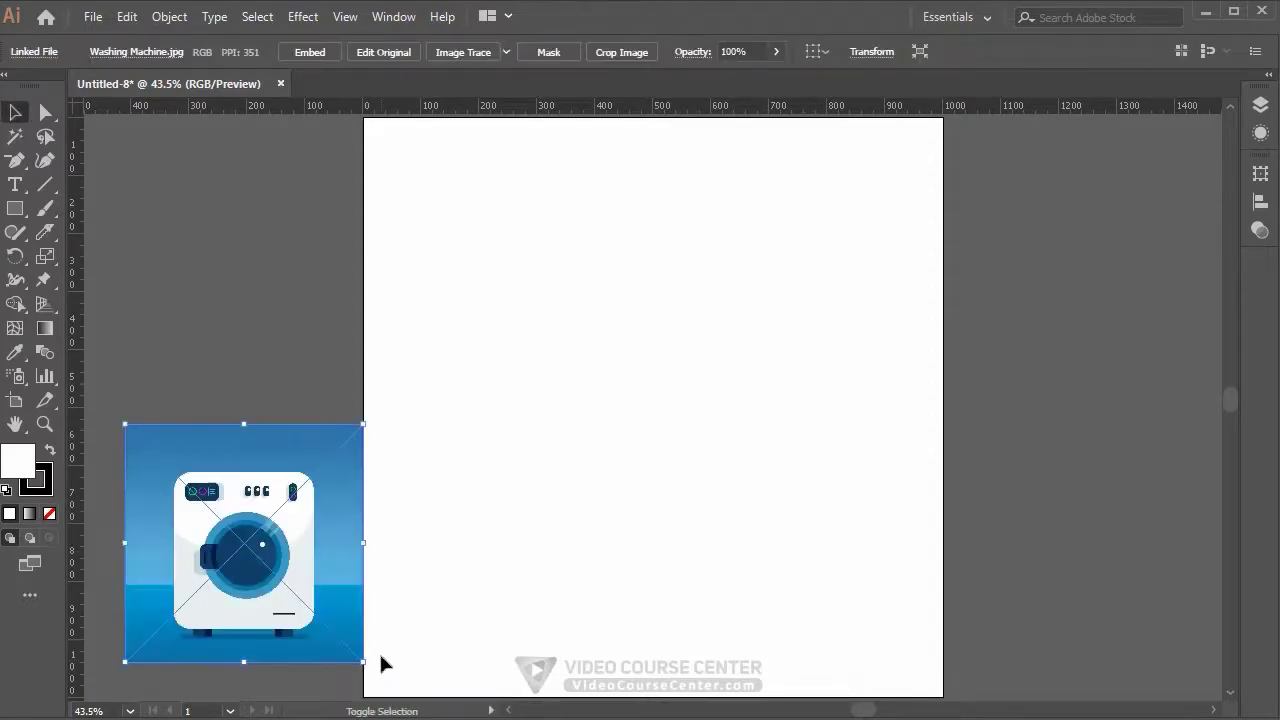
Move the placed image down to line up with the artboard's bottom edge and deselect it.
{"action": "left_click_drag", "start_coordinate": [280, 460], "coordinate": [281, 503]}
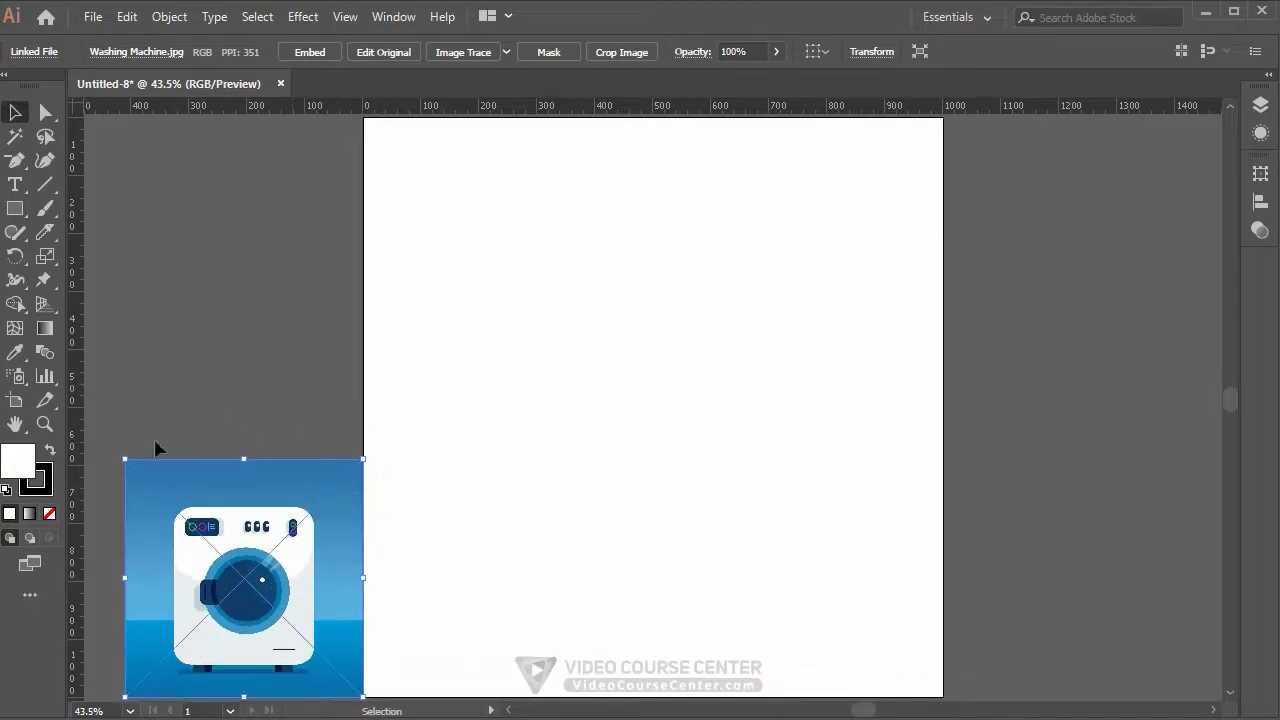
{"action": "mouse_move", "coordinate": [122, 461]}
{"action": "left_mouse_down"}
{"action": "mouse_move", "coordinate": [190, 500]}
{"action": "mouse_move", "coordinate": [145, 385]}
{"action": "mouse_move", "coordinate": [252, 452]}
{"action": "mouse_move", "coordinate": [218, 541]}
{"action": "mouse_move", "coordinate": [175, 502]}
{"action": "mouse_move", "coordinate": [224, 530]}
{"action": "mouse_move", "coordinate": [117, 451]}
{"action": "left_mouse_up"}
{"action": "left_click", "coordinate": [250, 430]}
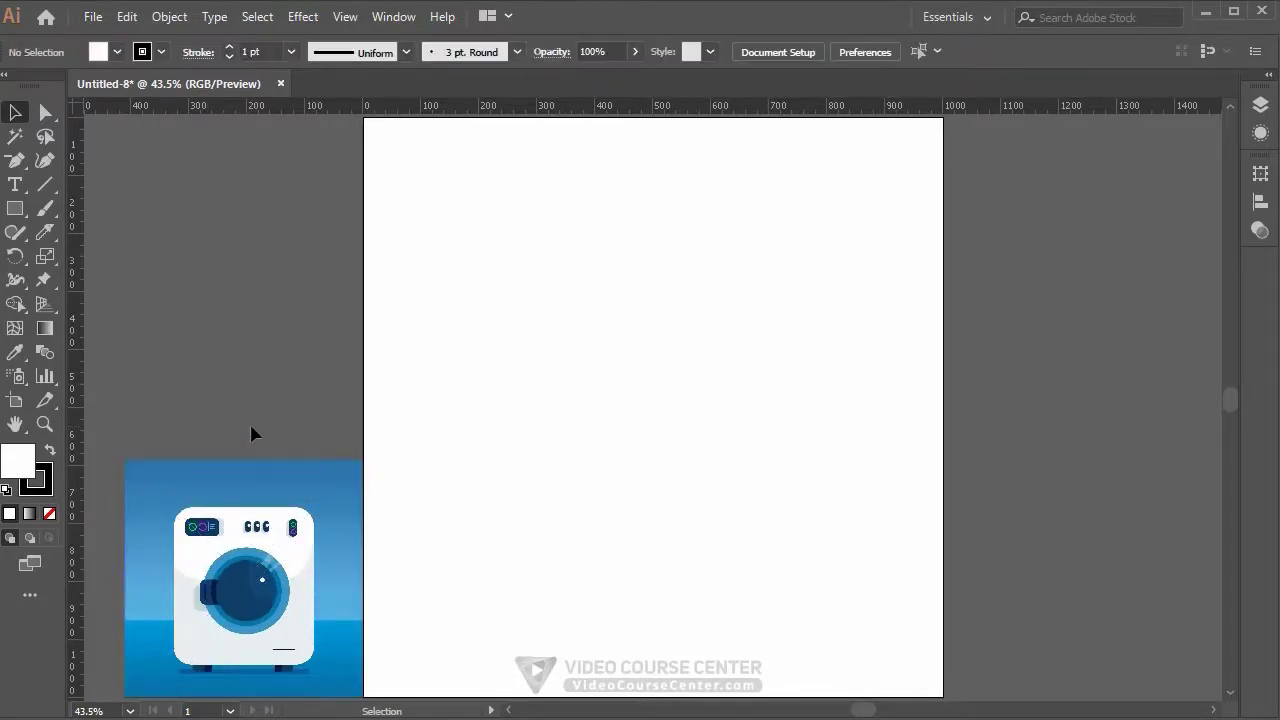
Show the layers and rename Layer 1 as Reference.
{"action": "left_click", "coordinate": [1260, 106]}
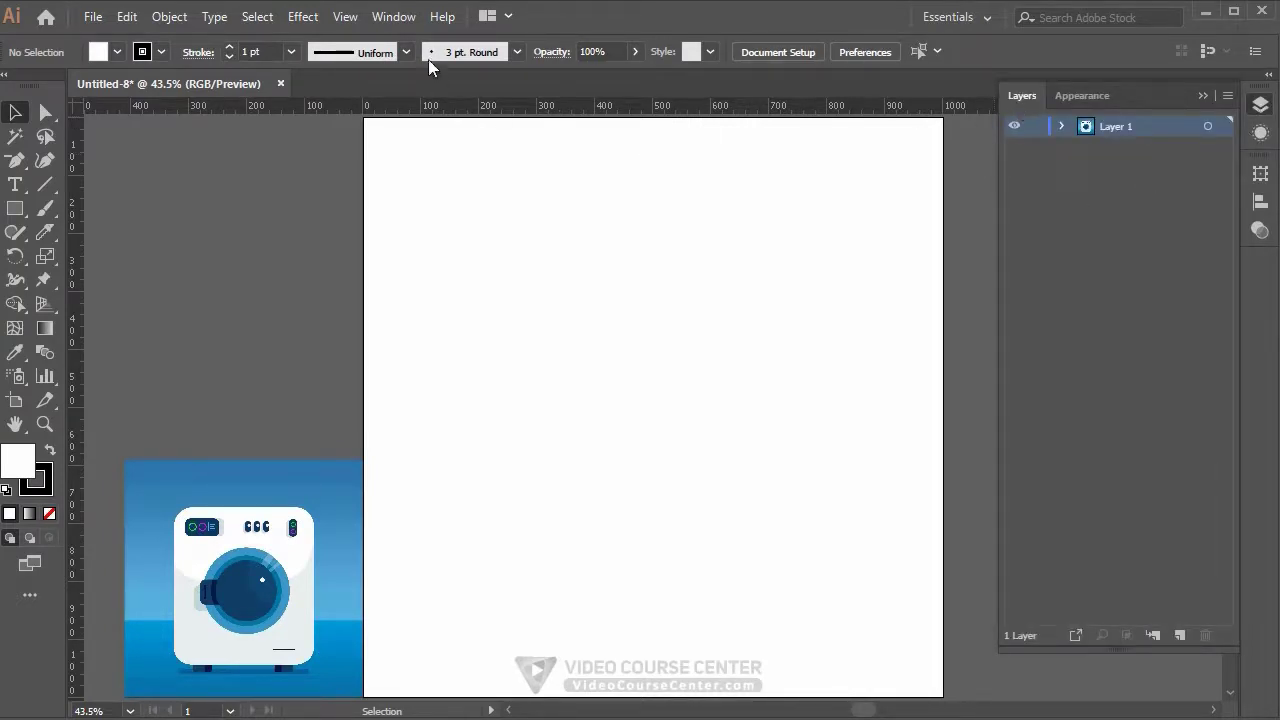
{"action": "left_click", "coordinate": [390, 18]}
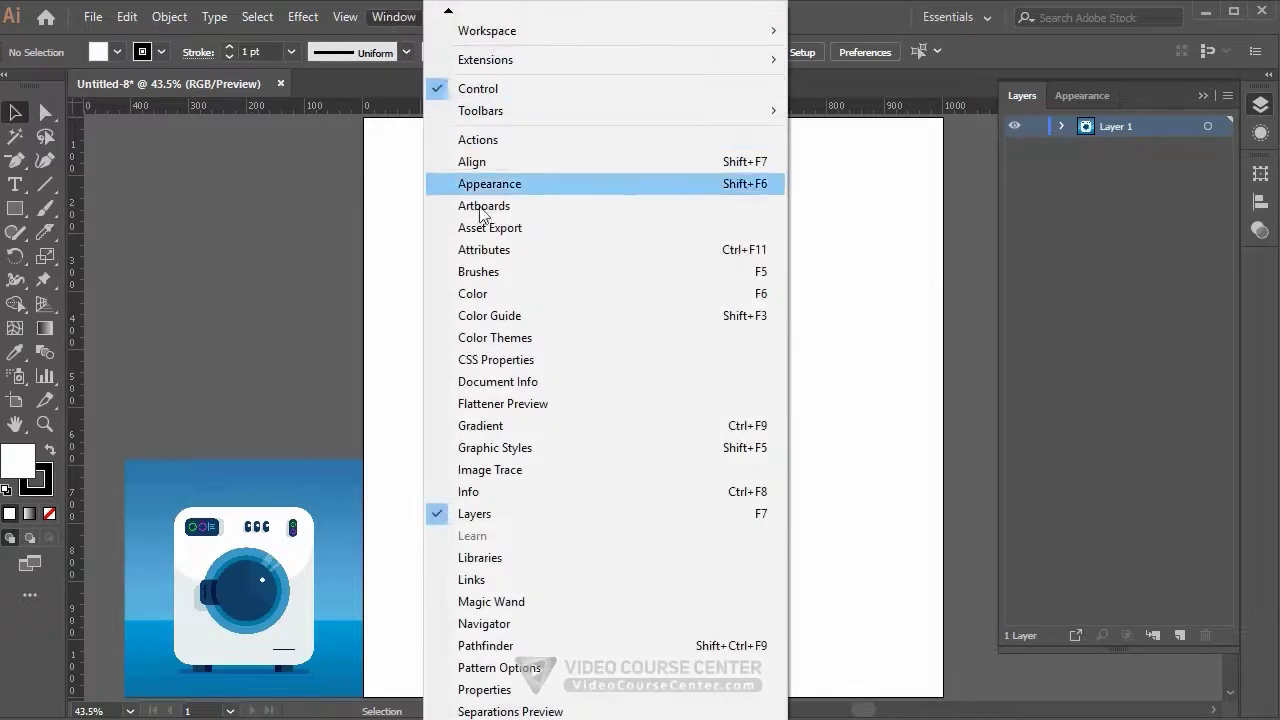
{"action": "left_click", "coordinate": [474, 514]}
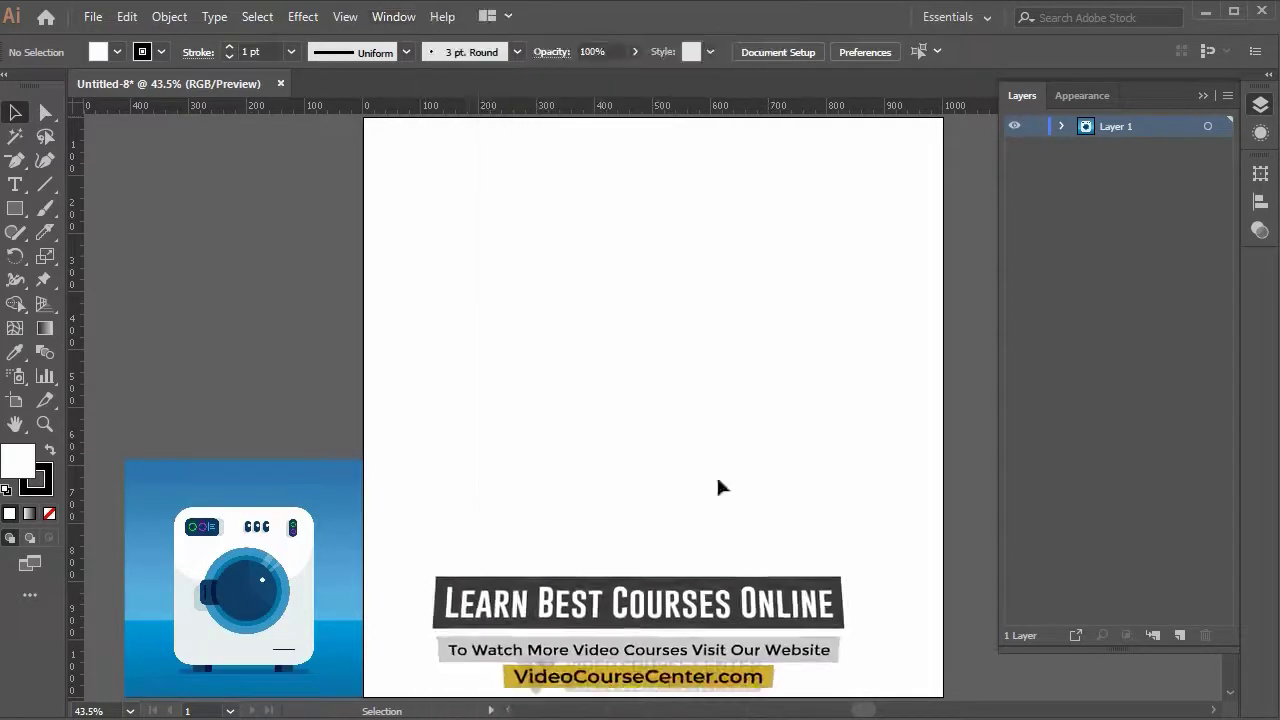
{"action": "double_click", "coordinate": [1116, 127]}
{"action": "type", "text": "Reference"}
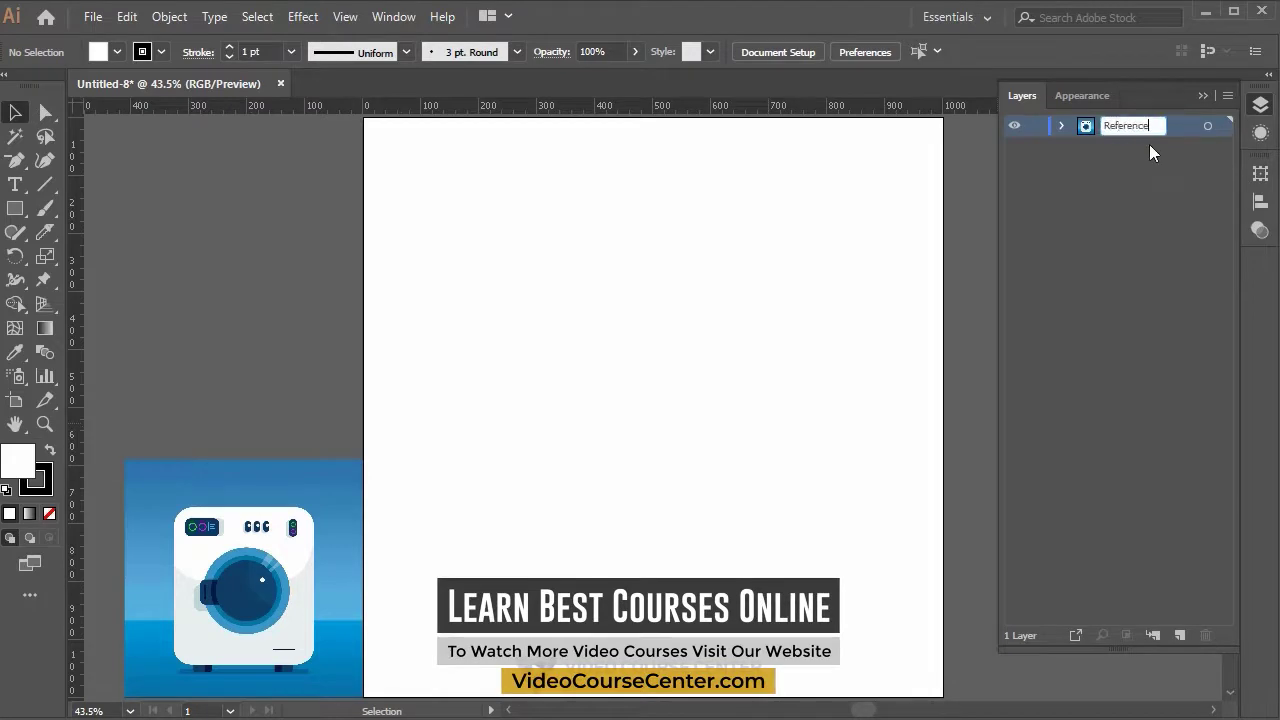
{"action": "key", "text": "Return"}
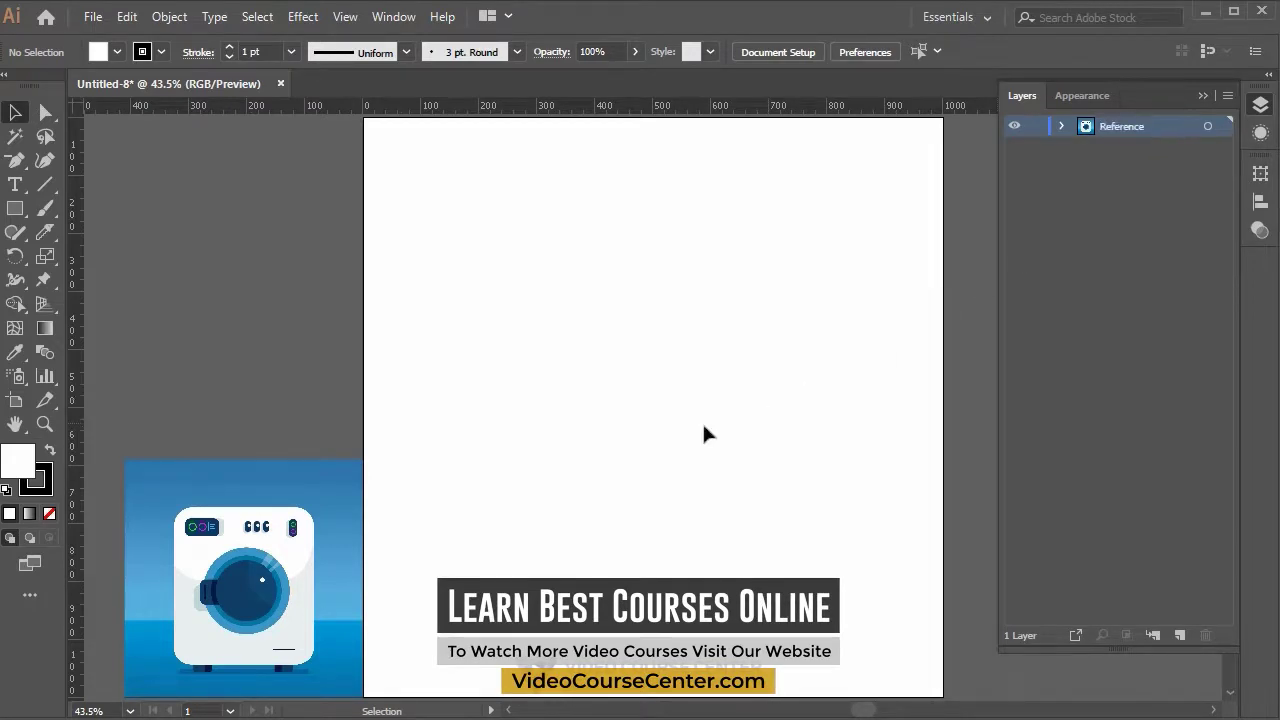
Duplicate the washing machine image onto the artboard and scale the copy to fill the whole artboard.
{"action": "left_click", "coordinate": [293, 536]}
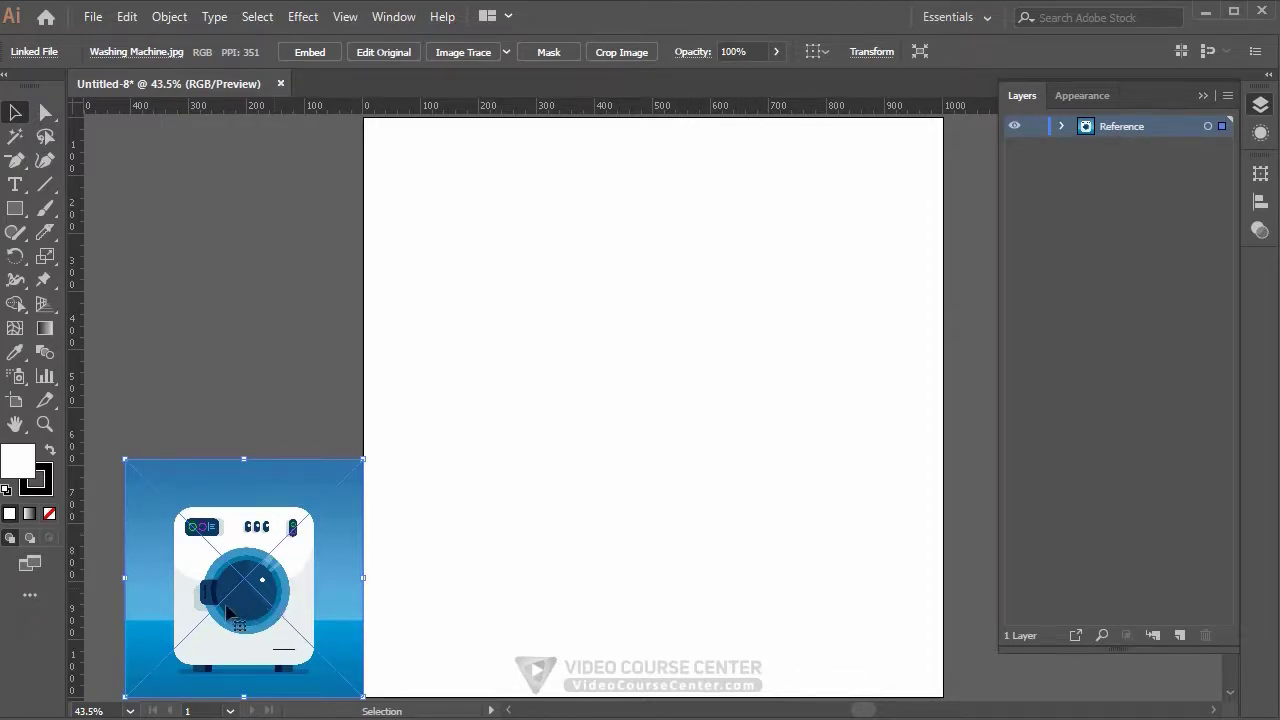
{"action": "left_click_drag", "start_coordinate": [261, 607], "coordinate": [558, 615]}
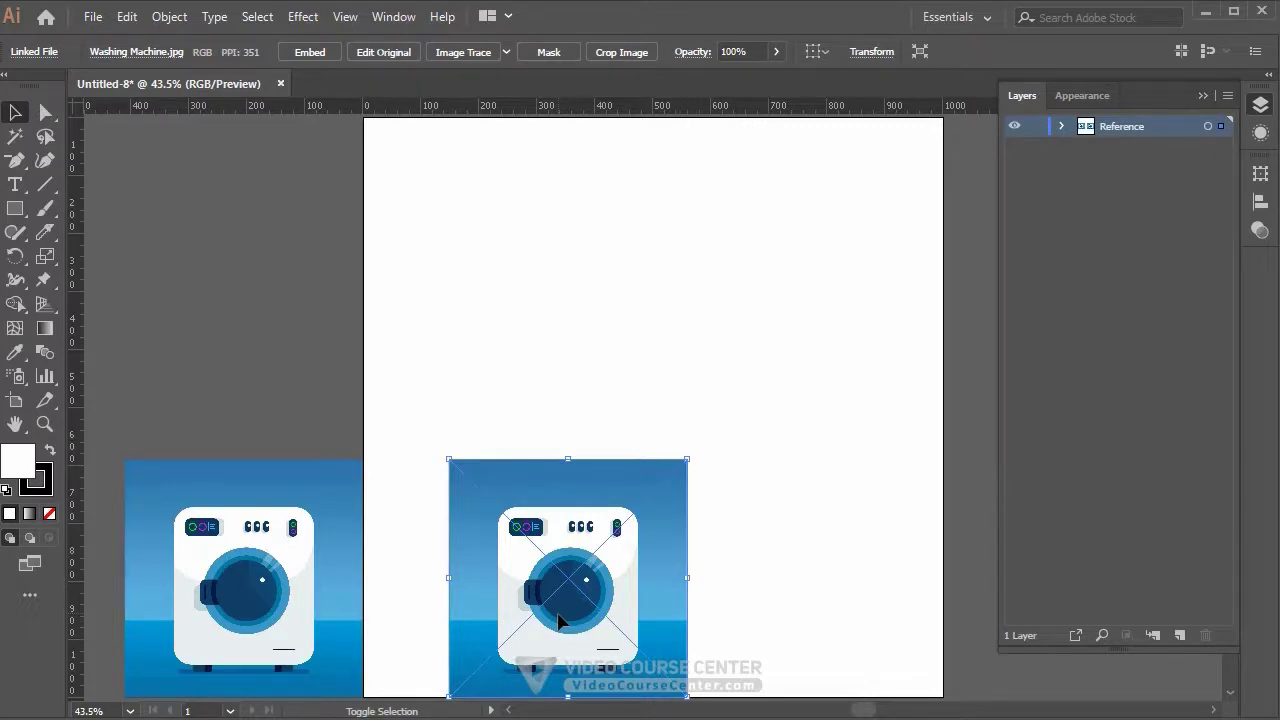
{"action": "left_click_drag", "start_coordinate": [558, 615], "coordinate": [654, 449]}
{"action": "left_click_drag", "start_coordinate": [771, 526], "coordinate": [957, 698]}
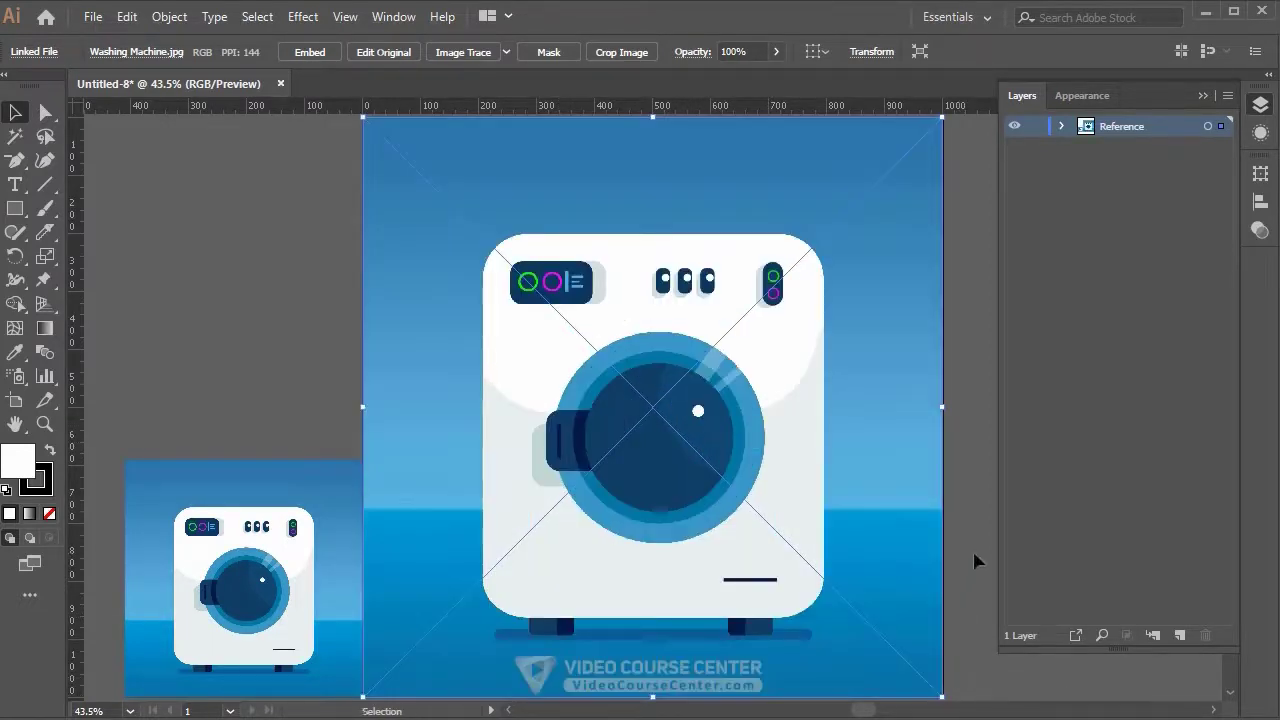
{"action": "left_click", "coordinate": [973, 550]}
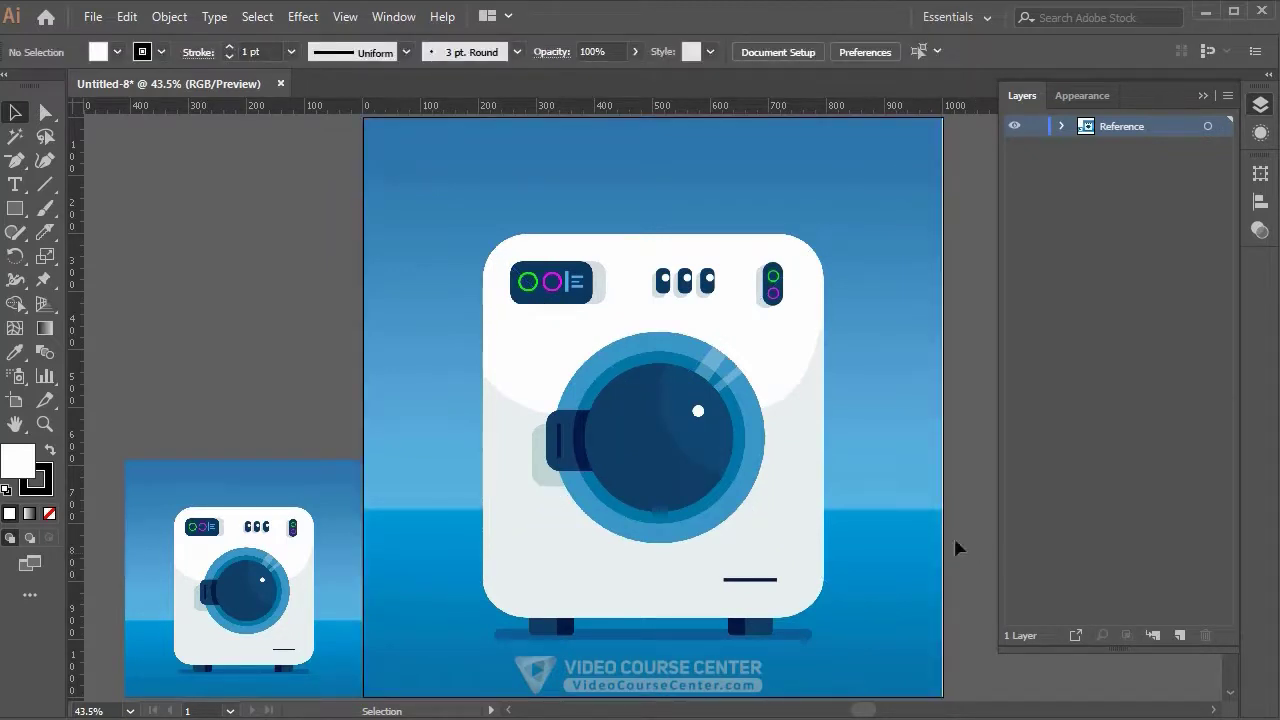
Select the large washing machine image on the artboard and expand the Reference layer to examine its two linked images.
{"action": "left_click", "coordinate": [693, 410]}
{"action": "left_click", "coordinate": [1061, 126]}
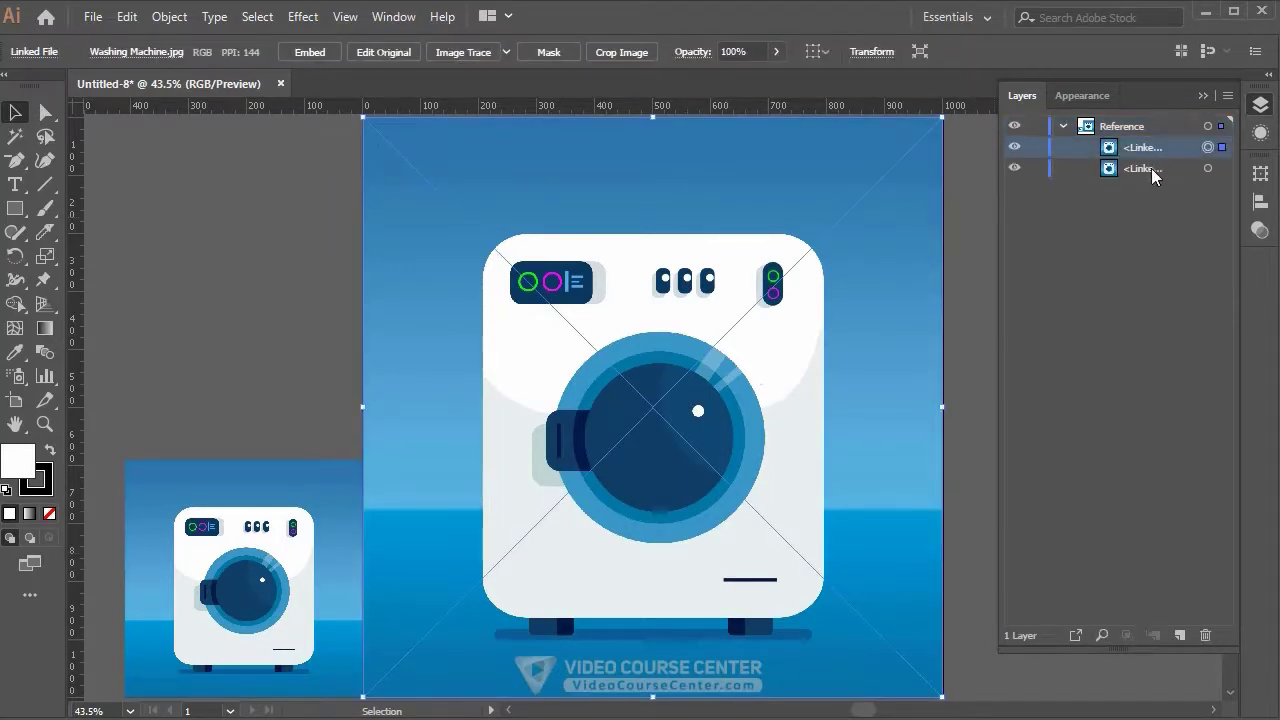
{"action": "left_click", "coordinate": [1150, 170]}
{"action": "left_click", "coordinate": [1153, 149]}
{"action": "left_click", "coordinate": [393, 17]}
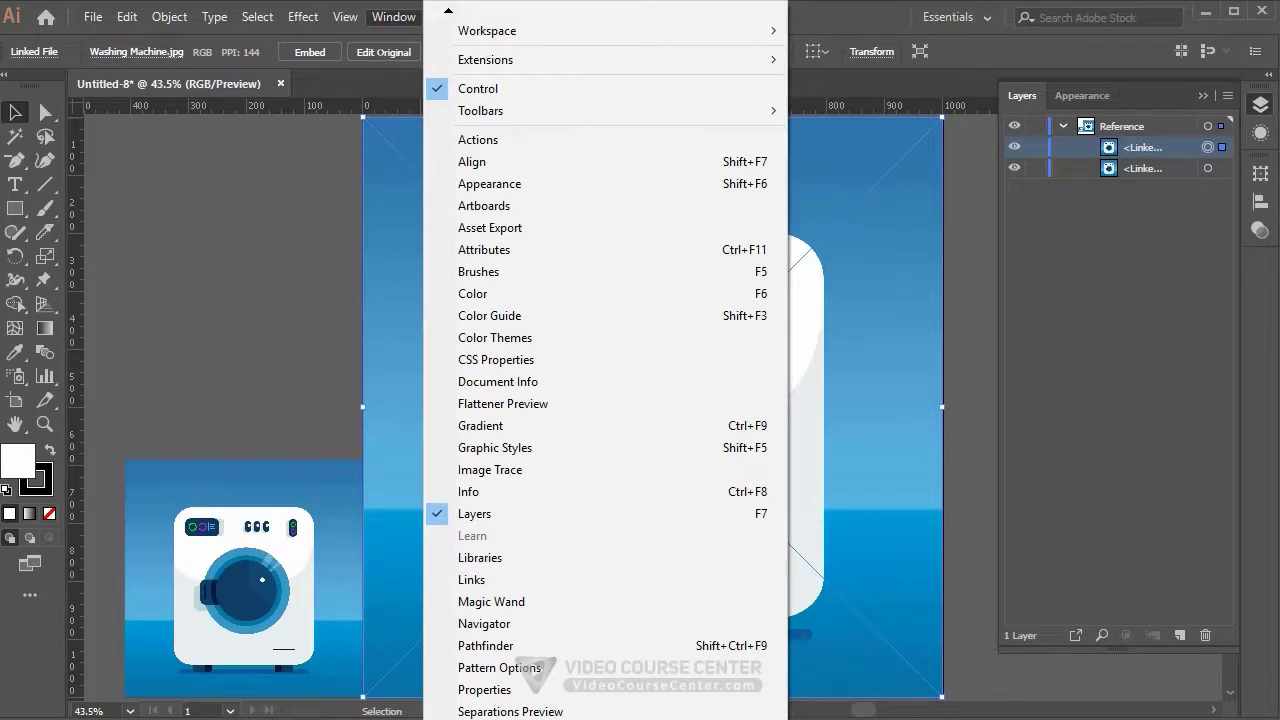
{"action": "left_click", "coordinate": [1143, 284]}
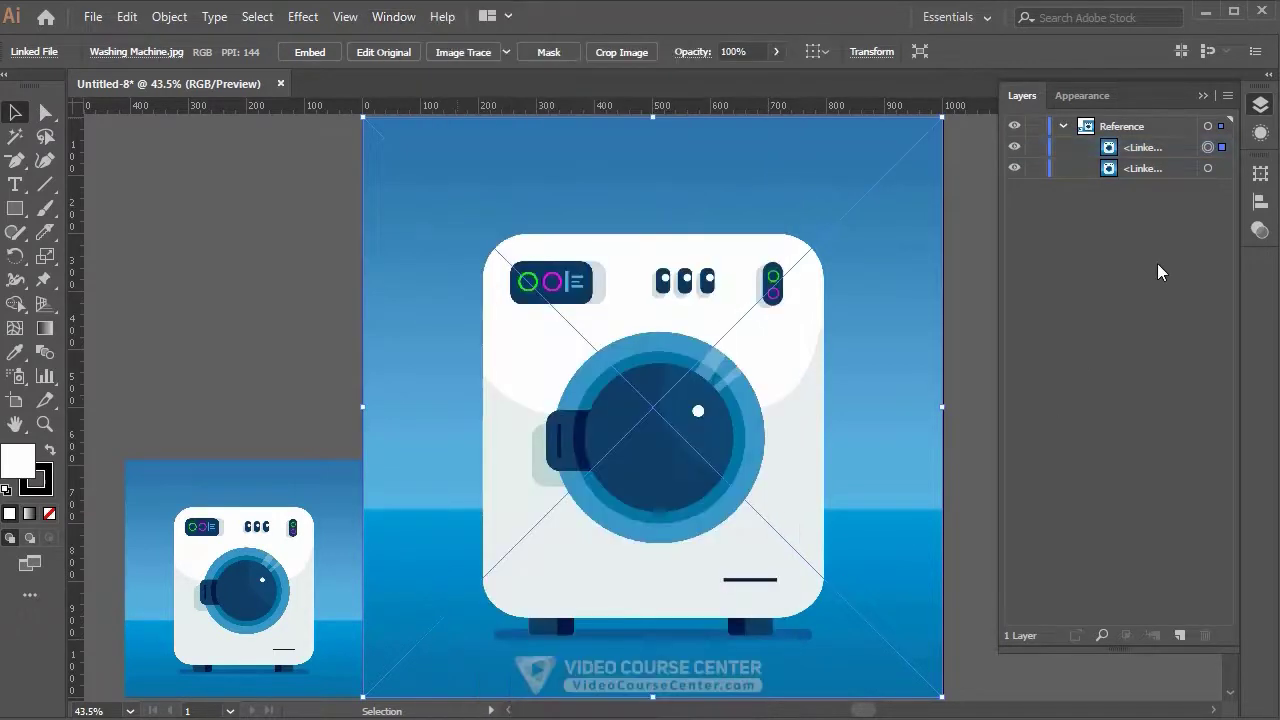
Set the opacity of the large washing machine image to 20%.
{"action": "left_click", "coordinate": [1258, 233]}
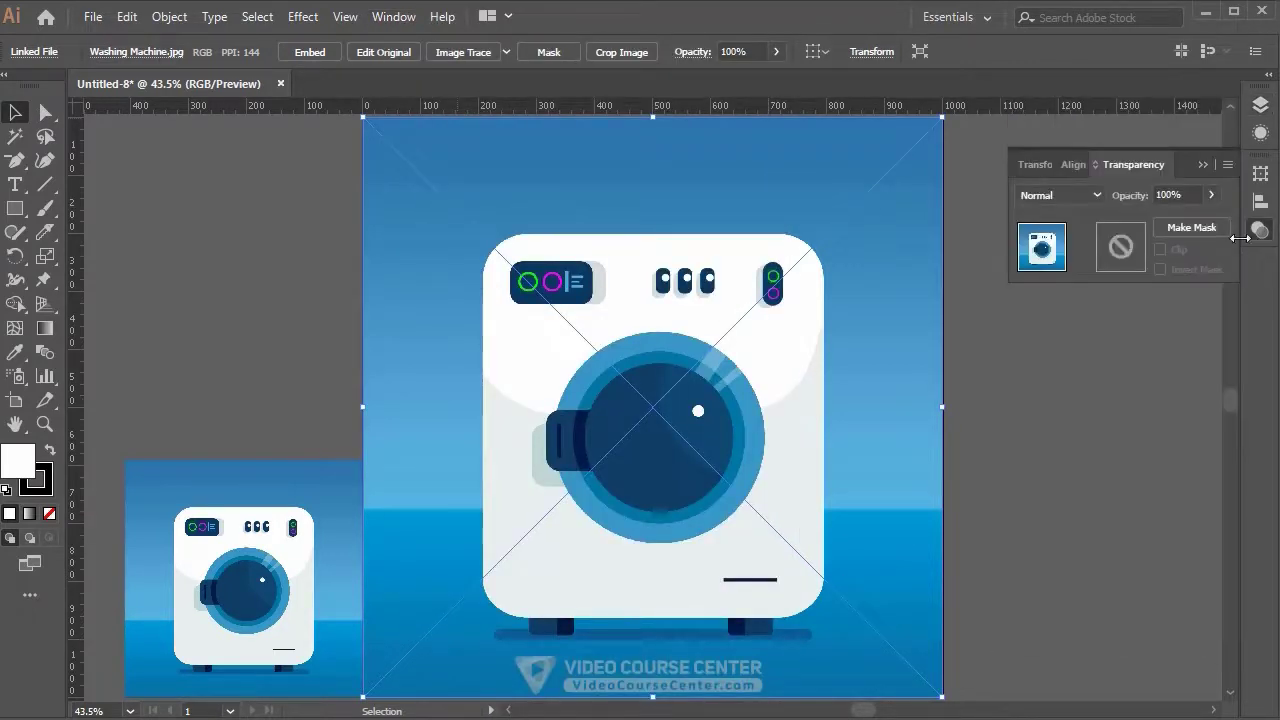
{"action": "left_click", "coordinate": [1211, 195]}
{"action": "left_click_drag", "start_coordinate": [1211, 219], "coordinate": [1143, 222]}
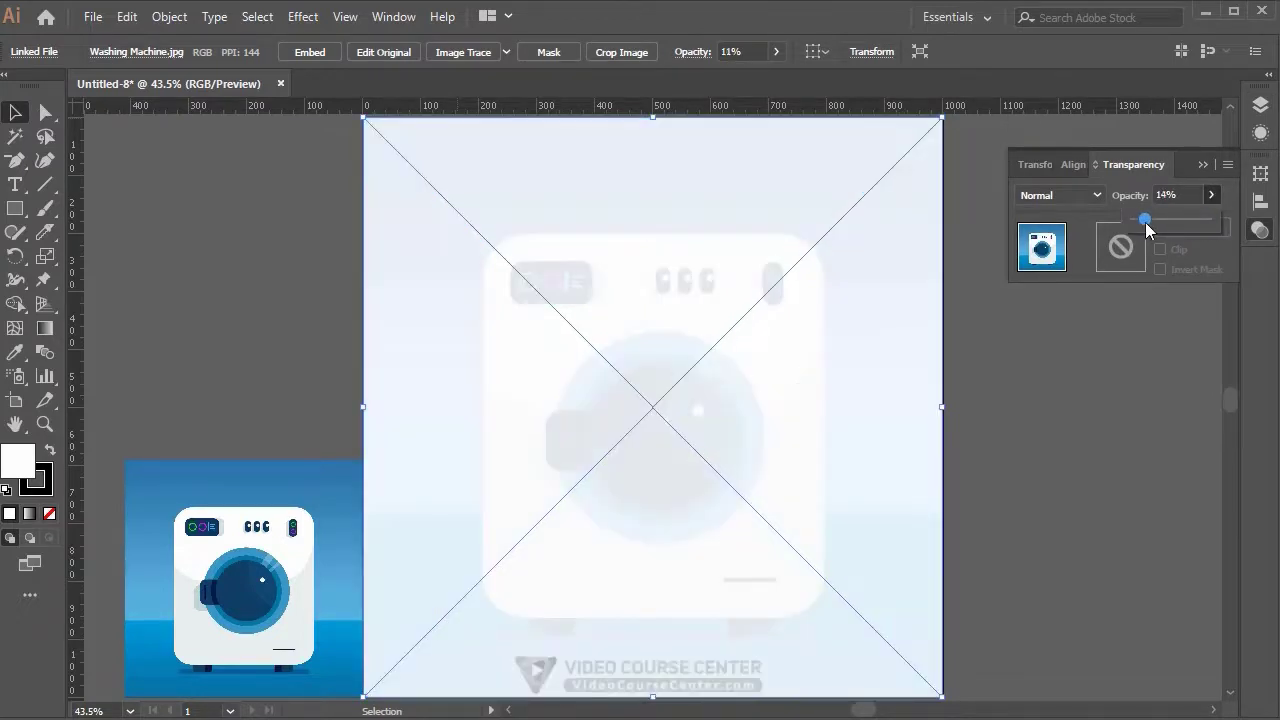
{"action": "left_click", "coordinate": [1142, 198]}
{"action": "type", "text": "20"}
{"action": "key", "text": "Return"}
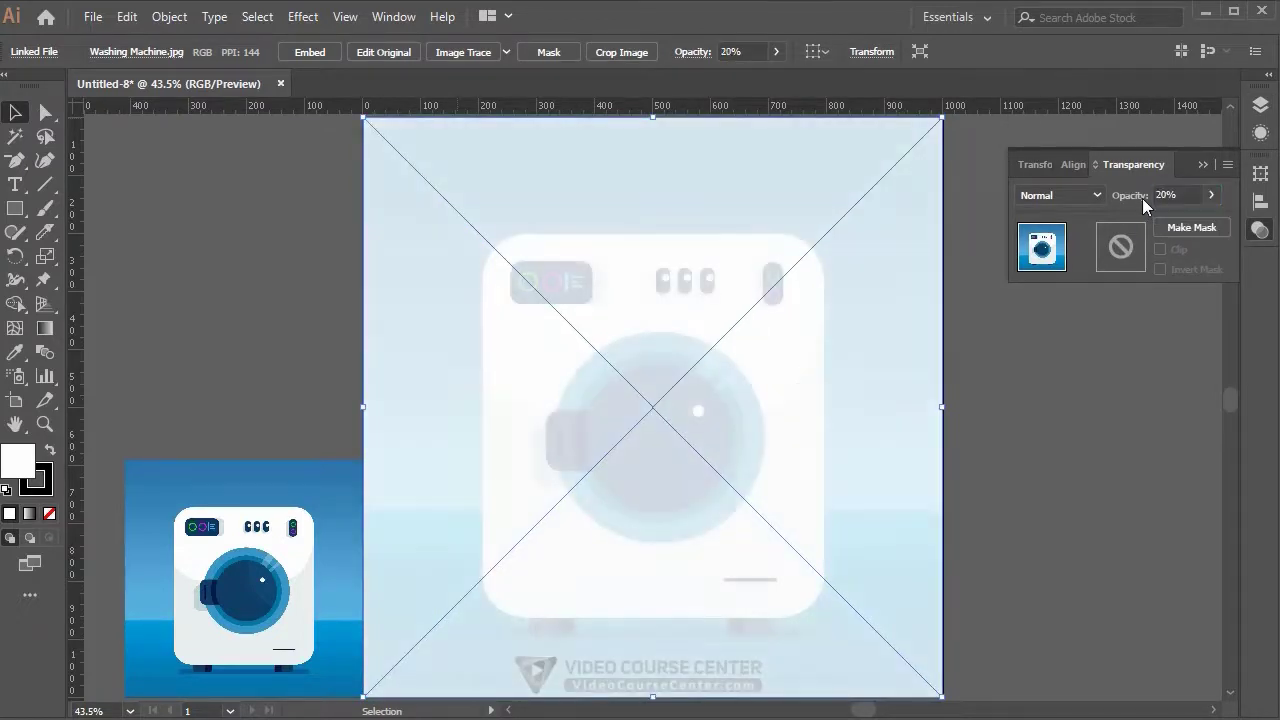
{"action": "left_click", "coordinate": [1130, 163]}
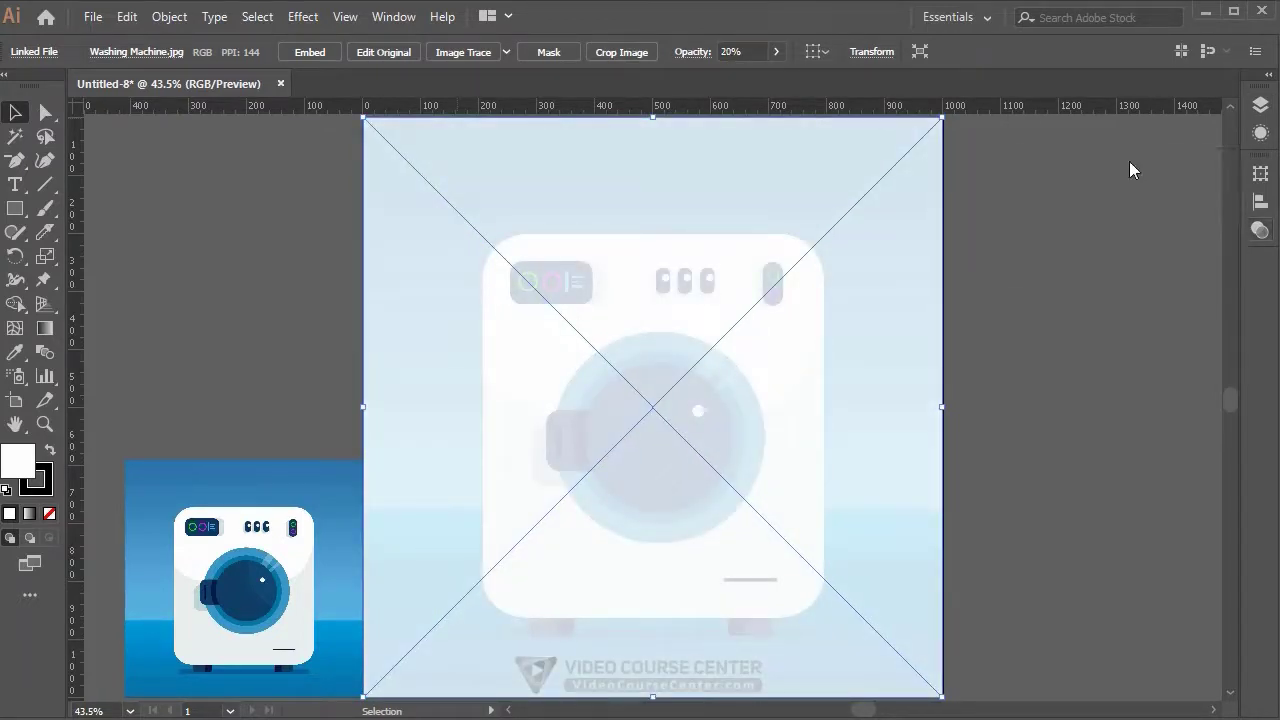
Lock the Reference layer and collapse its contents.
{"action": "left_click", "coordinate": [1260, 105]}
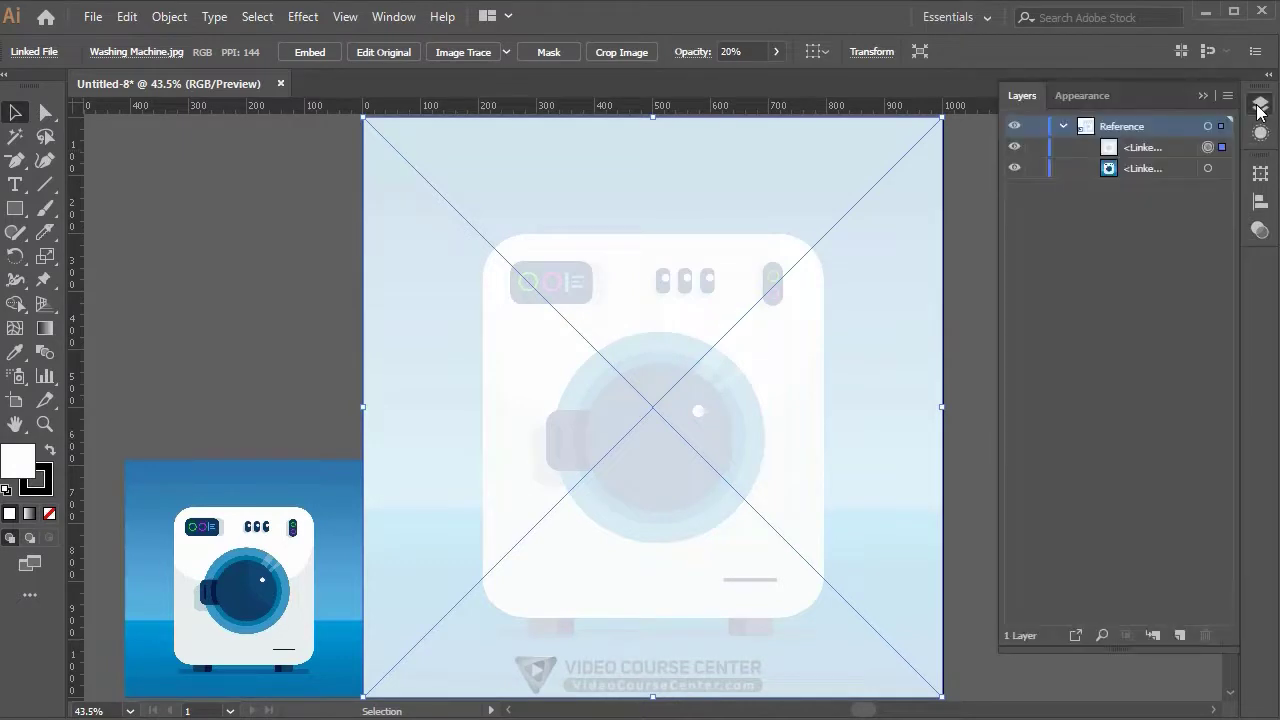
{"action": "left_click", "coordinate": [1038, 128]}
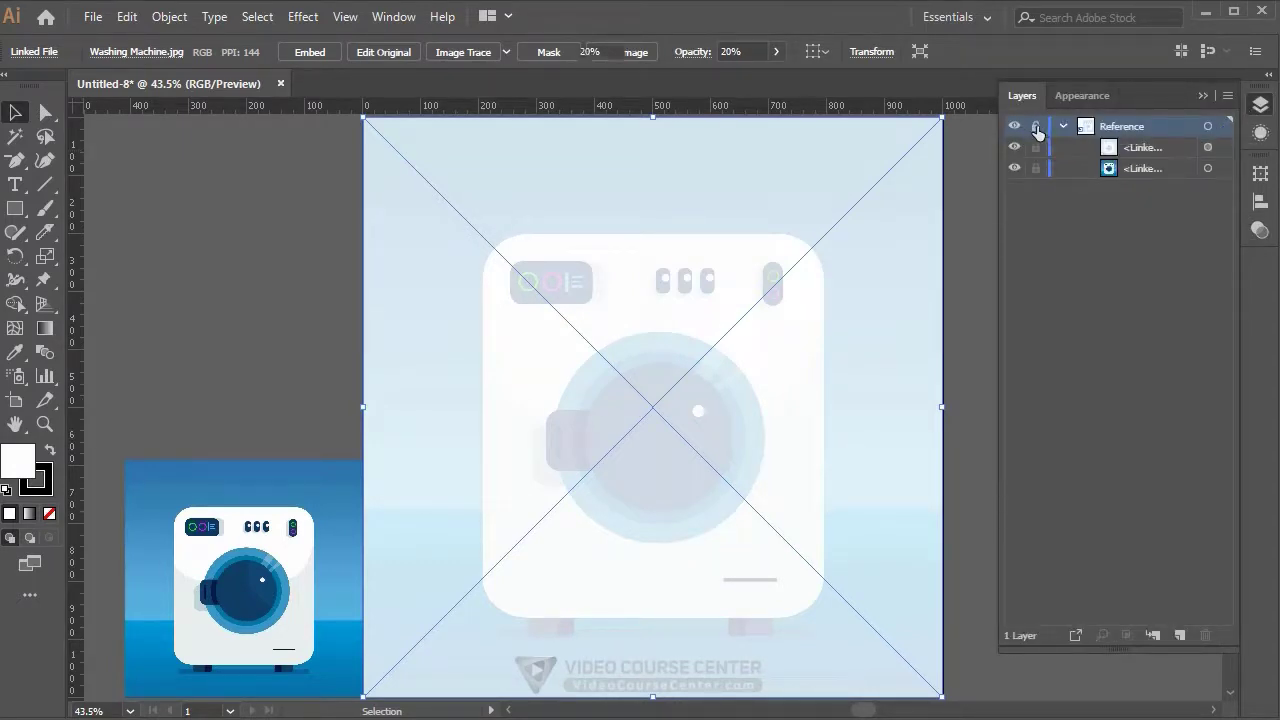
{"action": "left_click", "coordinate": [1062, 128]}
{"action": "left_click", "coordinate": [1089, 241]}
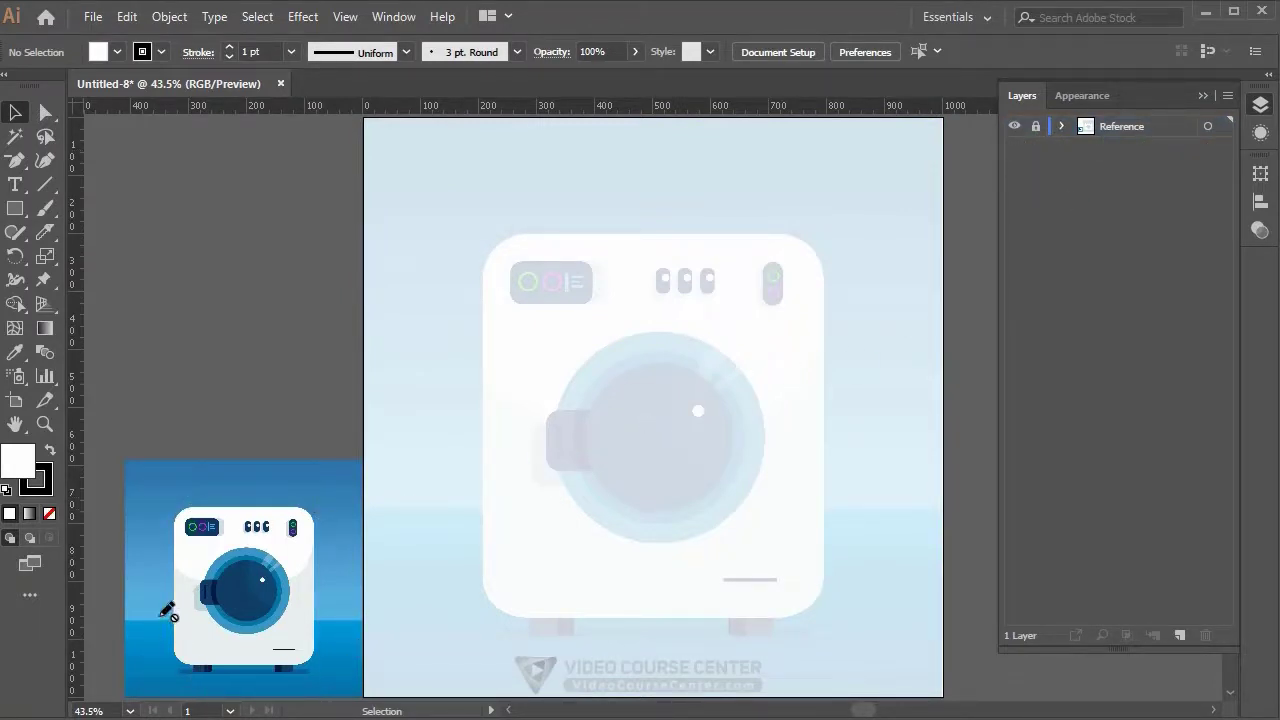
Create a new layer above Reference and name it Background.
{"action": "left_click", "coordinate": [1179, 635]}
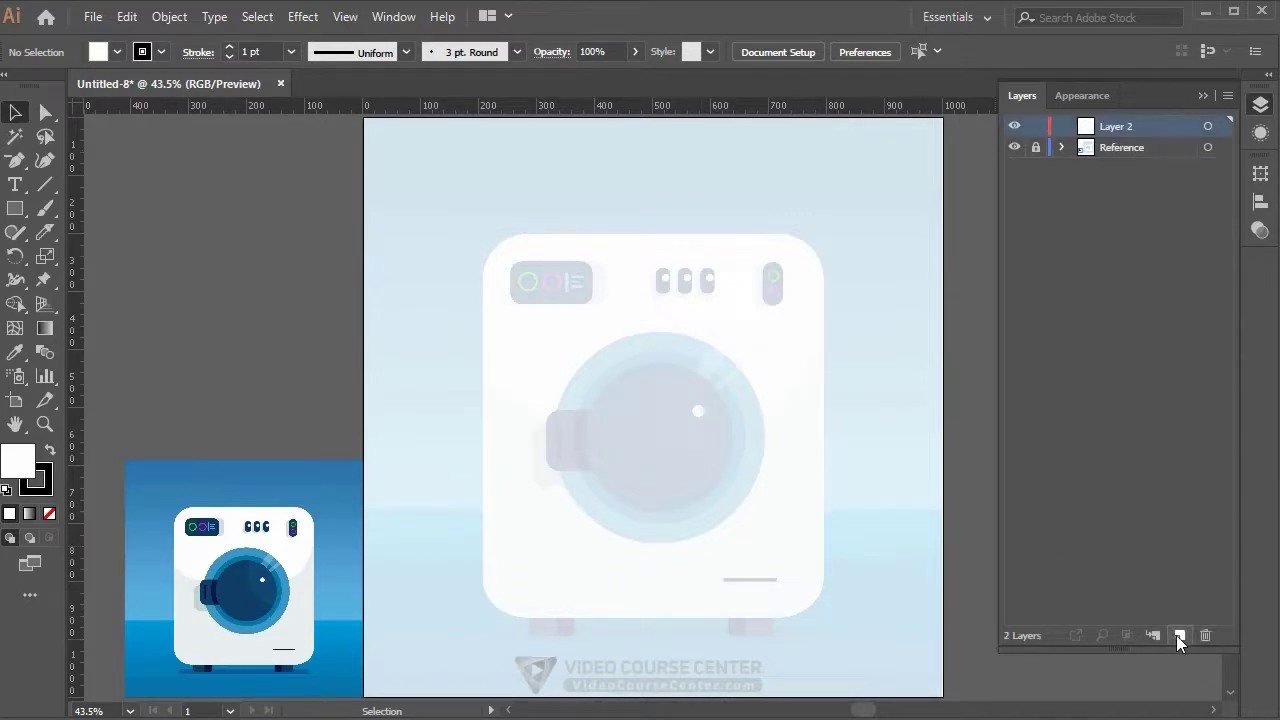
{"action": "double_click", "coordinate": [1119, 128]}
{"action": "type", "text": "Background"}
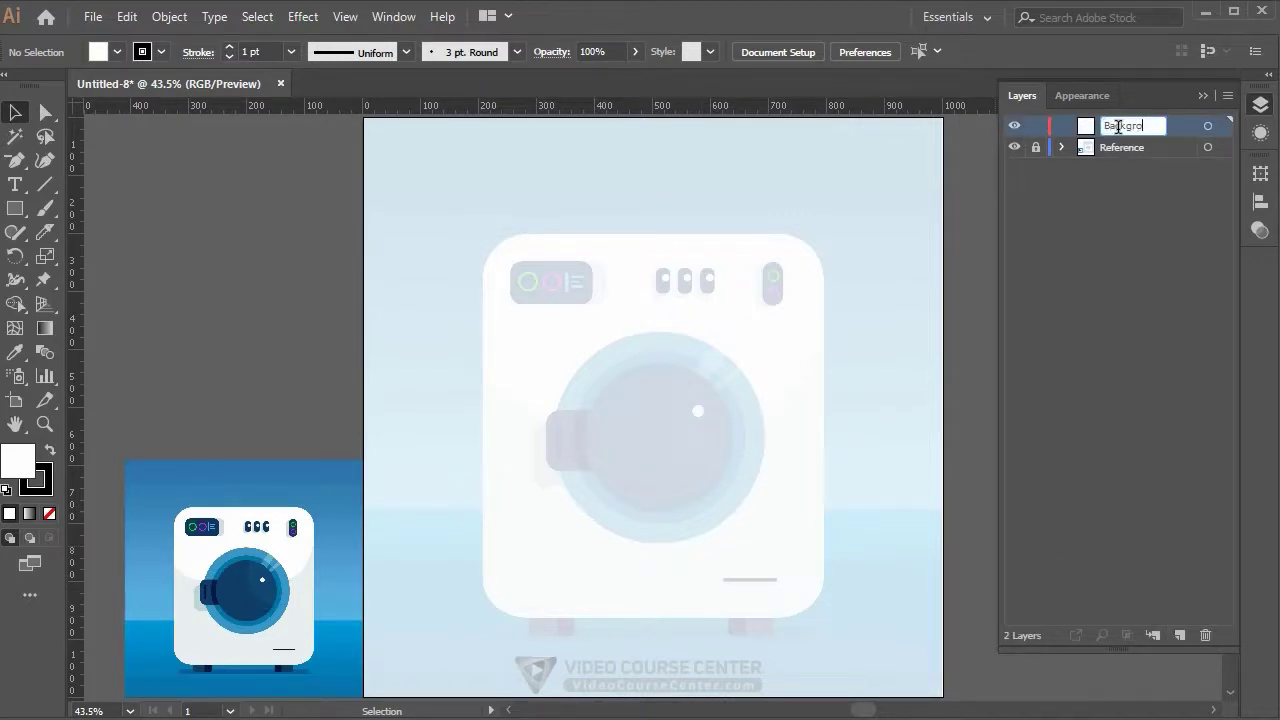
{"action": "key", "text": "Return"}
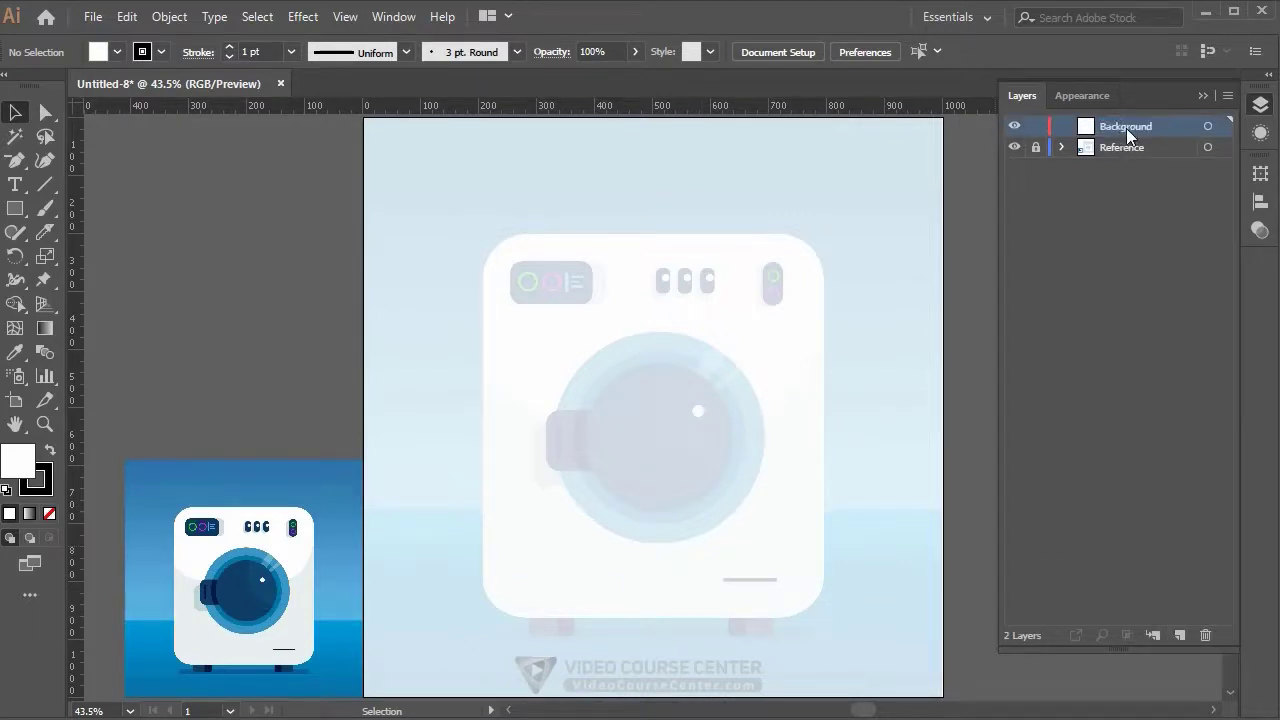
Draw a rectangle covering the entire artboard with a magenta fill and no stroke.
{"action": "left_click", "coordinate": [15, 211]}
{"action": "left_click", "coordinate": [100, 52]}
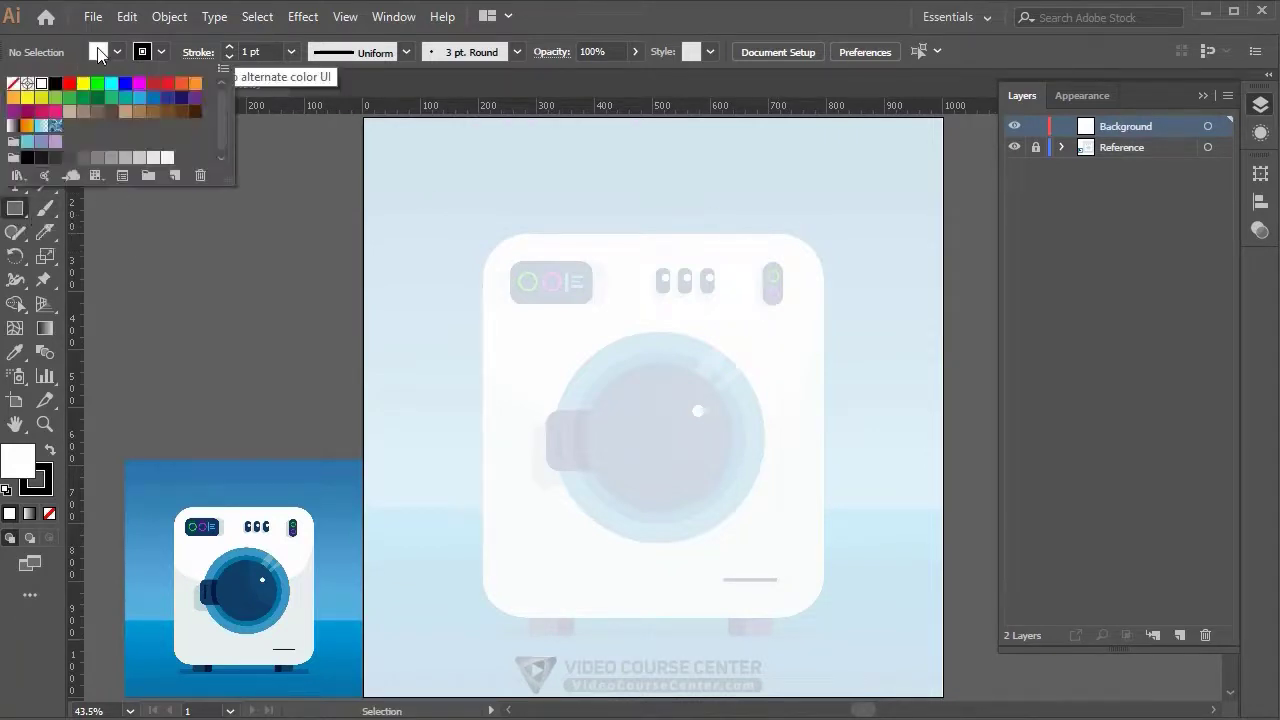
{"action": "left_click", "coordinate": [139, 86]}
{"action": "left_click", "coordinate": [142, 52]}
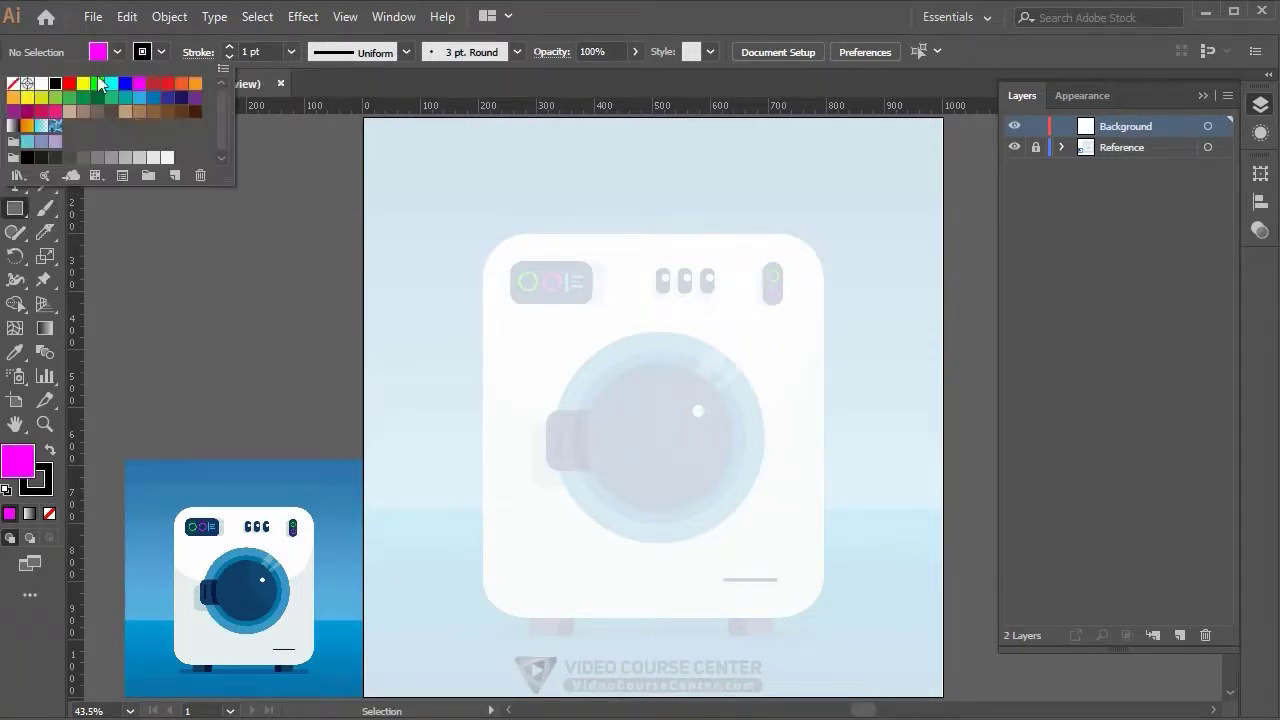
{"action": "left_click", "coordinate": [13, 84]}
{"action": "left_click_drag", "start_coordinate": [364, 119], "coordinate": [942, 697]}
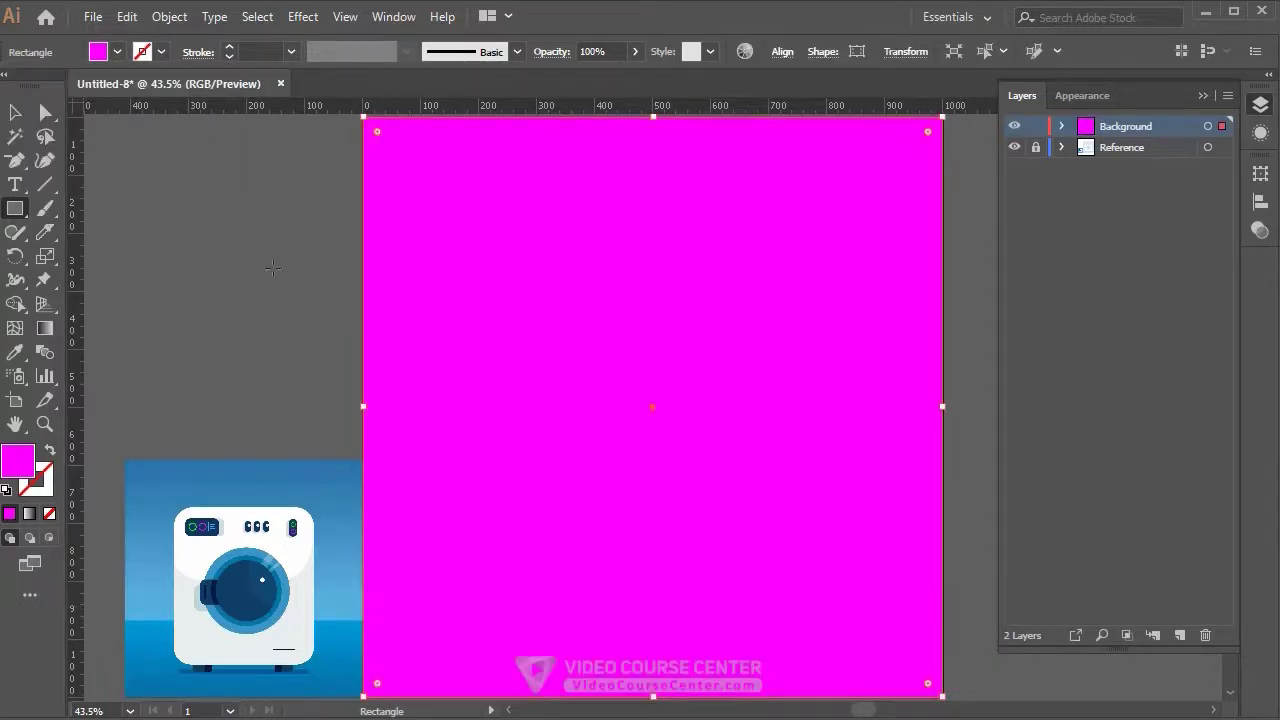
{"action": "left_click", "coordinate": [15, 112]}
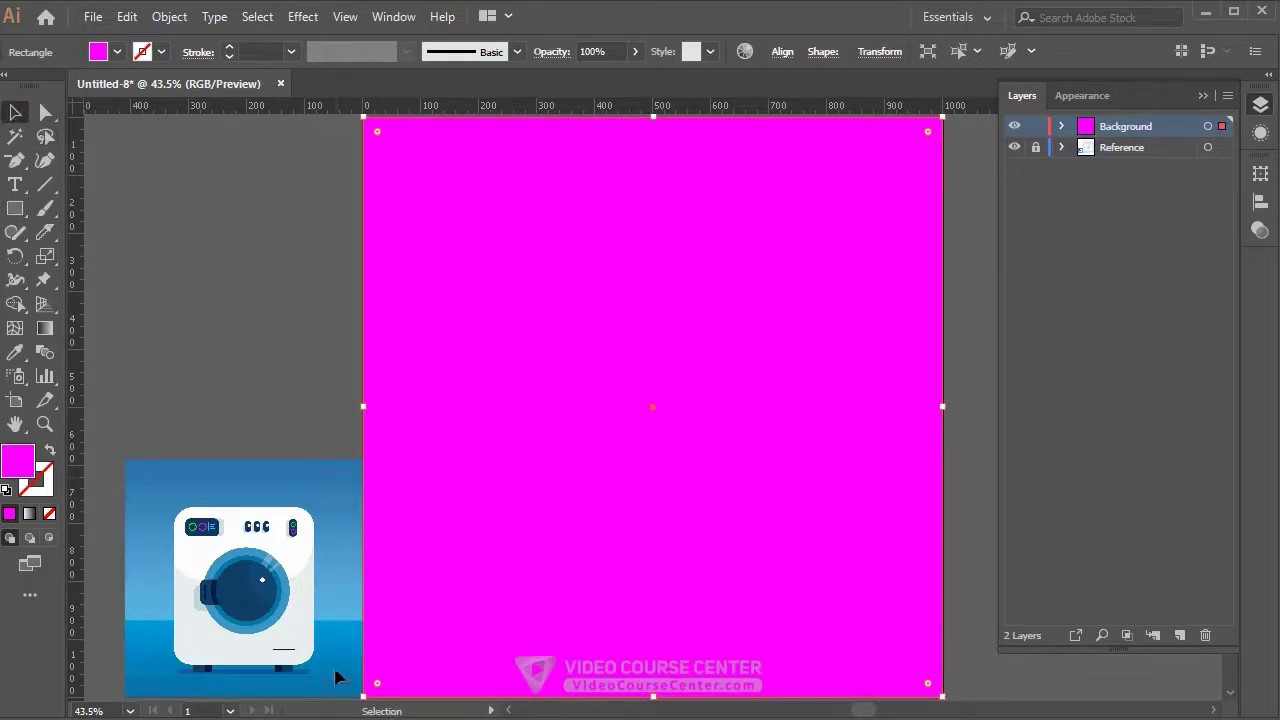
Apply a linear white-to-black gradient fill to the background rectangle.
{"action": "left_click", "coordinate": [45, 328]}
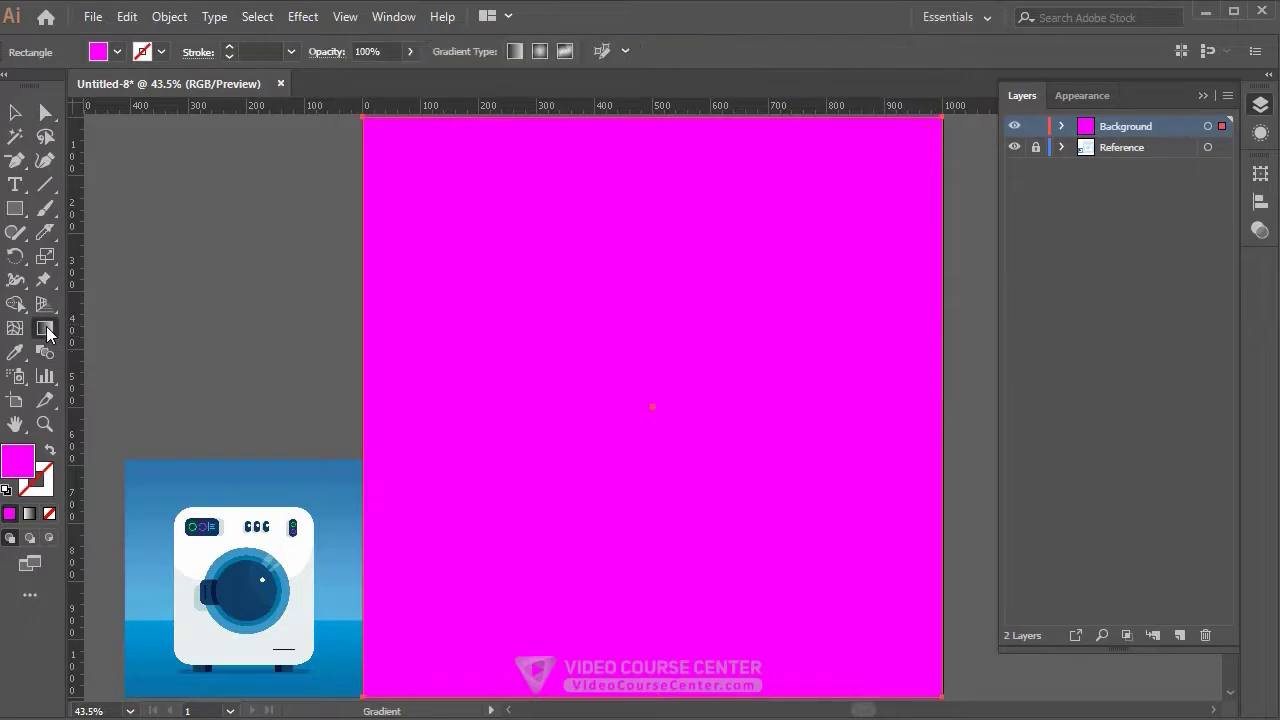
{"action": "left_click", "coordinate": [714, 333]}
{"action": "key", "text": "ctrl+minus"}
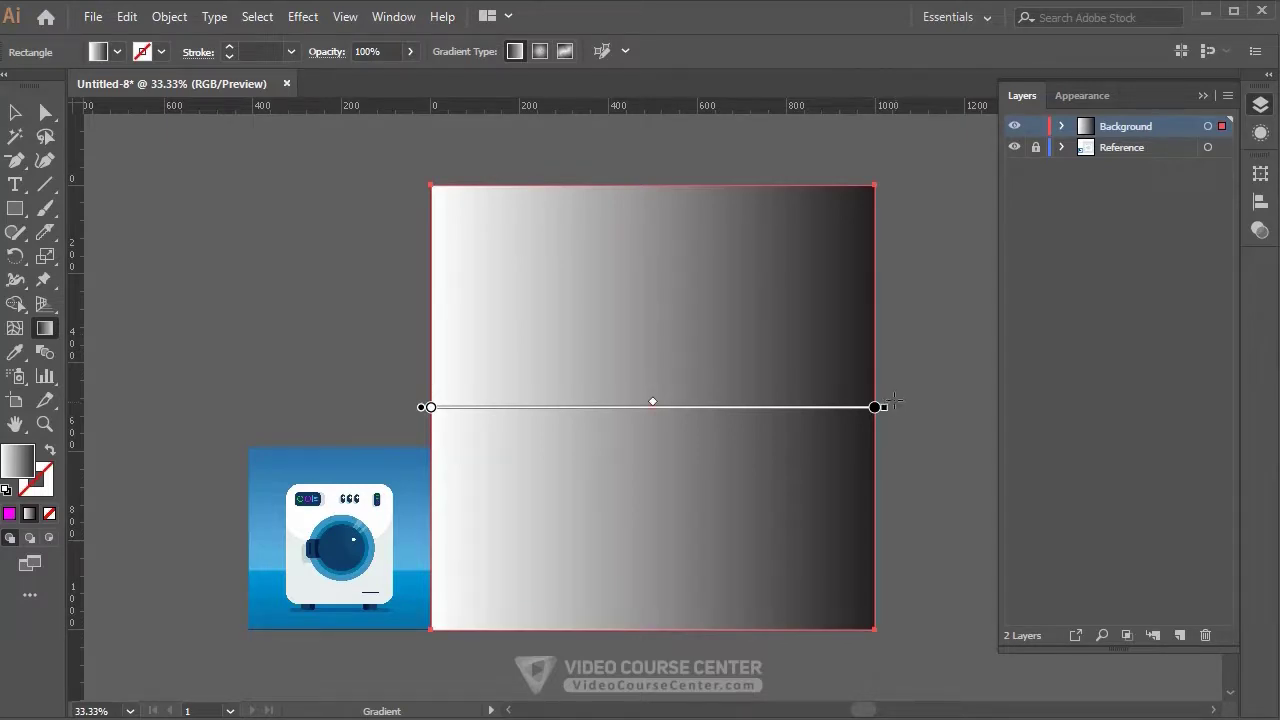
Redirect the background's white-to-black gradient so it runs straight down the centre from the artboard's upper edge to its lower edge.
{"action": "mouse_move", "coordinate": [889, 394]}
{"action": "left_mouse_down"}
{"action": "mouse_move", "coordinate": [880, 423]}
{"action": "mouse_move", "coordinate": [884, 408]}
{"action": "left_mouse_up"}
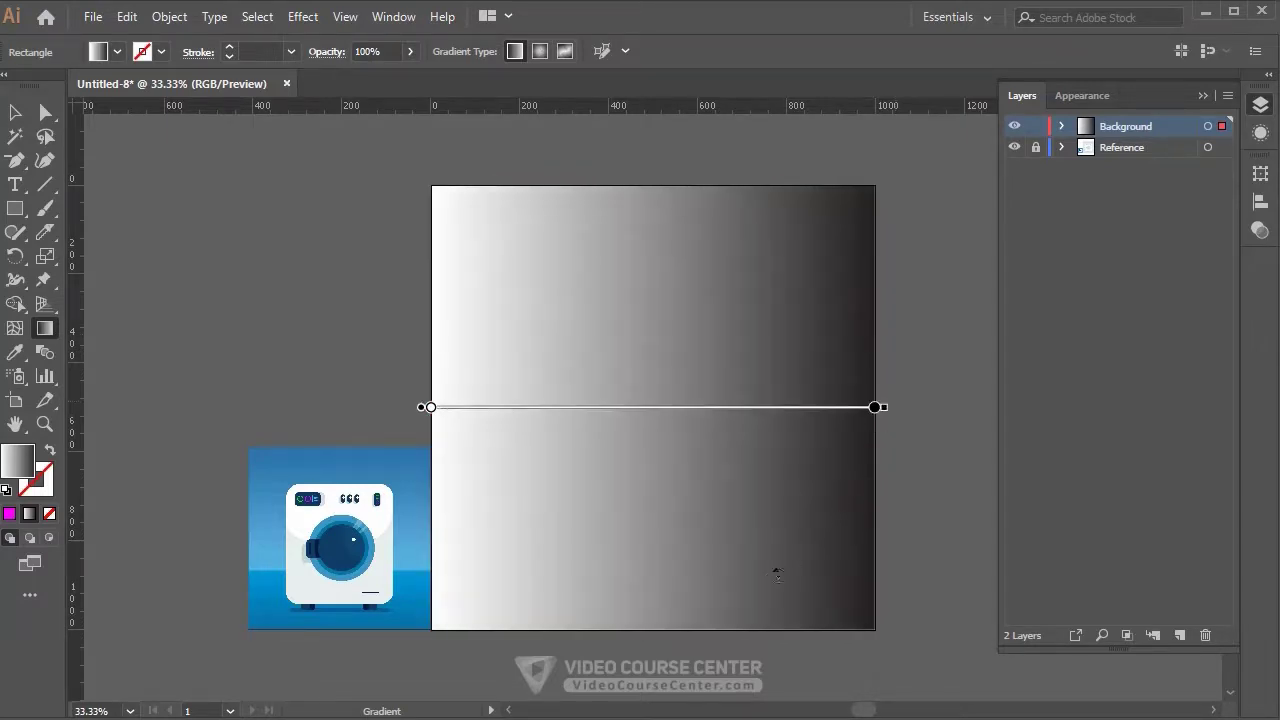
{"action": "left_click_drag", "start_coordinate": [777, 574], "coordinate": [679, 628]}
{"action": "left_click_drag", "start_coordinate": [559, 660], "coordinate": [491, 672]}
{"action": "mouse_move", "coordinate": [663, 523]}
{"action": "left_mouse_down"}
{"action": "mouse_move", "coordinate": [673, 365]}
{"action": "mouse_move", "coordinate": [653, 348]}
{"action": "left_mouse_up"}
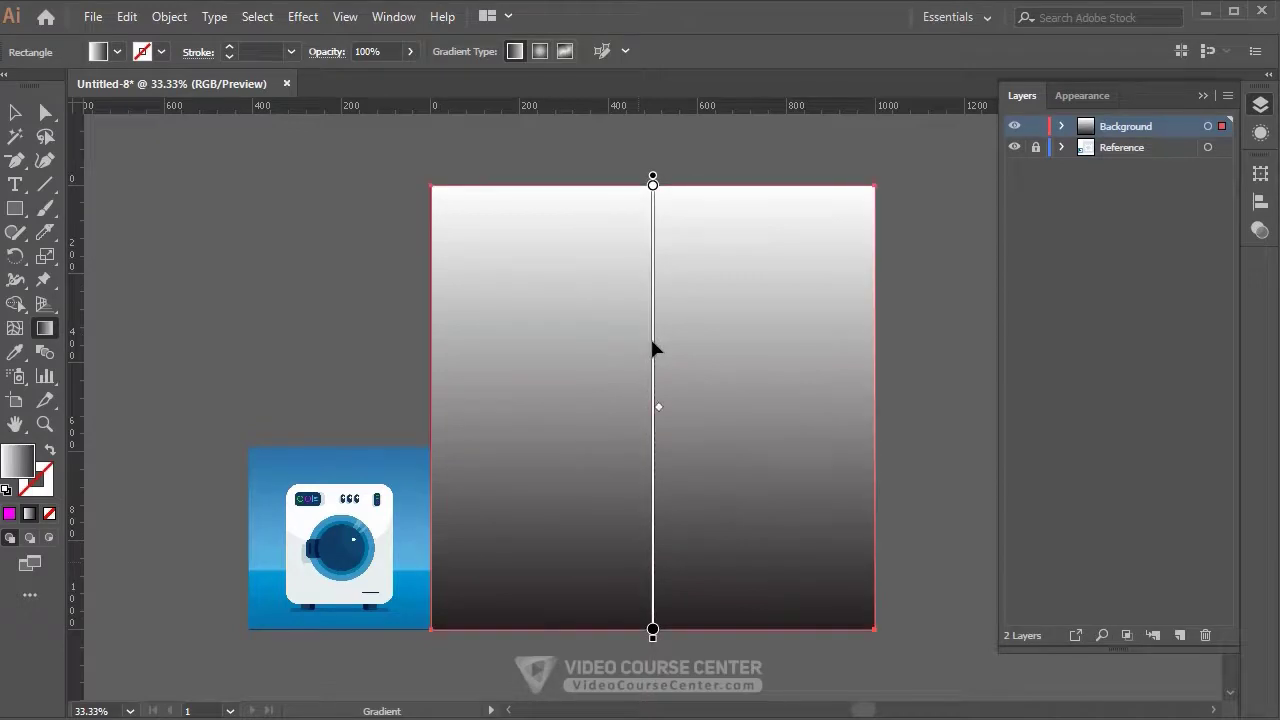
Recolour the white gradient stop with the medium blue sampled from the upper edge of the small reference picture.
{"action": "key", "text": "ctrl+0"}
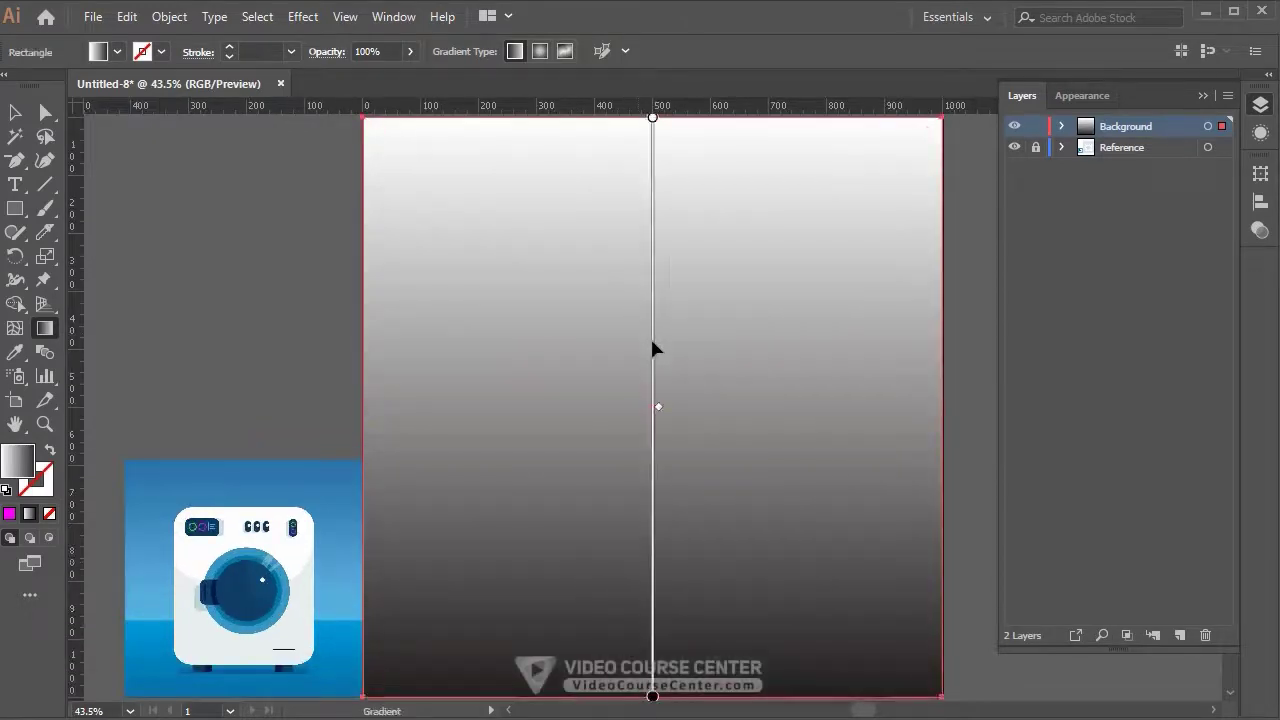
{"action": "double_click", "coordinate": [653, 118]}
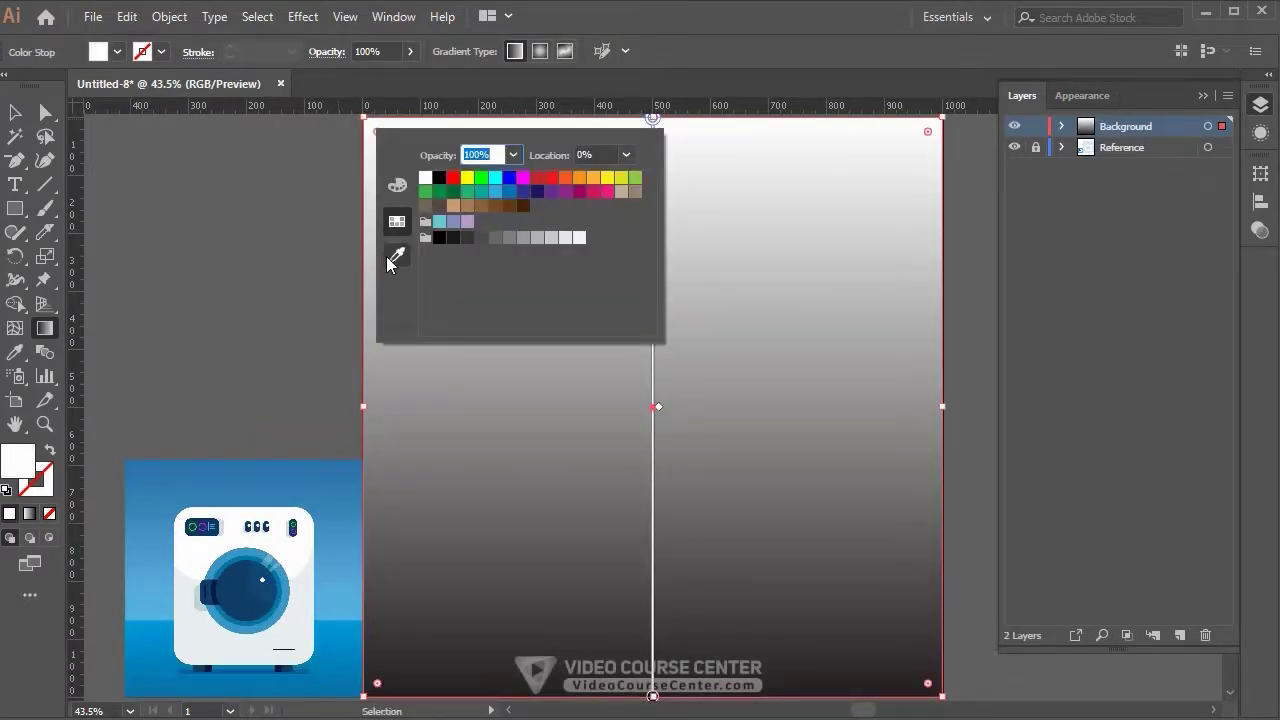
{"action": "left_click", "coordinate": [395, 258]}
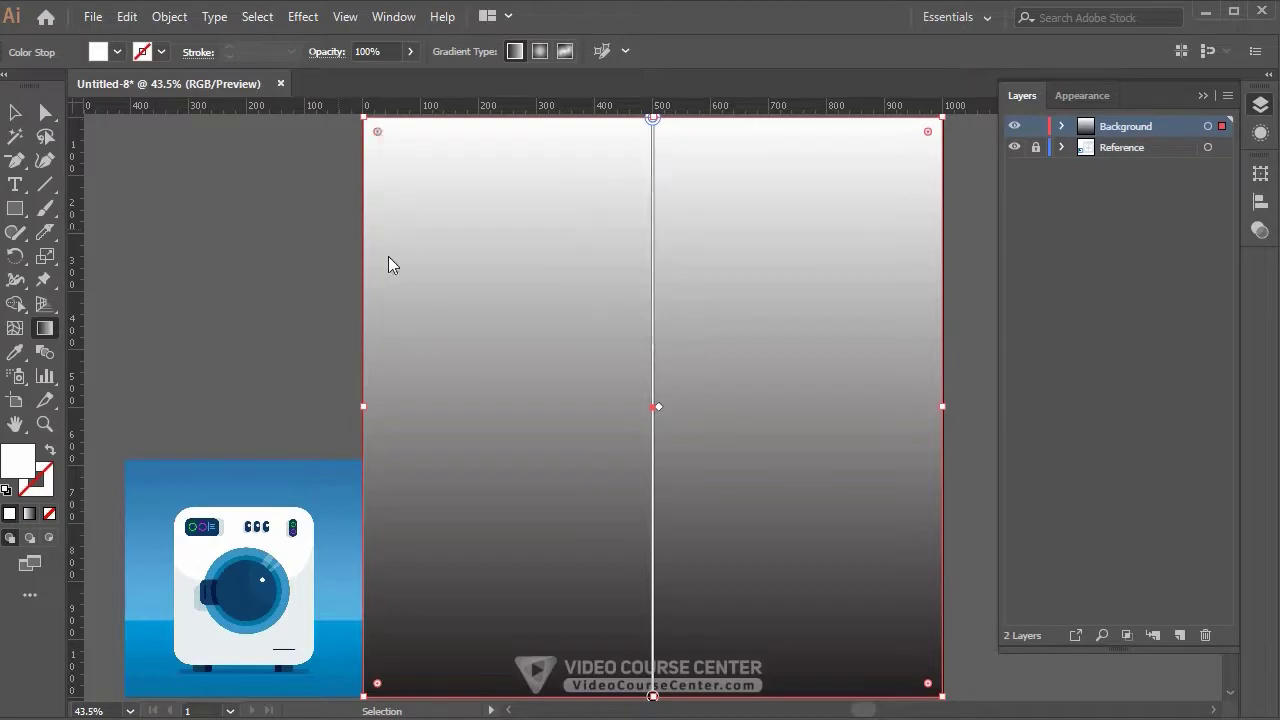
{"action": "left_click", "coordinate": [326, 455]}
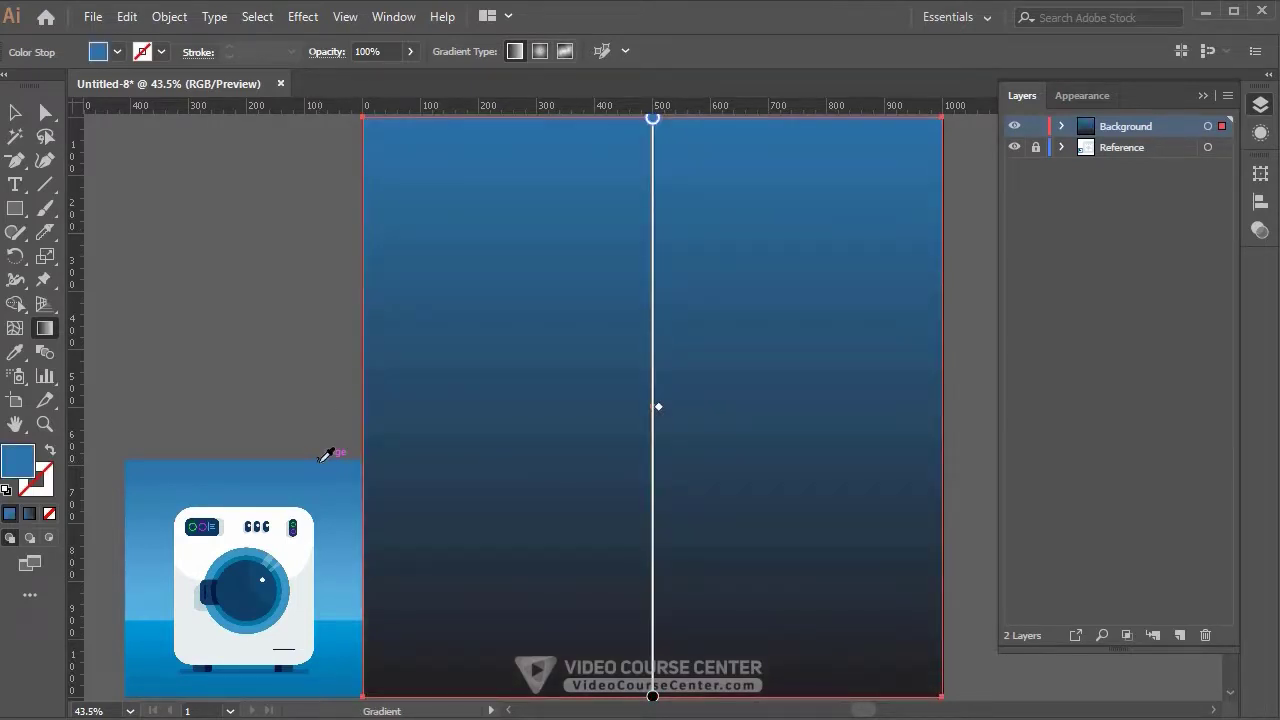
Add a gradient stop at 62.64% and colour it with the light blue sampled just above the reference picture's horizon.
{"action": "left_click", "coordinate": [652, 481]}
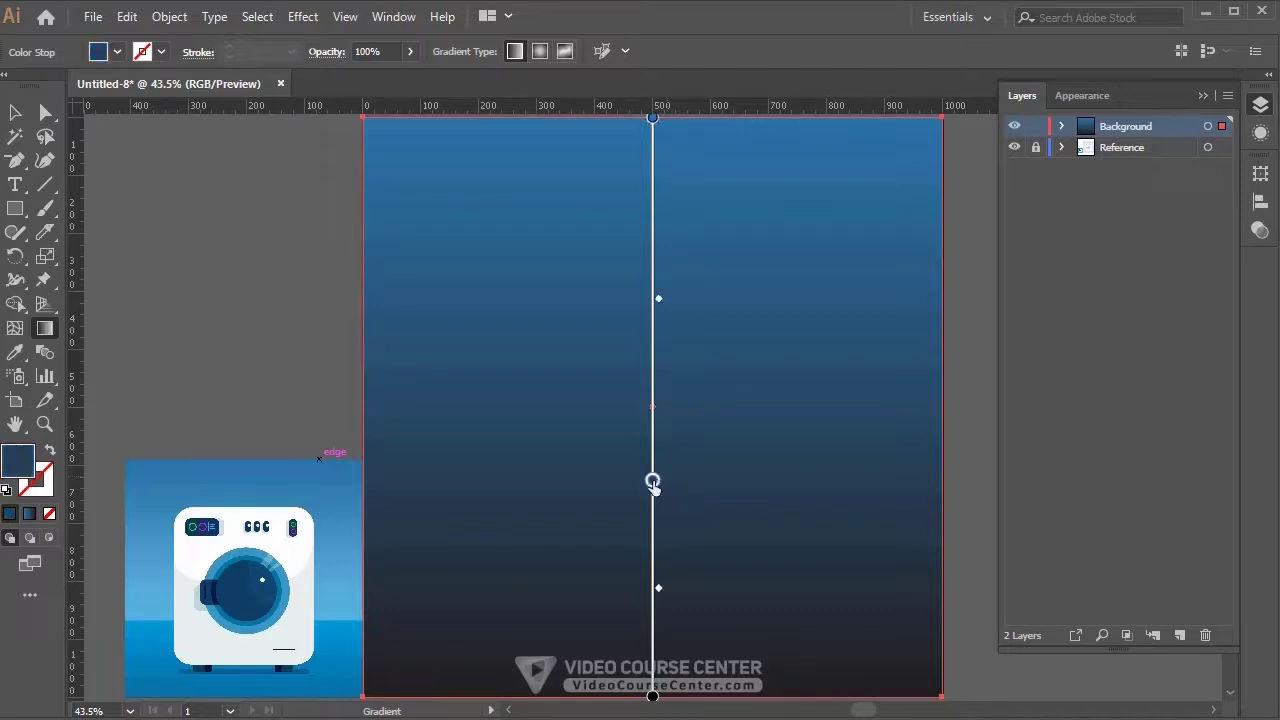
{"action": "double_click", "coordinate": [652, 481]}
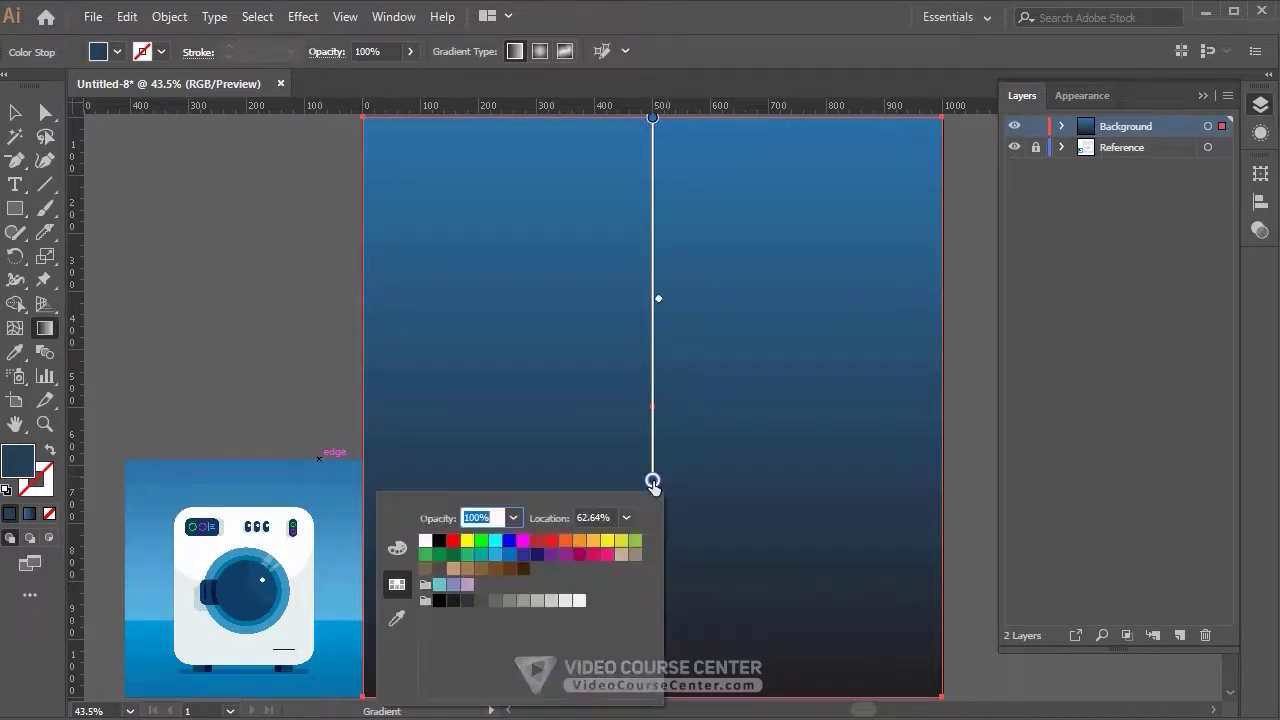
{"action": "left_click", "coordinate": [398, 620]}
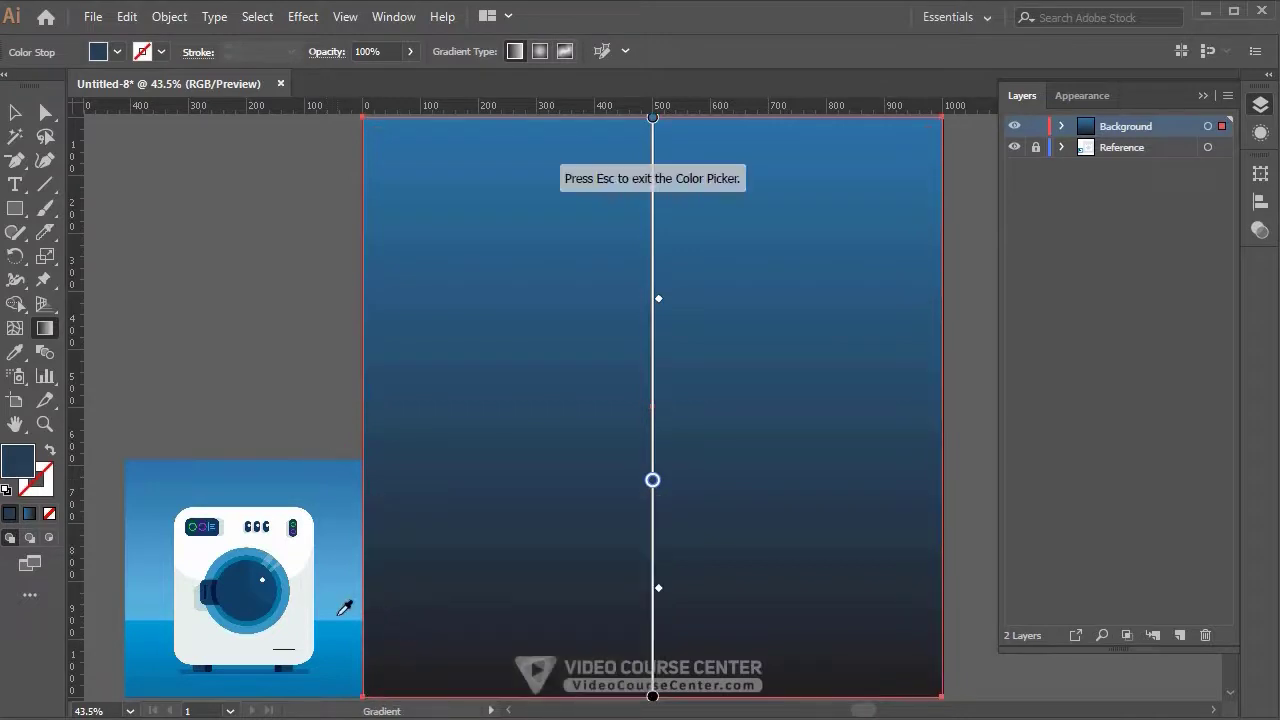
{"action": "left_click", "coordinate": [338, 615]}
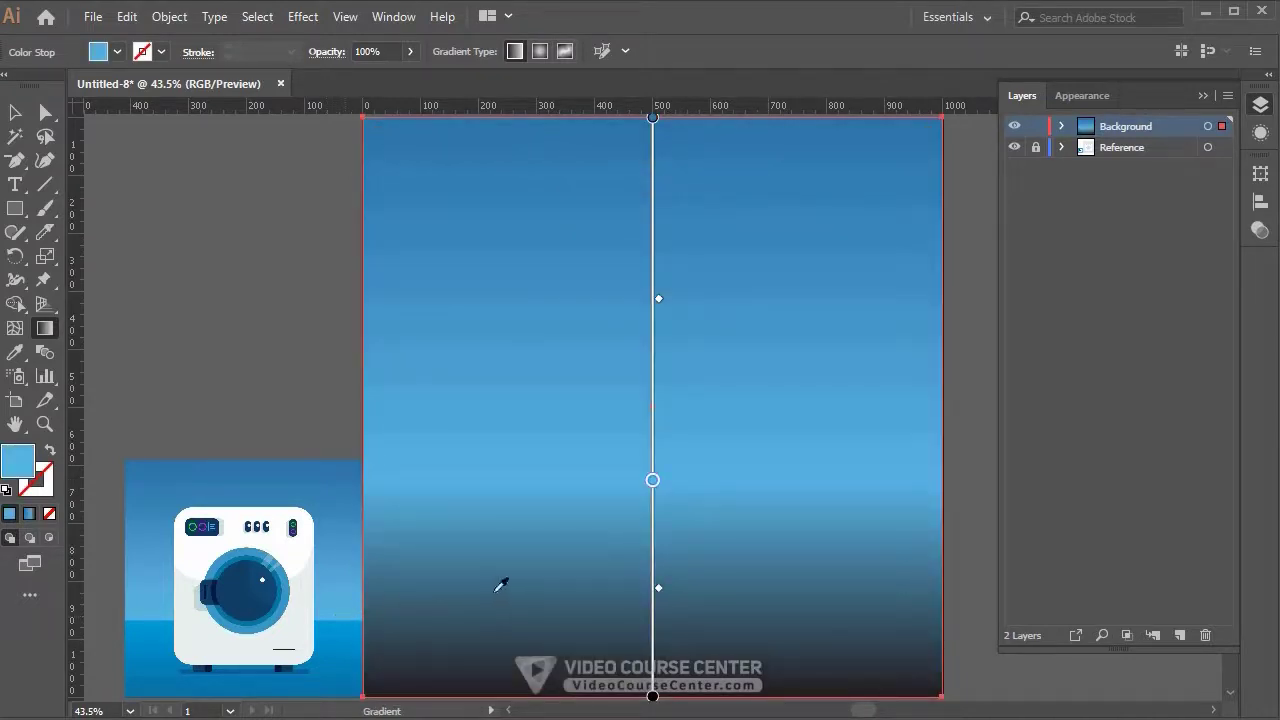
Add another stop in the brighter blue sampled just below the reference's horizon and move it tight against the 62.64% stop.
{"action": "left_click", "coordinate": [652, 507]}
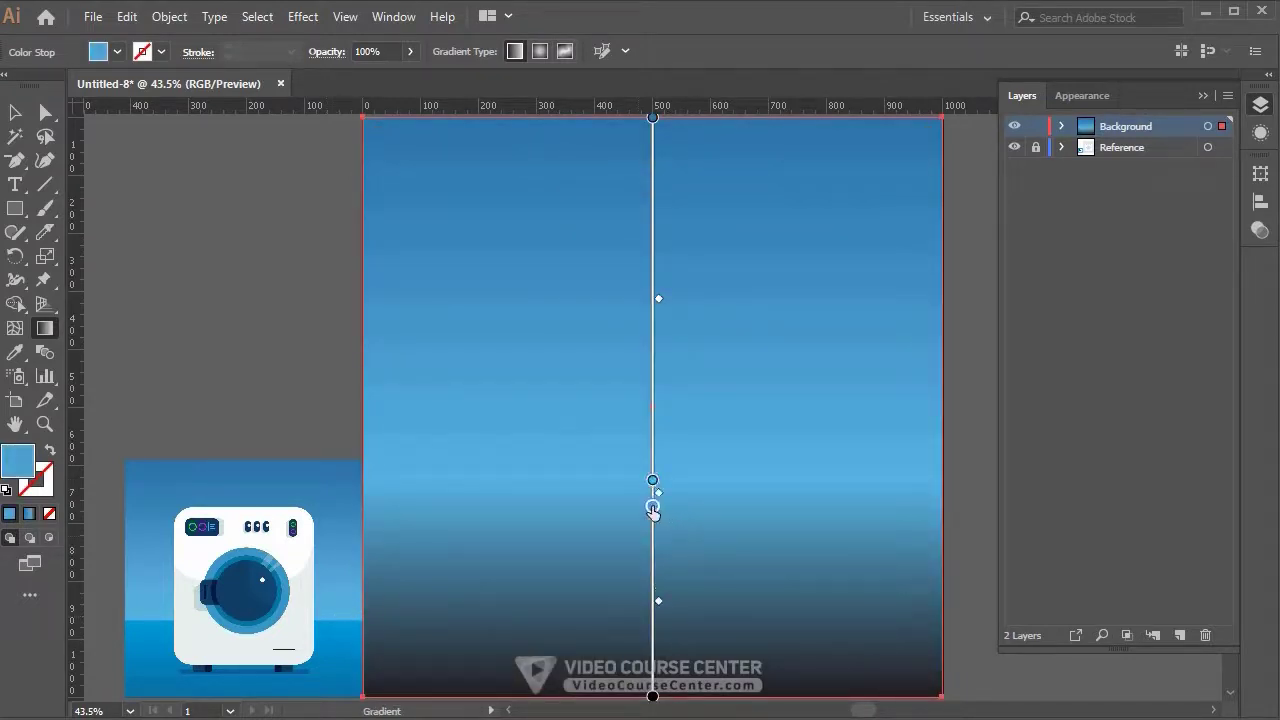
{"action": "double_click", "coordinate": [652, 507]}
{"action": "left_click", "coordinate": [397, 645]}
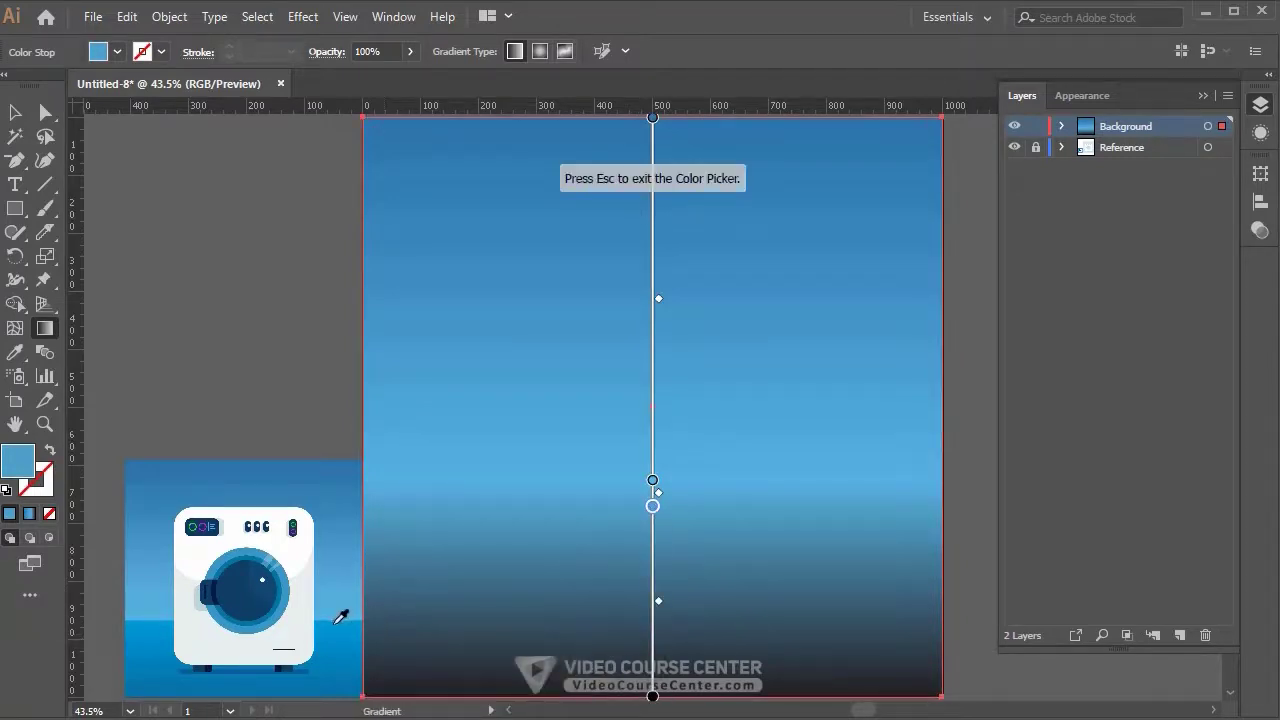
{"action": "left_click", "coordinate": [338, 619]}
{"action": "left_click_drag", "start_coordinate": [652, 505], "coordinate": [652, 485]}
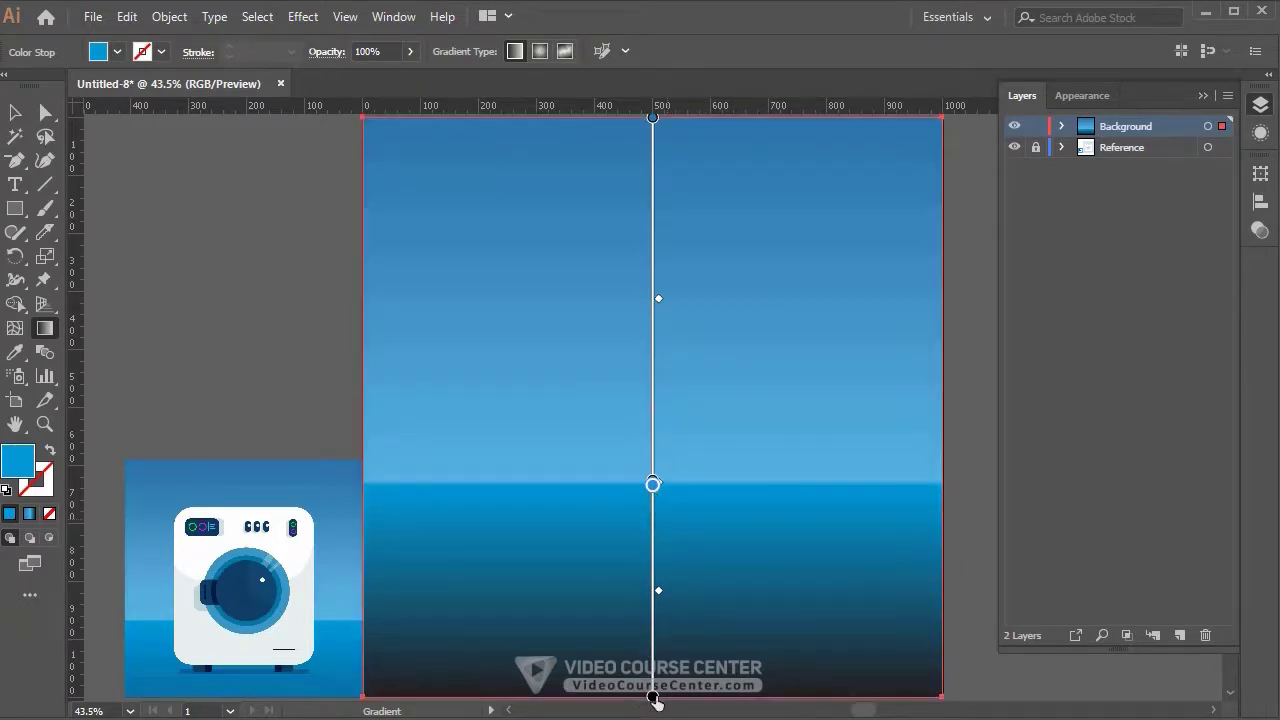
Recolour the black end stop with the blue sampled from the reference picture's lower edge and adjust it to #07719B.
{"action": "left_click", "coordinate": [652, 697]}
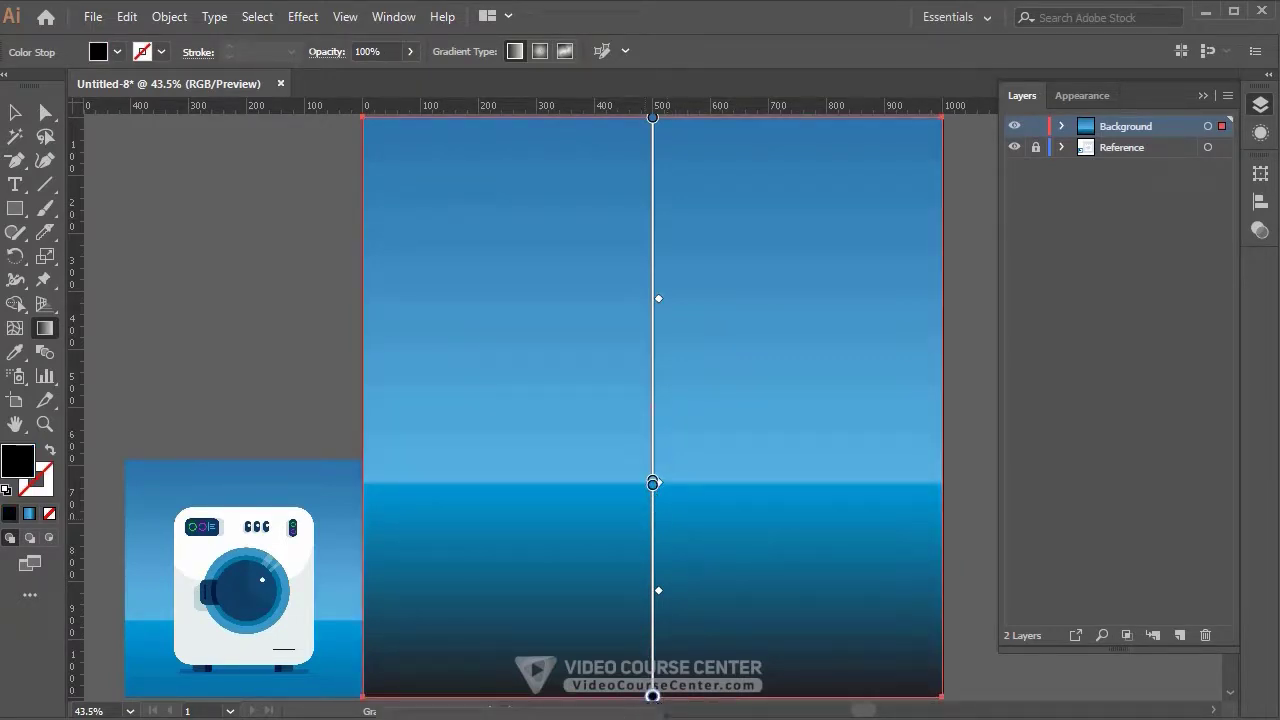
{"action": "key", "text": "i"}
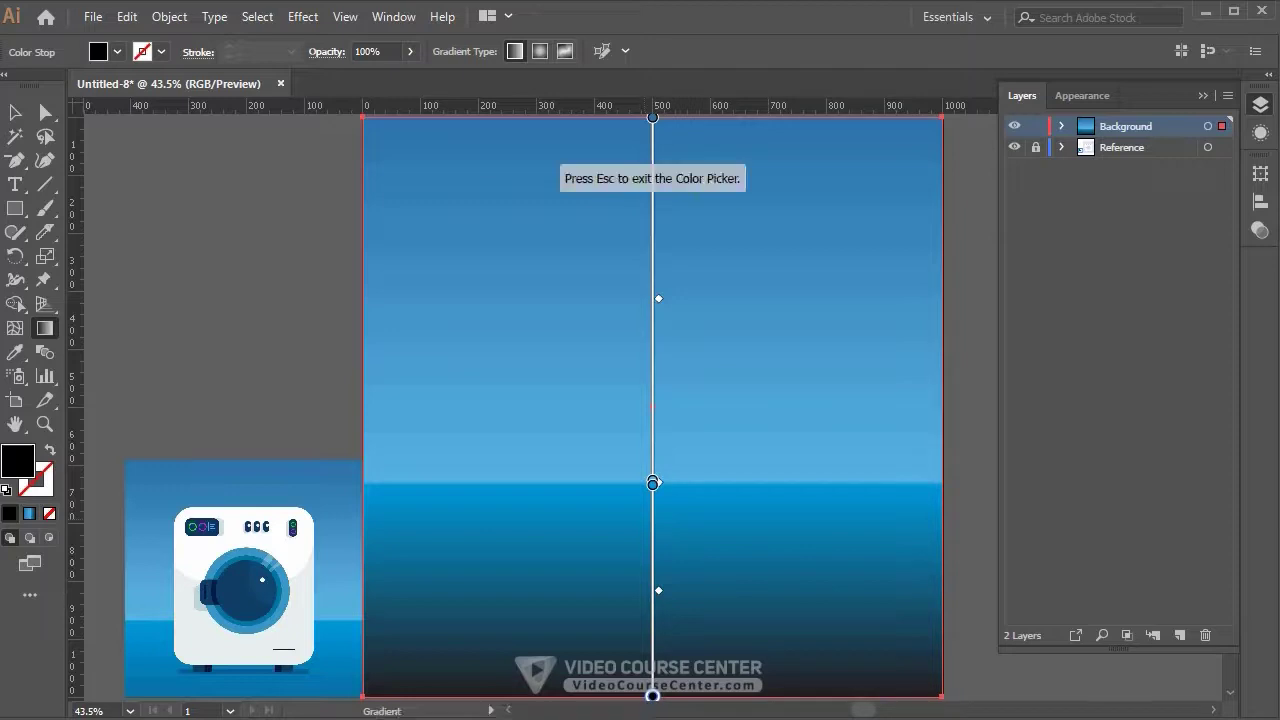
{"action": "left_click", "coordinate": [345, 692]}
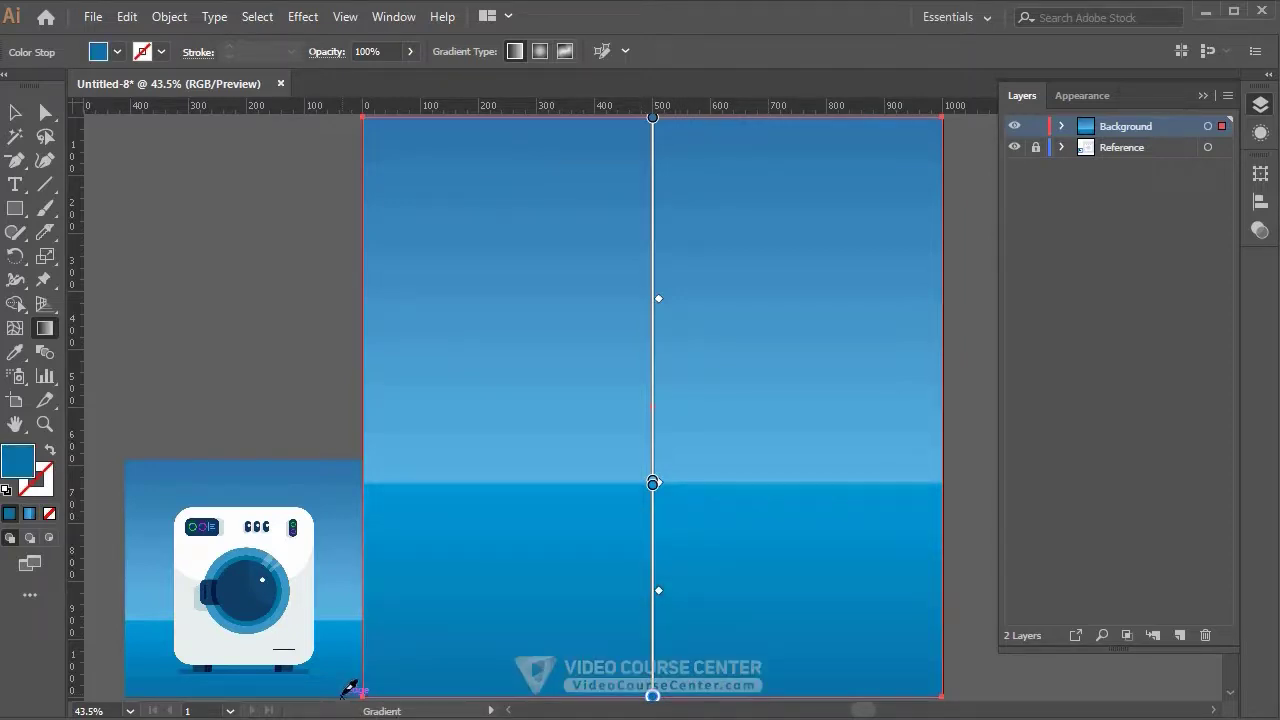
{"action": "key", "text": "v"}
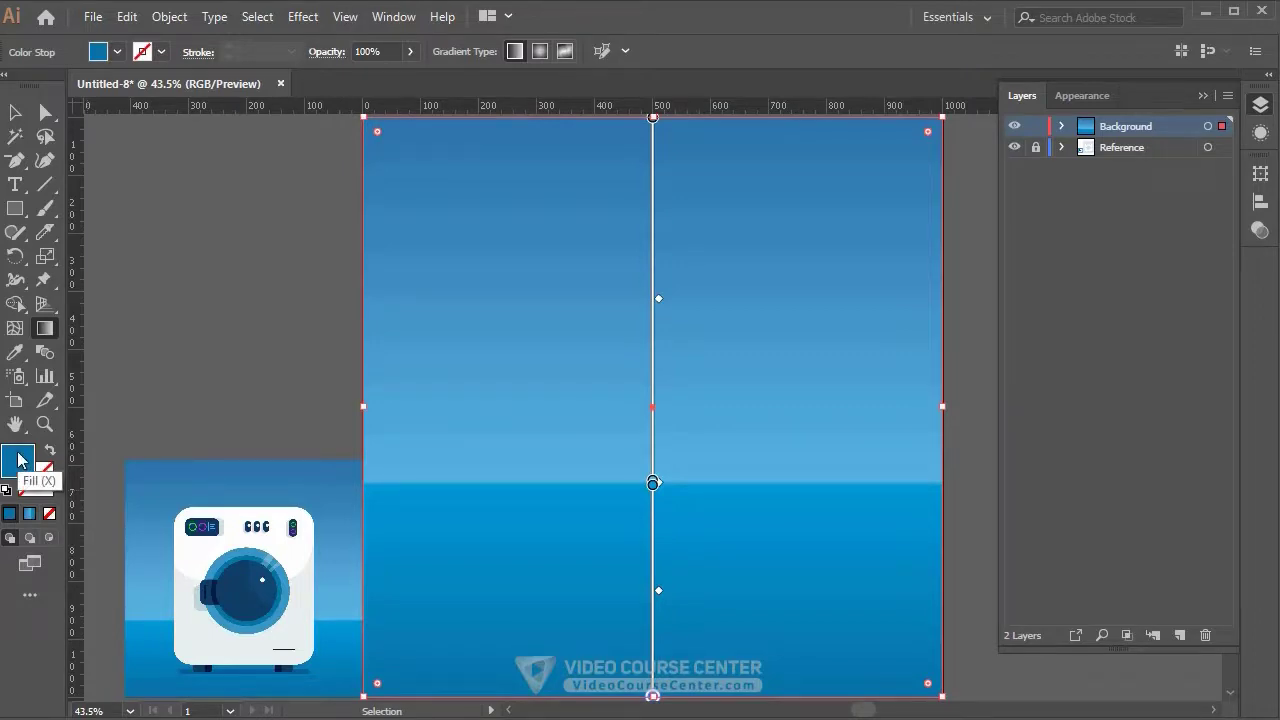
{"action": "double_click", "coordinate": [18, 461]}
{"action": "left_click", "coordinate": [621, 466]}
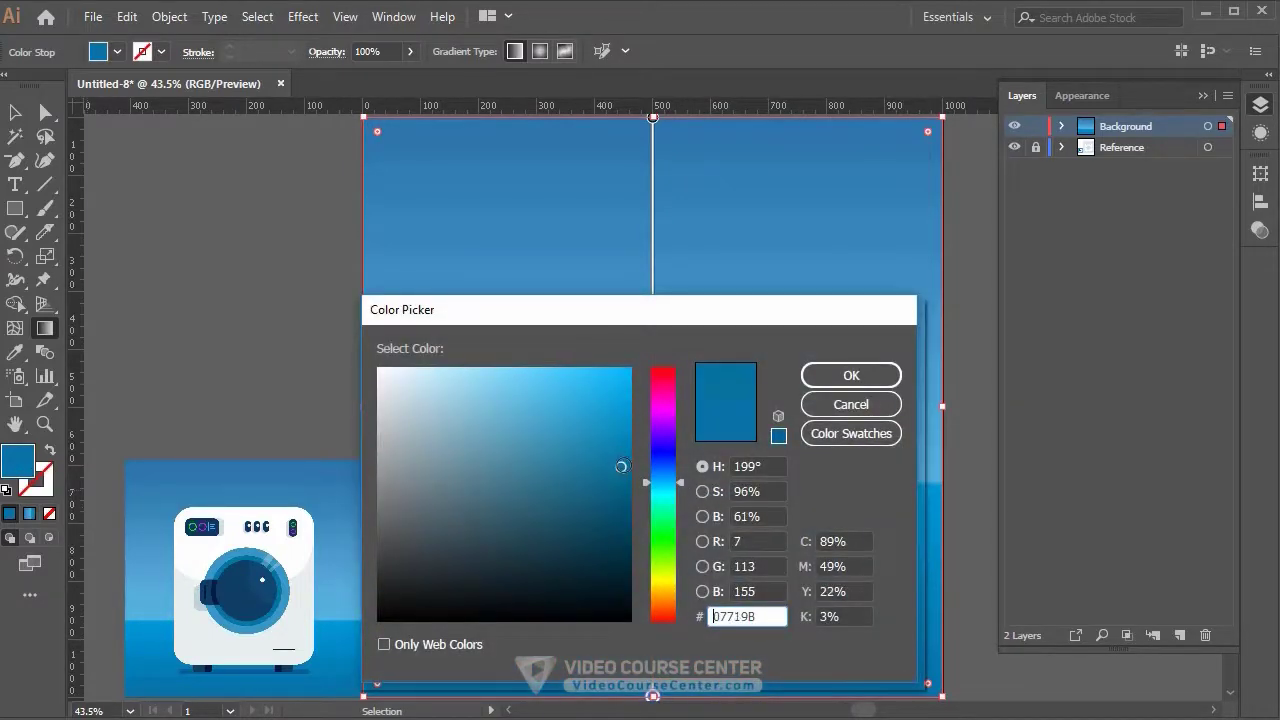
{"action": "left_click", "coordinate": [837, 380]}
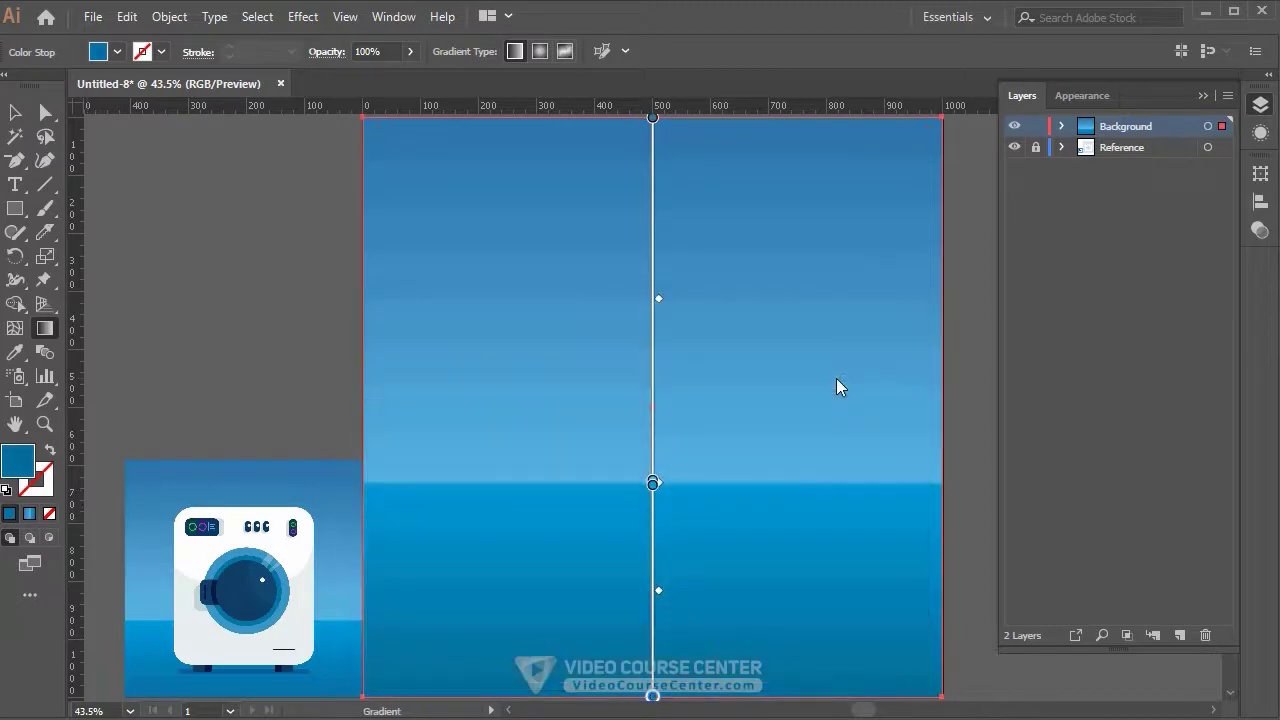
Deselect the artwork, move the Background layer below Reference and lock it.
{"action": "key", "text": "v"}
{"action": "left_click", "coordinate": [340, 356]}
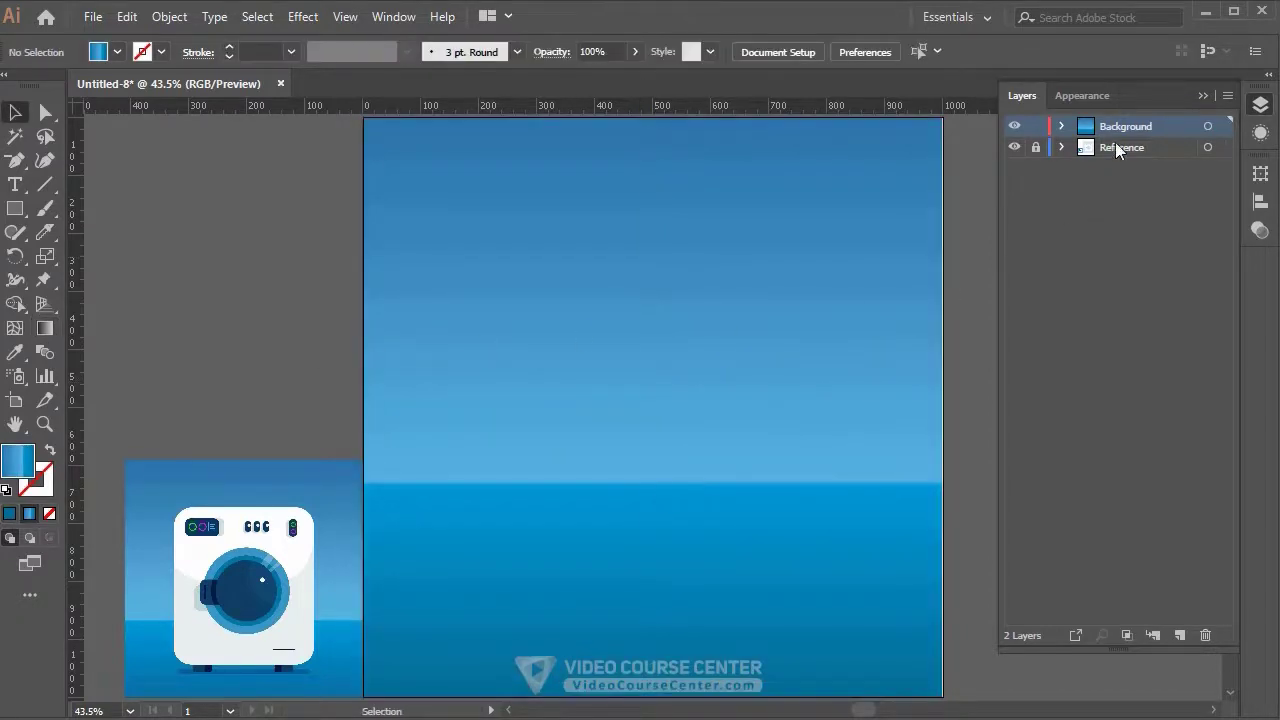
{"action": "left_click_drag", "start_coordinate": [1124, 126], "coordinate": [1126, 165]}
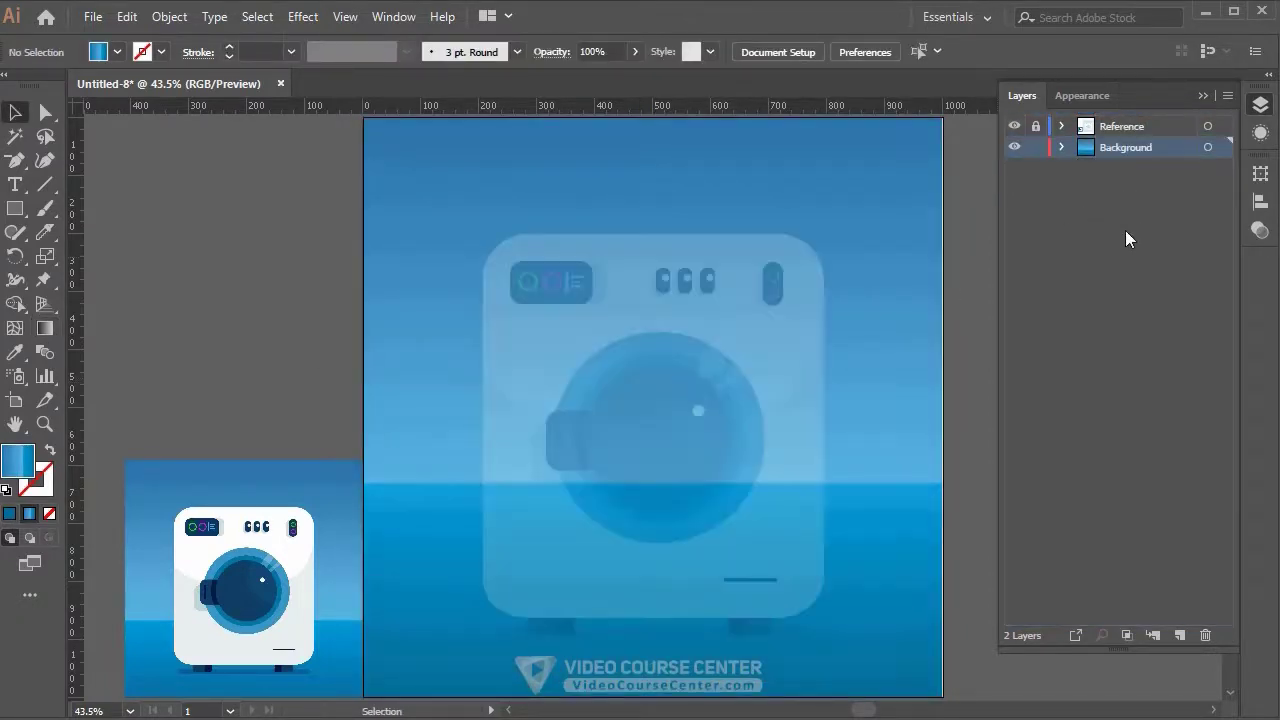
{"action": "left_click", "coordinate": [1036, 148]}
Add a new layer between Reference and Background and name it Design.
{"action": "left_click", "coordinate": [1180, 636]}
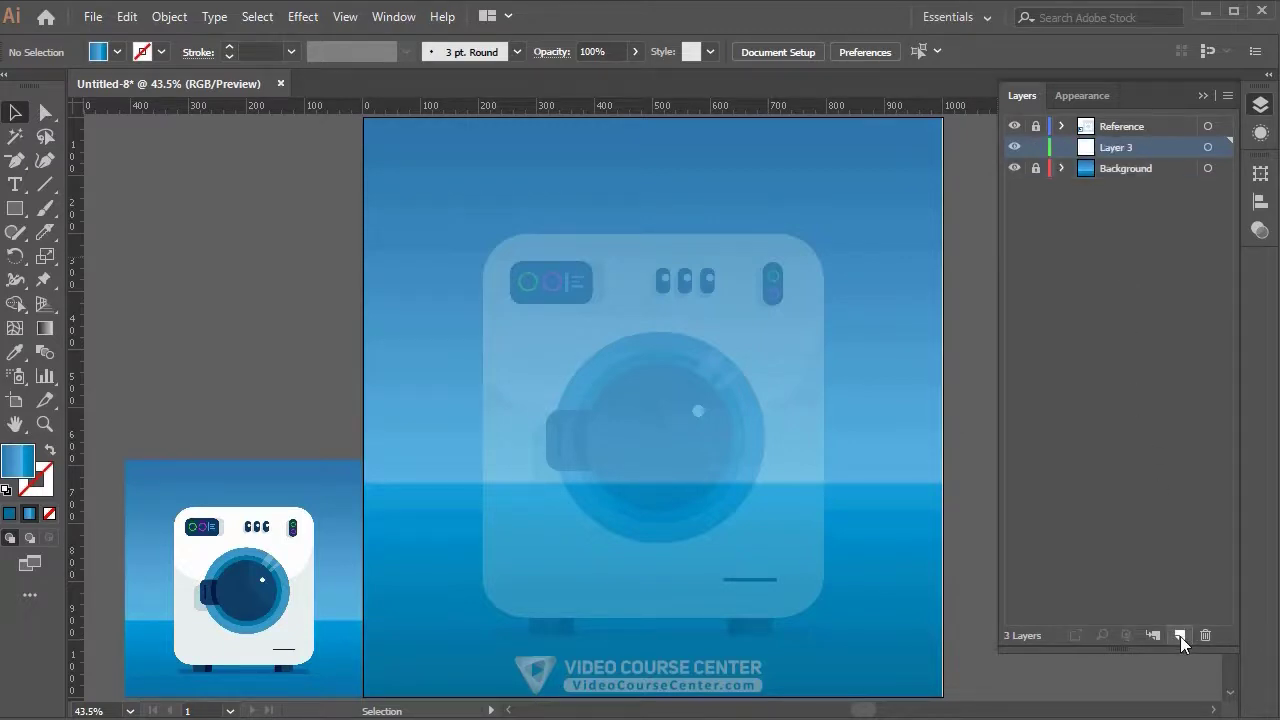
{"action": "double_click", "coordinate": [1117, 147]}
{"action": "type", "text": "Design"}
{"action": "key", "text": "Return"}
Draw a white, stroke-free rectangle about 600 × 659 px over the washing machine's body in the reference.
{"action": "left_click", "coordinate": [16, 209]}
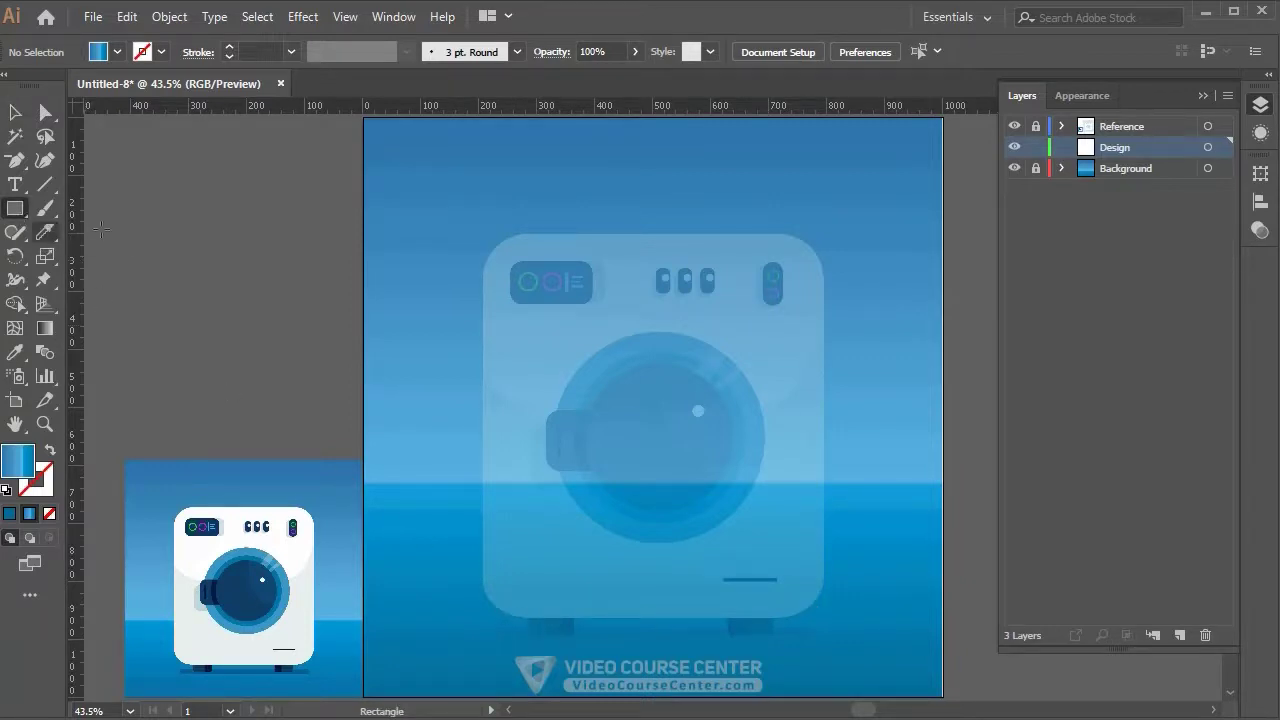
{"action": "left_click", "coordinate": [98, 53]}
{"action": "left_click", "coordinate": [41, 83]}
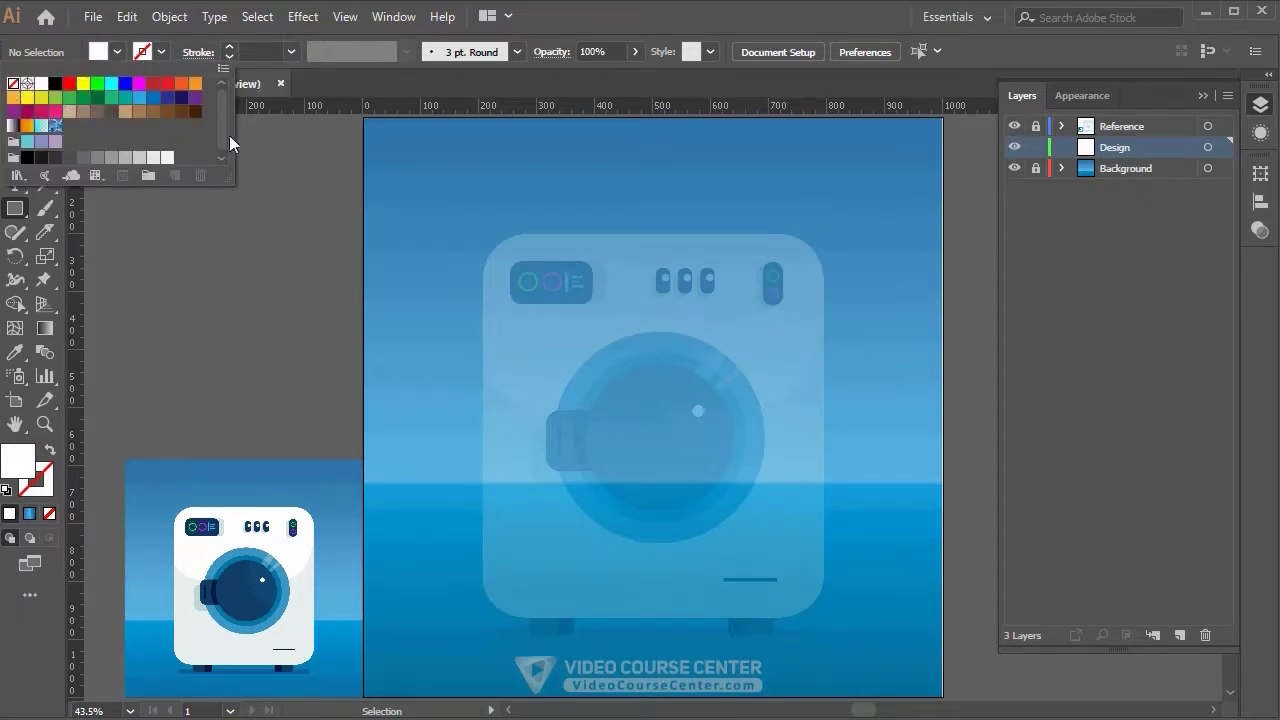
{"action": "mouse_move", "coordinate": [479, 236]}
{"action": "left_mouse_down"}
{"action": "mouse_move", "coordinate": [771, 466]}
{"action": "mouse_move", "coordinate": [826, 618]}
{"action": "left_mouse_up"}
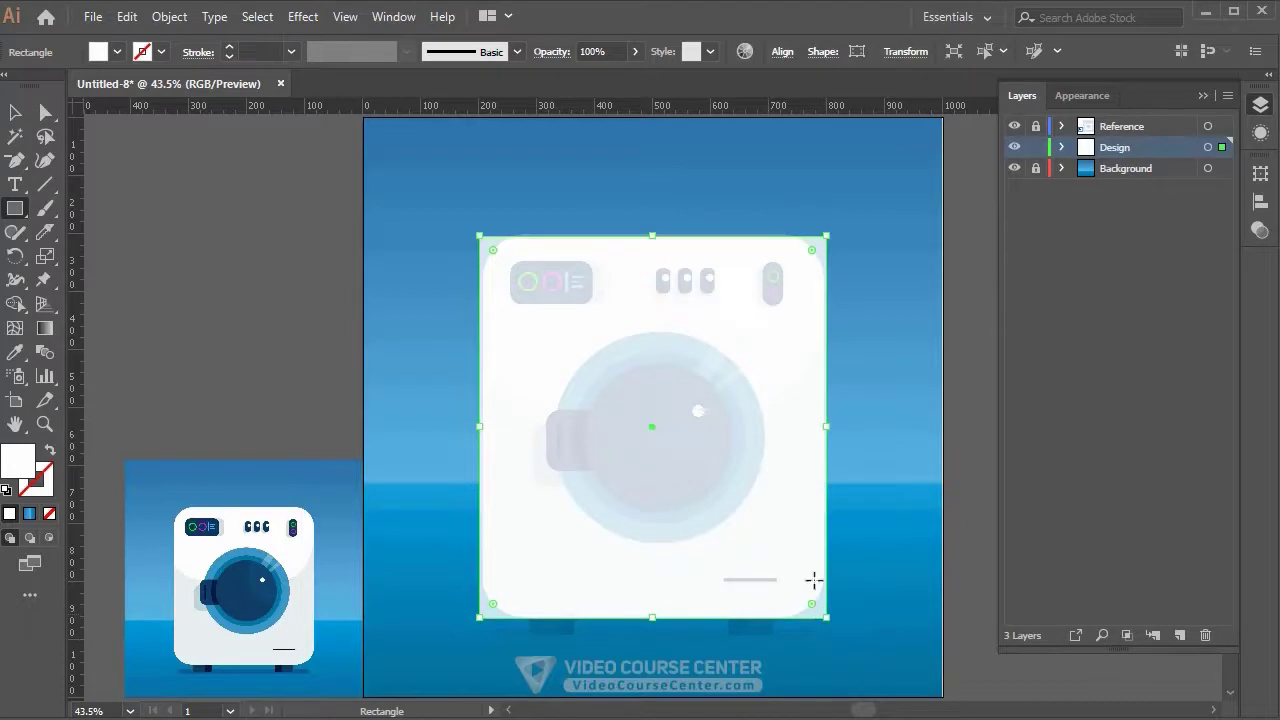
Resize the white rectangle to about 589 × 663 px so its edges match the machine's body in the reference.
{"action": "left_click", "coordinate": [15, 118]}
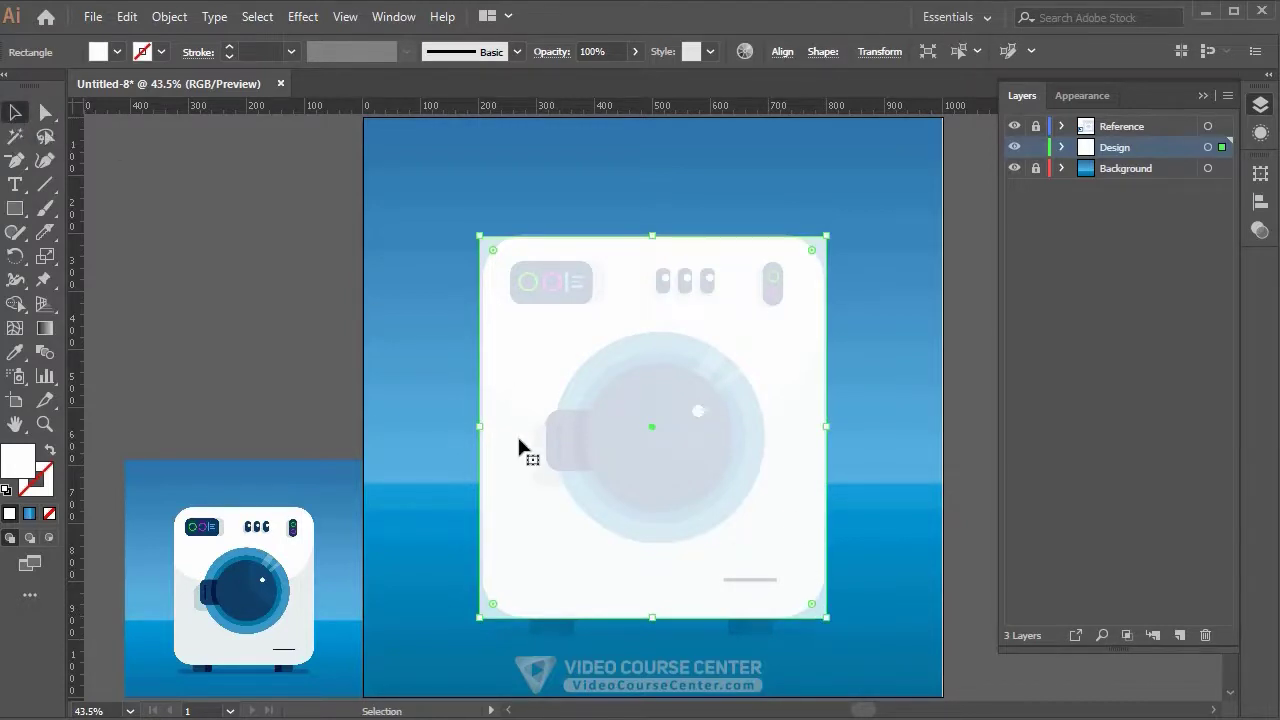
{"action": "key", "text": "ctrl+minus"}
{"action": "key", "text": "ctrl+plus"}
{"action": "key", "text": "ctrl+plus"}
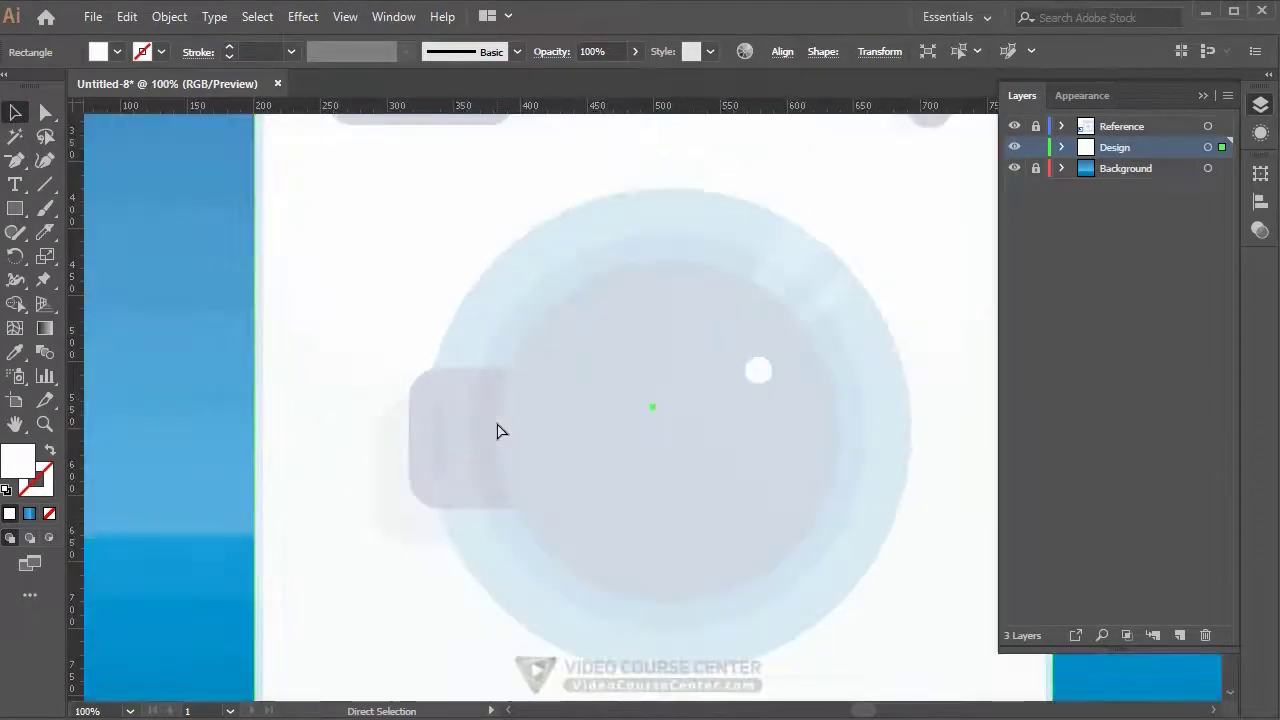
{"action": "left_click", "coordinate": [257, 407]}
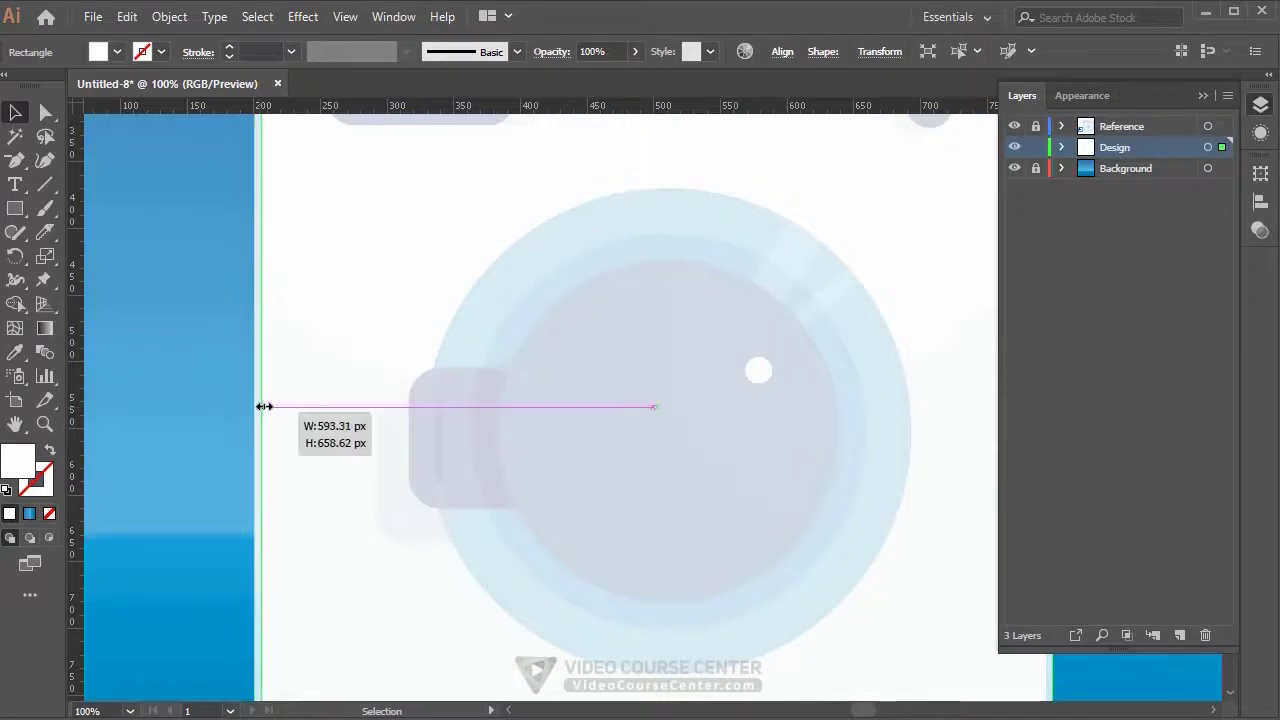
{"action": "left_click_drag", "start_coordinate": [672, 62], "coordinate": [597, 237]}
{"action": "left_click", "coordinate": [583, 143]}
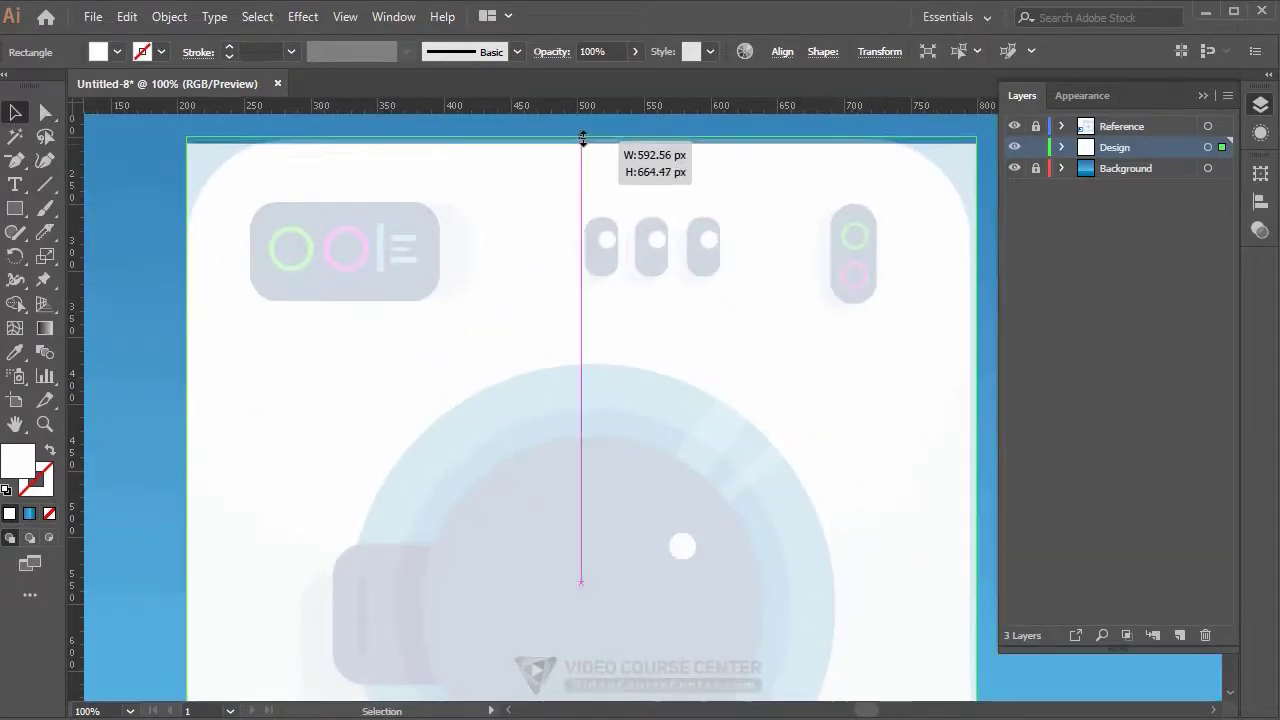
{"action": "left_click_drag", "start_coordinate": [917, 442], "coordinate": [655, 254]}
{"action": "left_click", "coordinate": [711, 386]}
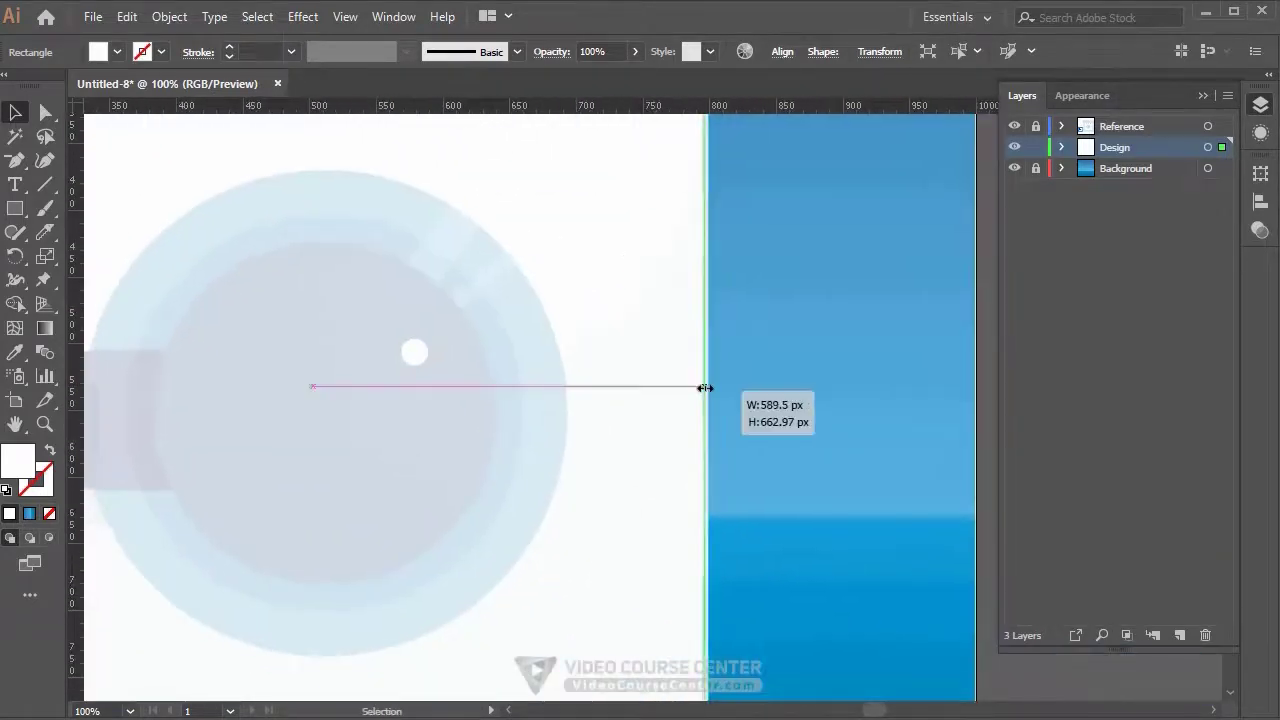
{"action": "left_click_drag", "start_coordinate": [674, 523], "coordinate": [908, 167]}
{"action": "left_click_drag", "start_coordinate": [552, 289], "coordinate": [566, 503]}
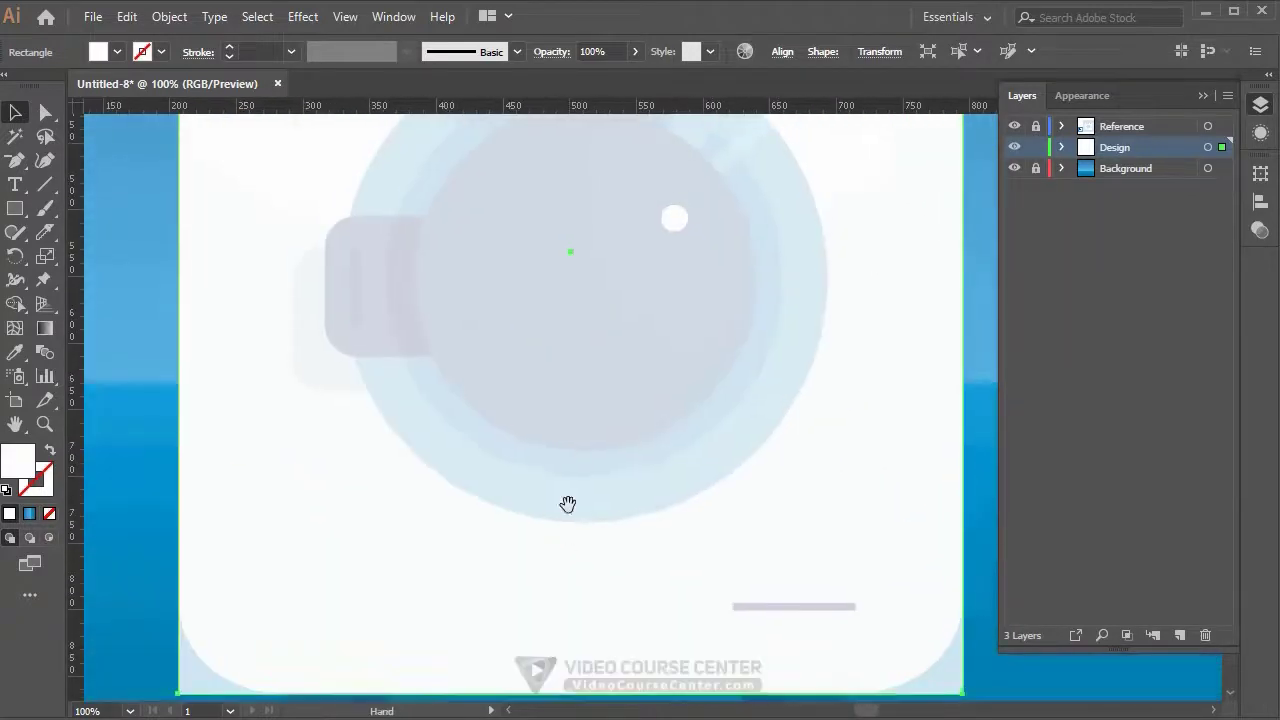
{"action": "key", "text": "ctrl+0"}
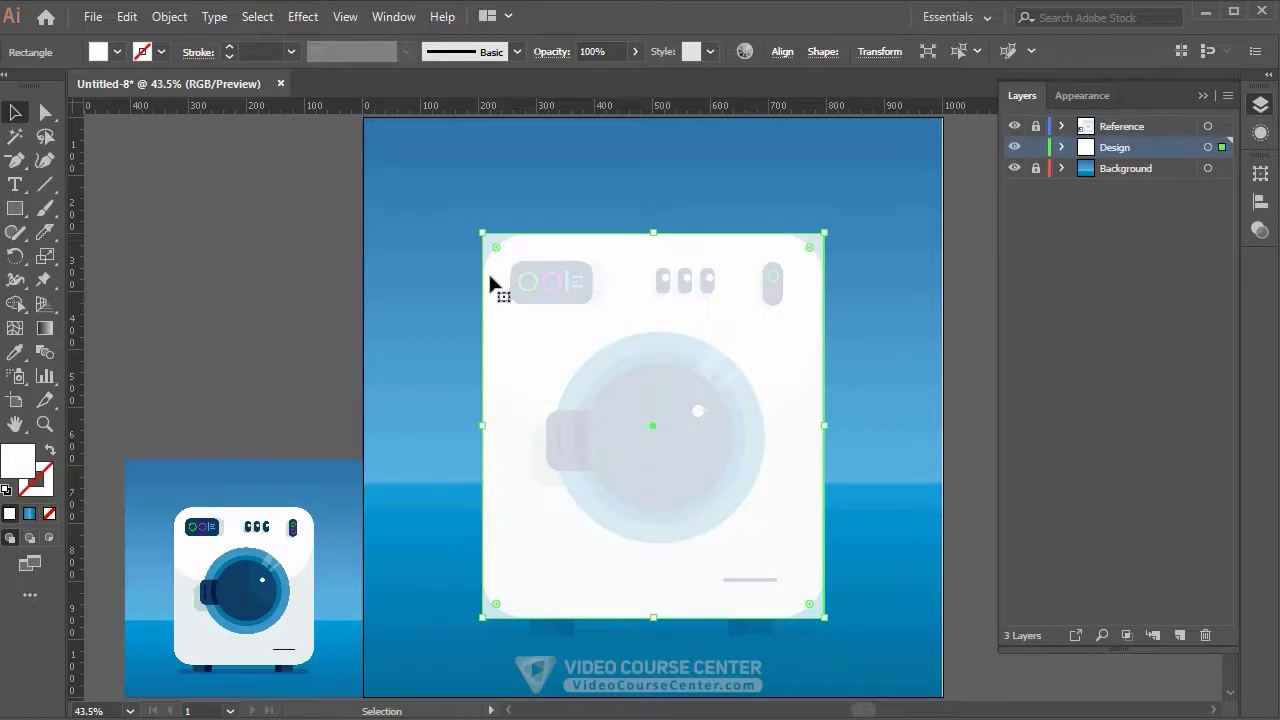
Try rounding all four corners of the white body rectangle freehand to follow the reference, and undo the rounding.
{"action": "key", "text": "a"}
{"action": "left_click_drag", "start_coordinate": [494, 250], "coordinate": [529, 294]}
{"action": "key", "text": "v"}
{"action": "key", "text": "a"}
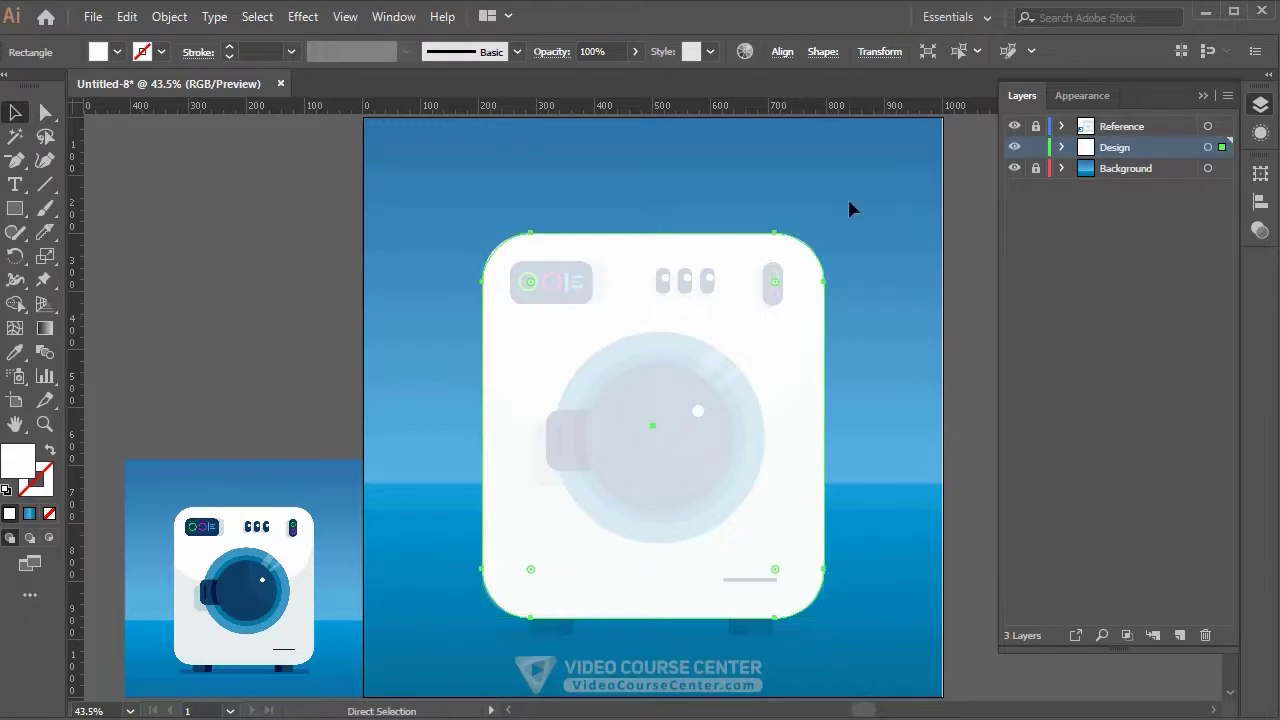
{"action": "key", "text": "ctrl+z"}
{"action": "key", "text": "v"}
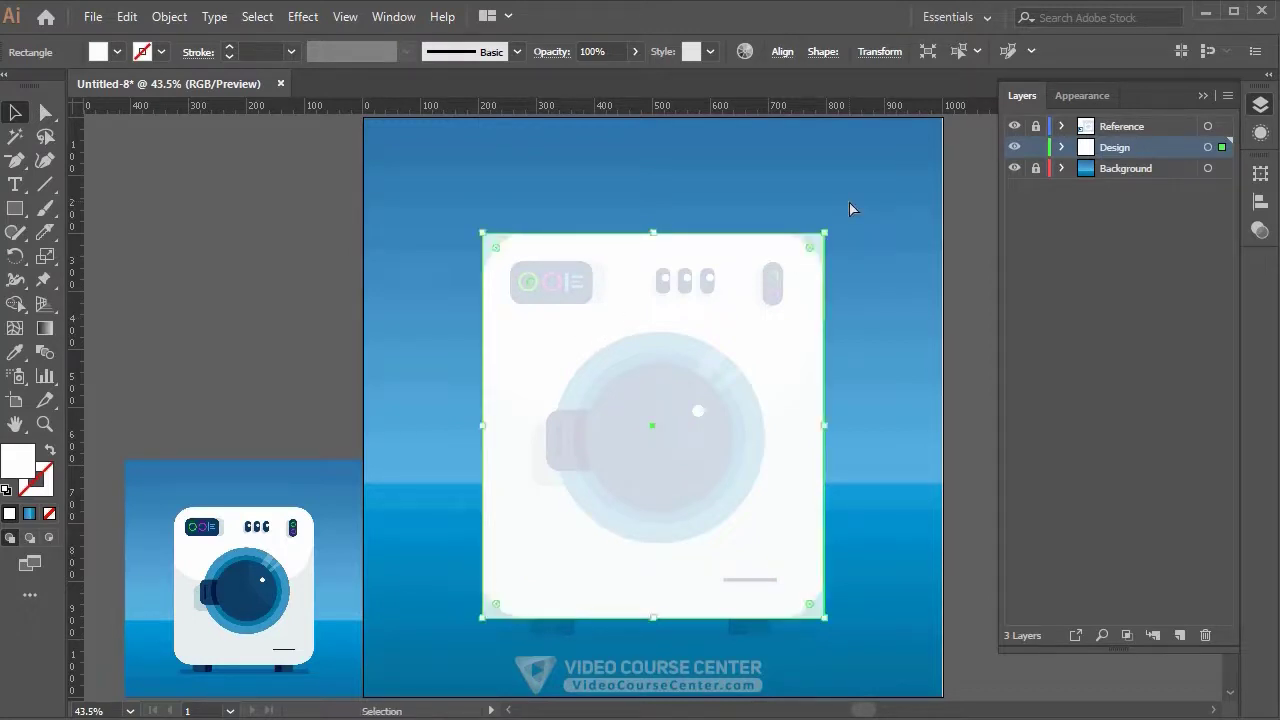
Set all four linked corner radii of the white body rectangle to 79 px.
{"action": "left_click", "coordinate": [387, 20]}
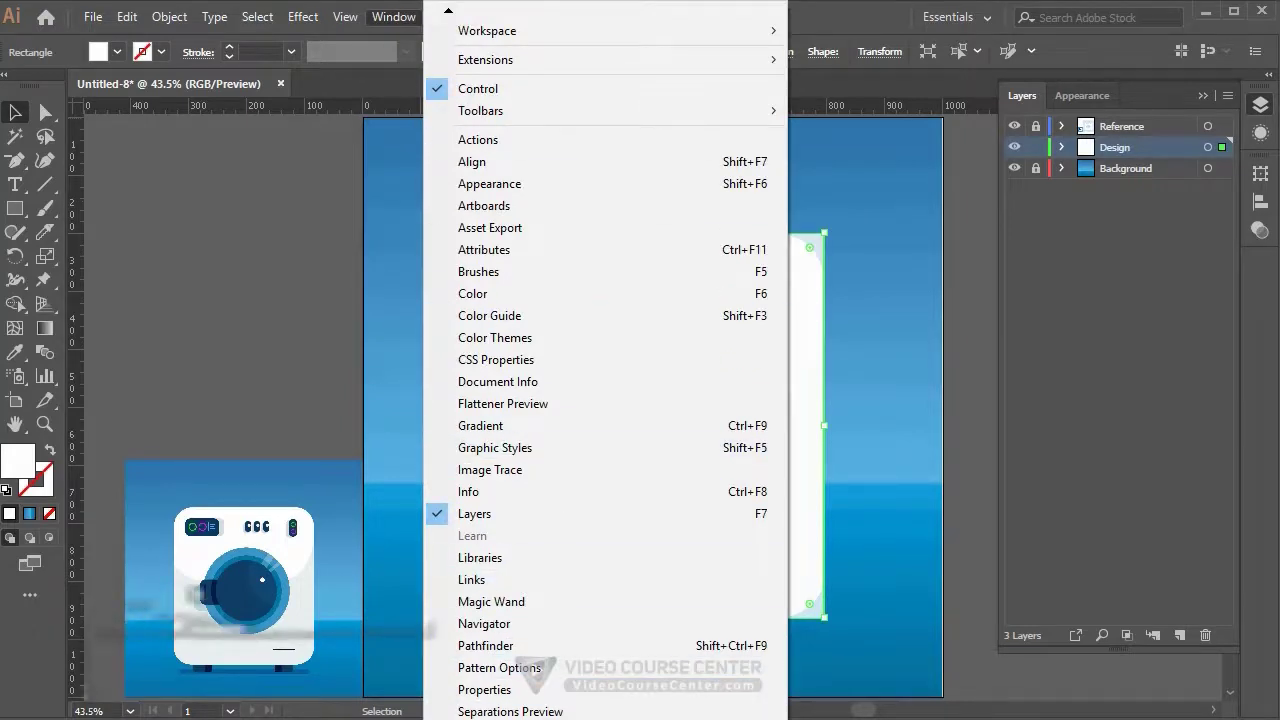
{"action": "key", "text": "shift+F8"}
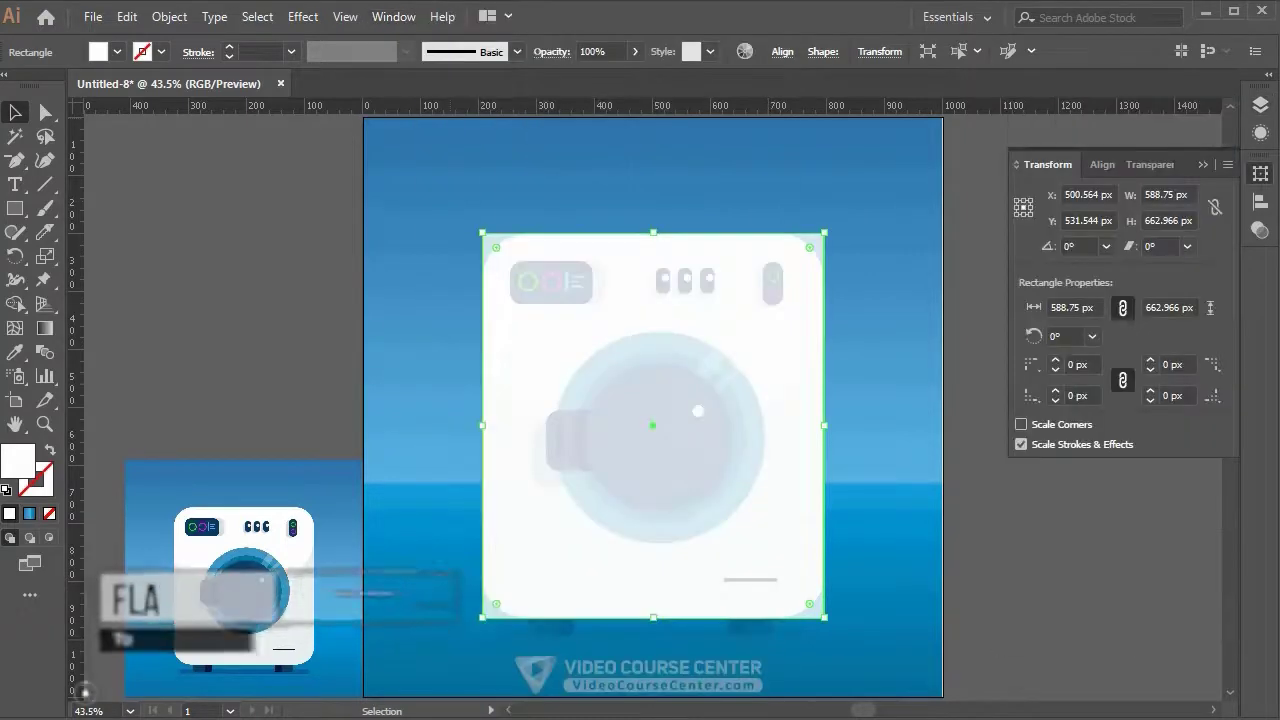
{"action": "left_click", "coordinate": [1123, 381]}
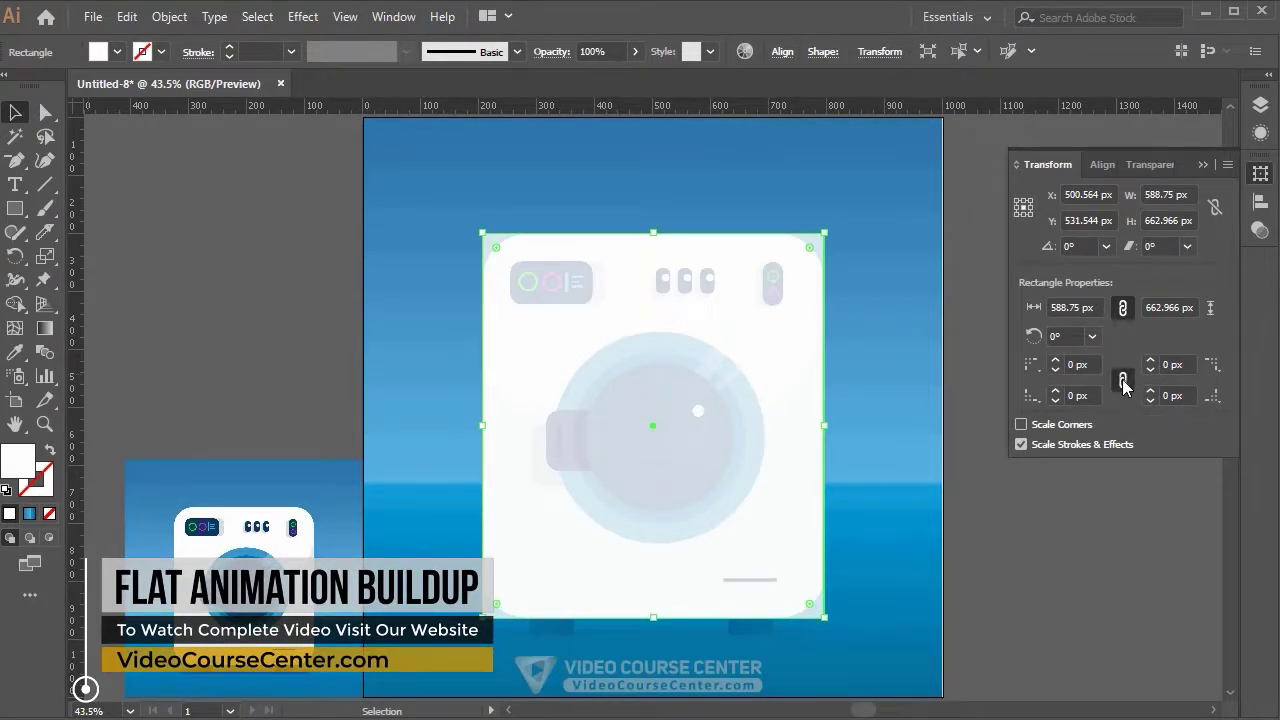
{"action": "left_click", "coordinate": [1055, 364]}
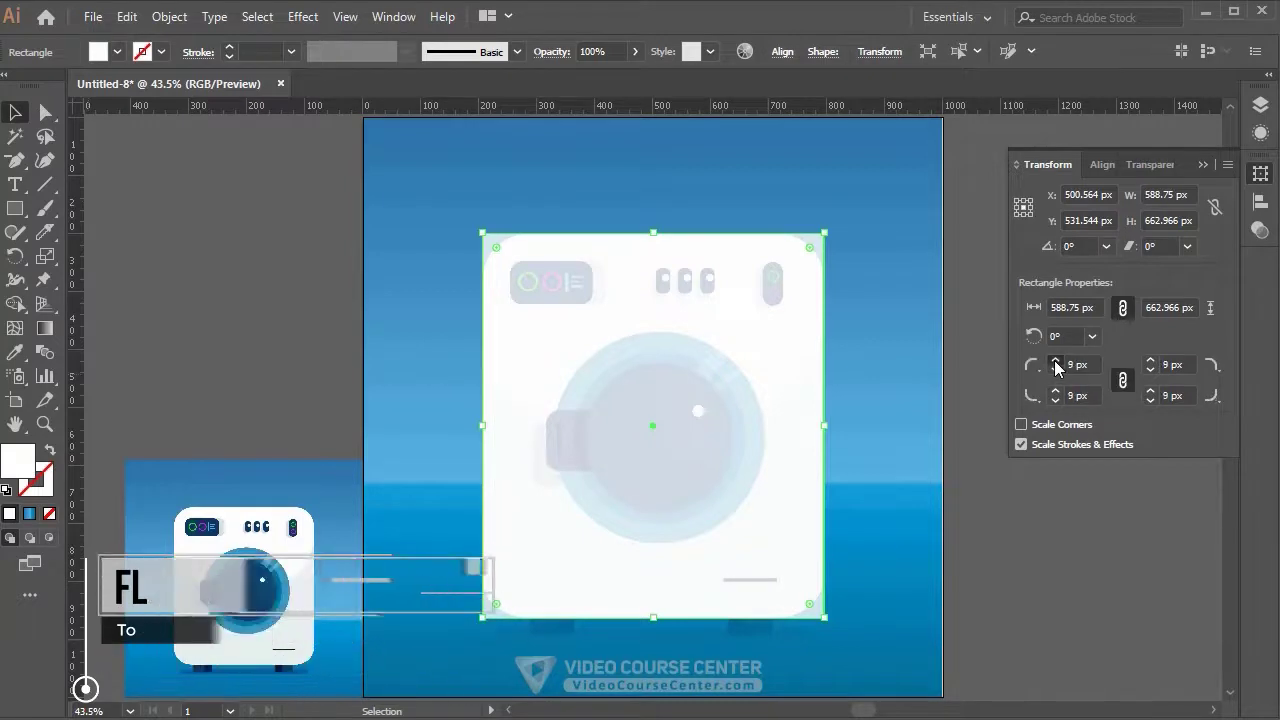
{"action": "left_click_drag", "start_coordinate": [1055, 364], "coordinate": [1055, 364]}
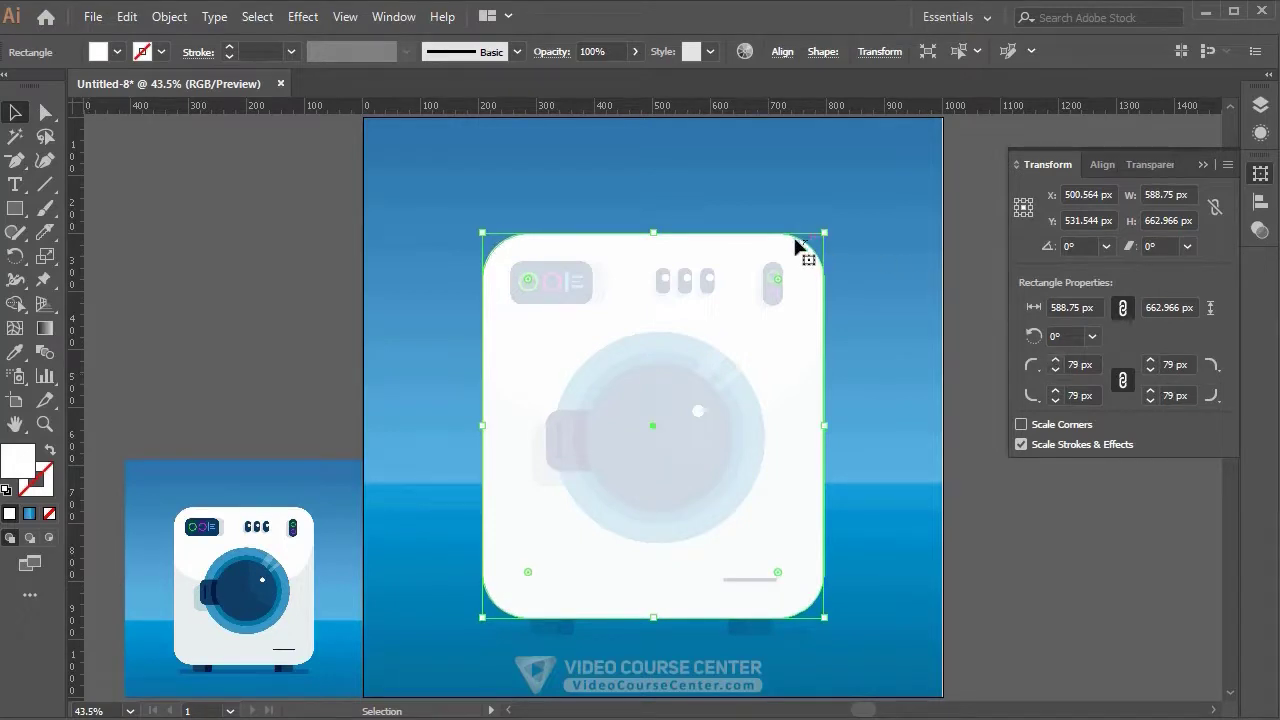
{"action": "left_click", "coordinate": [883, 260]}
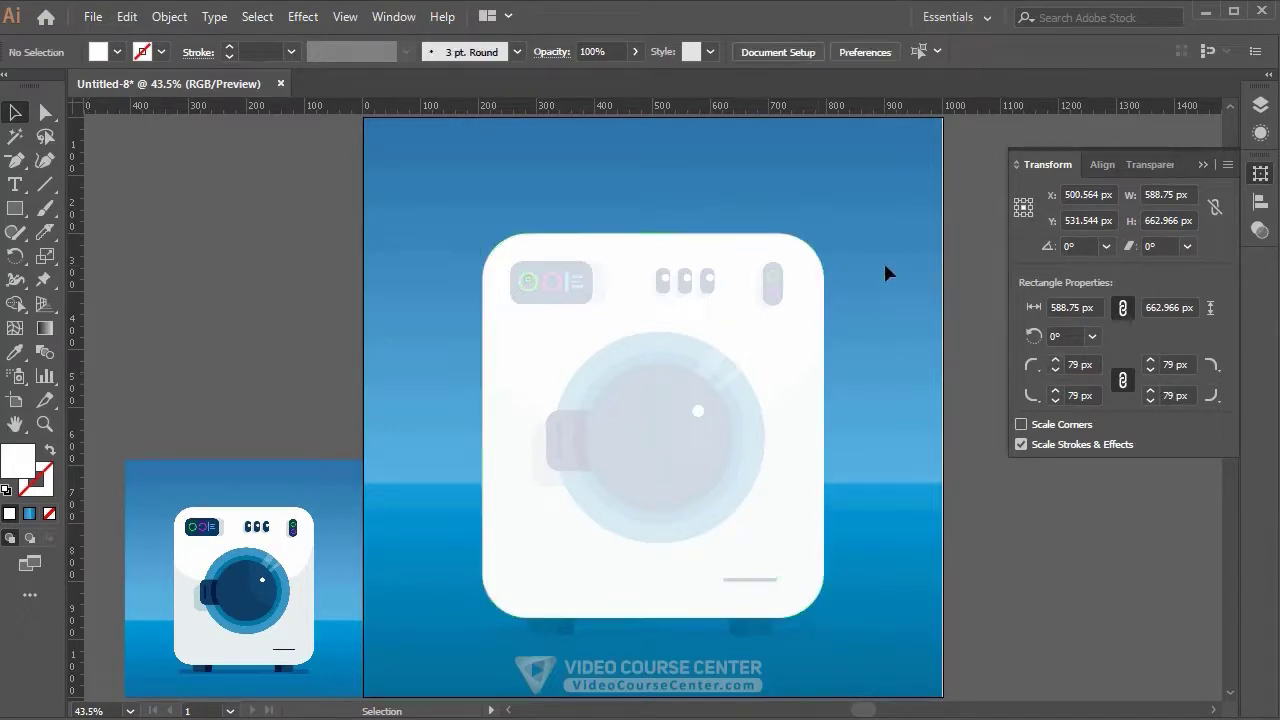
{"action": "left_click", "coordinate": [1205, 165]}
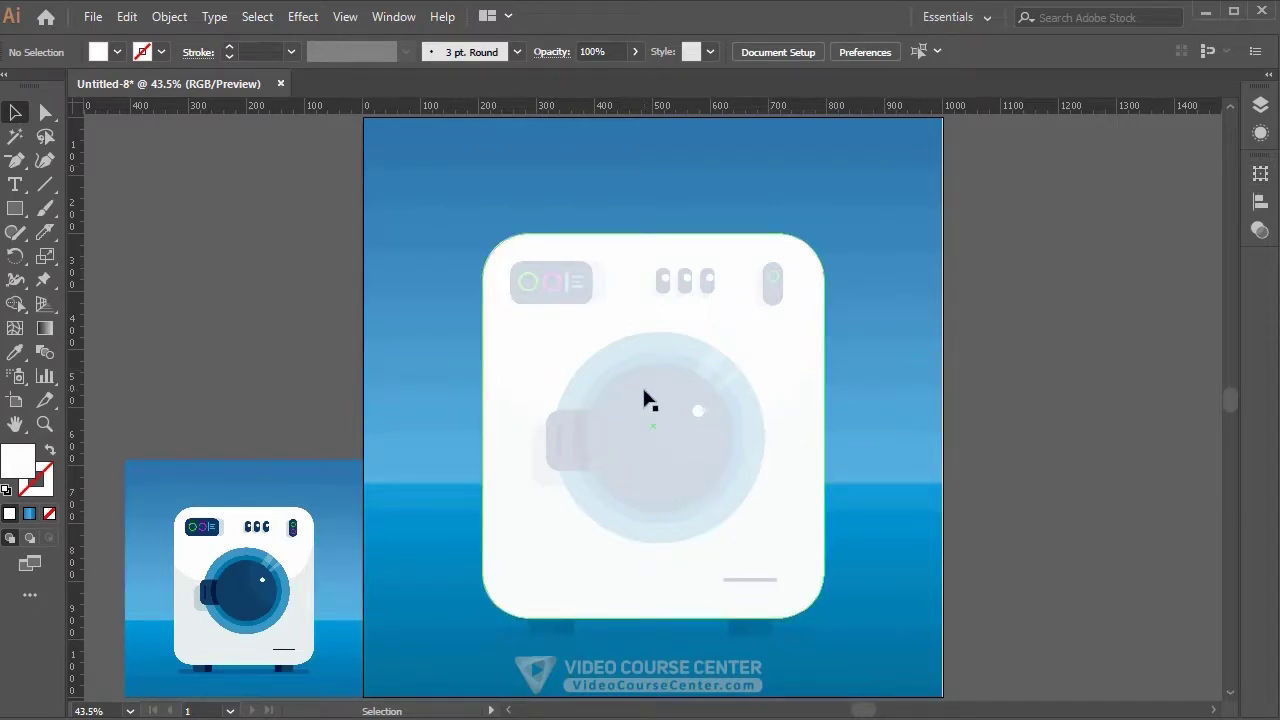
Draw a white circle about 255 px across, outward from its centre, over the door glass in the reference.
{"action": "left_click", "coordinate": [15, 212]}
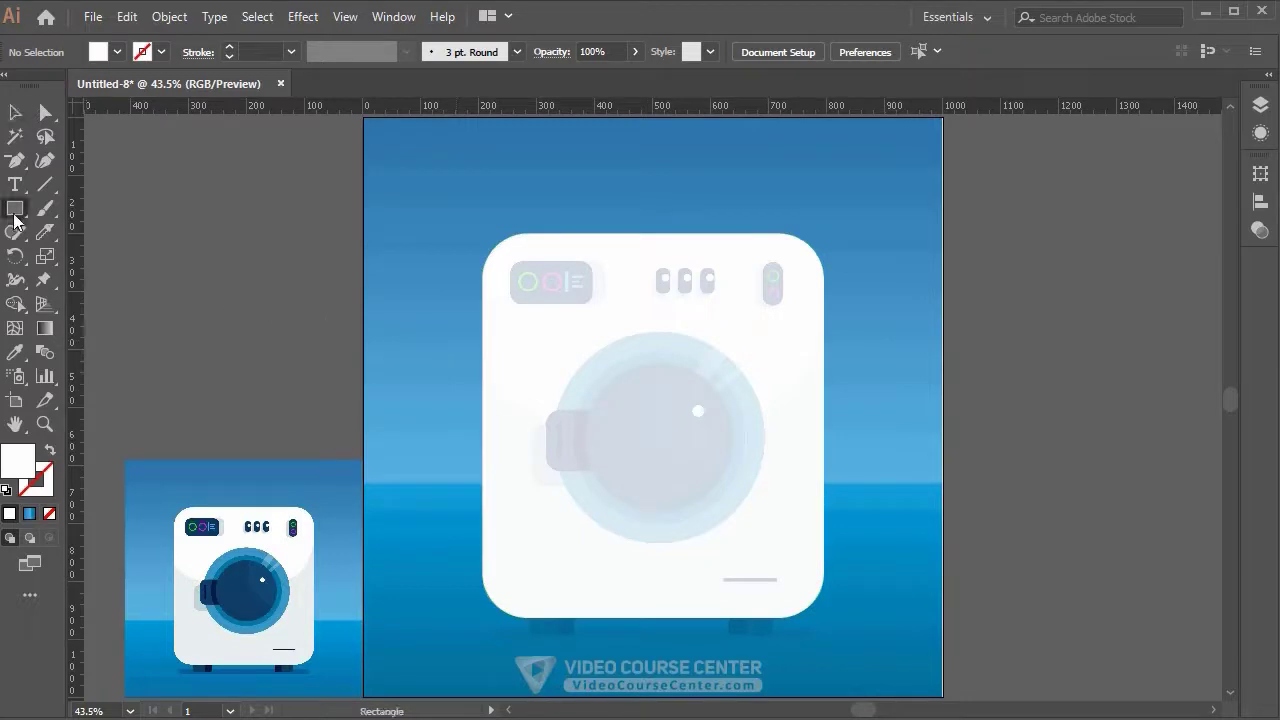
{"action": "left_click_drag", "start_coordinate": [15, 218], "coordinate": [114, 262]}
{"action": "left_click_drag", "start_coordinate": [655, 437], "coordinate": [727, 511]}
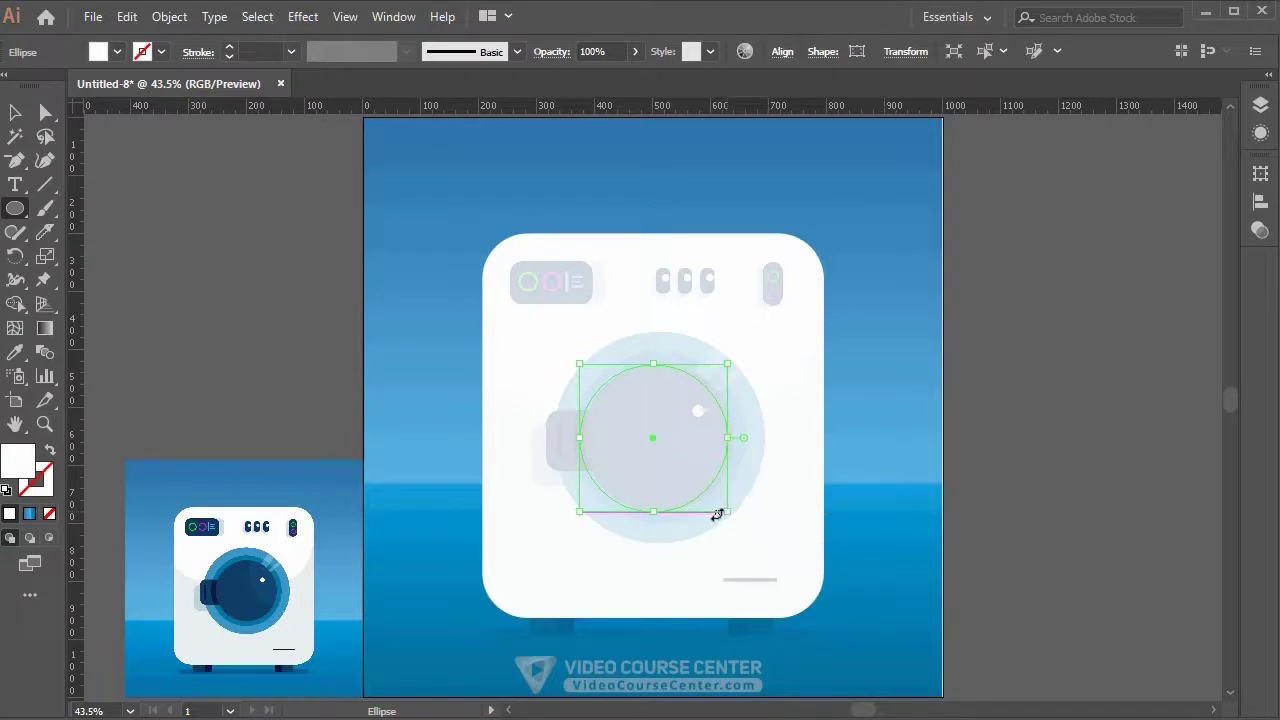
Nudge the white circle horizontally until its outline lines up with the reference's inner door glass.
{"action": "key", "text": "ctrl+plus"}
{"action": "key", "text": "ctrl+plus"}
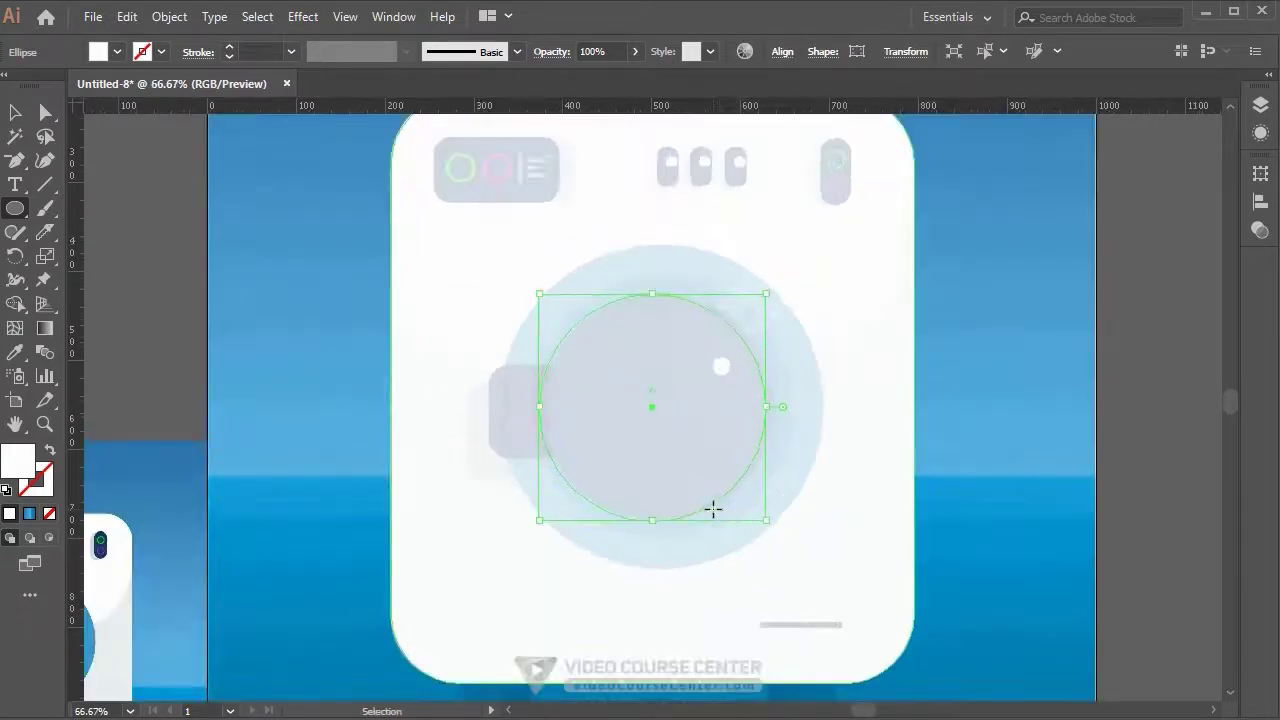
{"action": "key", "text": "ctrl+plus"}
{"action": "key", "text": "space"}
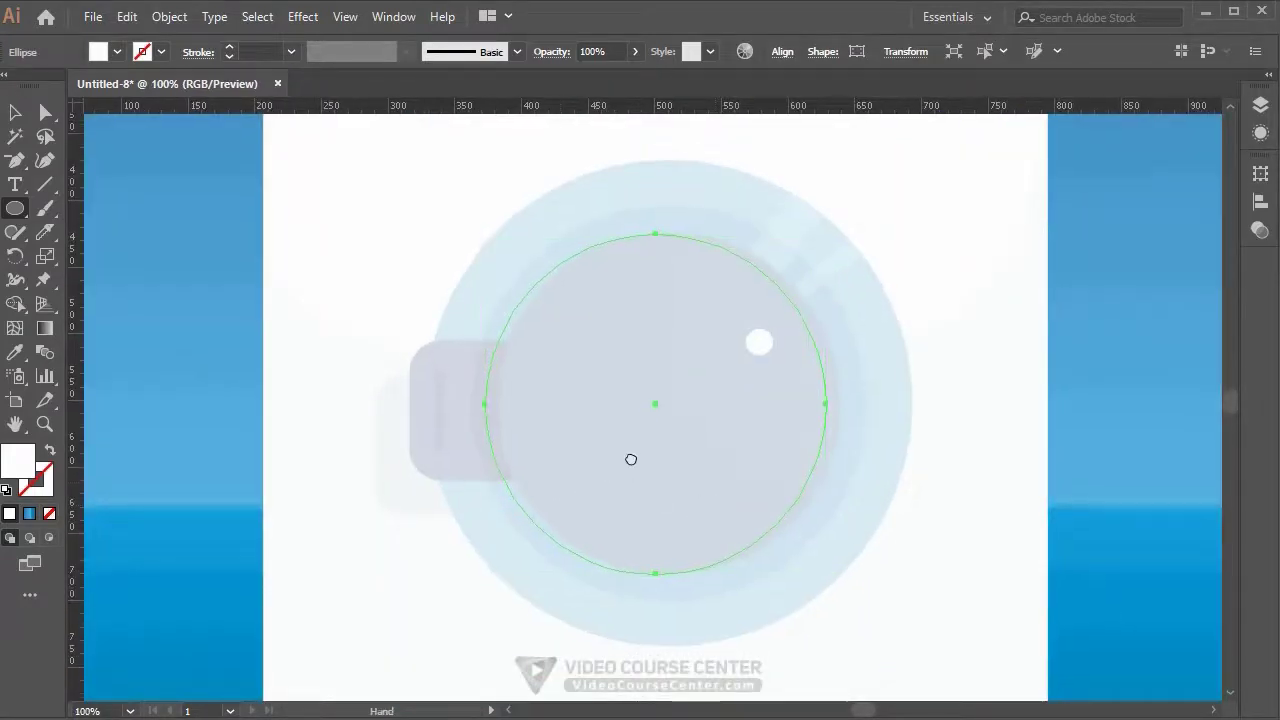
{"action": "left_click_drag", "start_coordinate": [631, 457], "coordinate": [706, 446]}
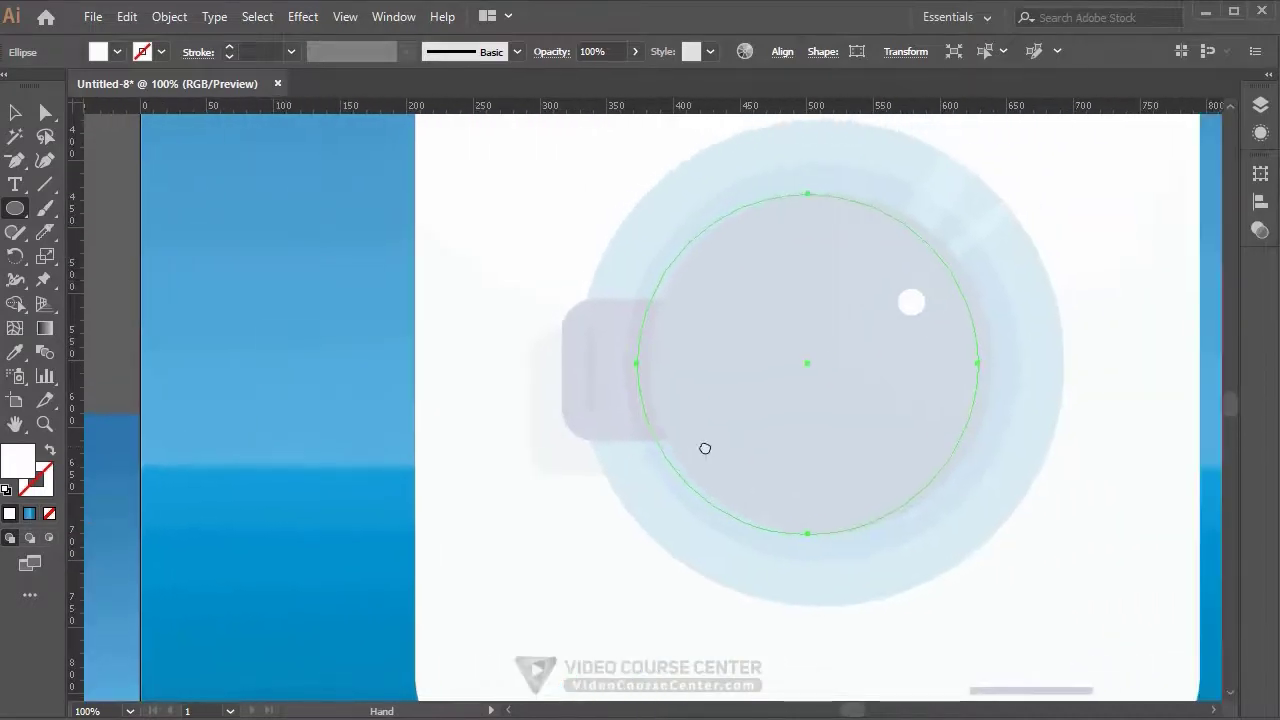
{"action": "key", "text": "Right"}
{"action": "key", "text": "Right"}
{"action": "key", "text": "Right"}
{"action": "key", "text": "Right"}
{"action": "key", "text": "Right"}
{"action": "key", "text": "Right"}
{"action": "key", "text": "Right"}
{"action": "key", "text": "Right"}
{"action": "key", "text": "Right"}
{"action": "key", "text": "Right"}
{"action": "key", "text": "Right"}
{"action": "key", "text": "Right"}
{"action": "key", "text": "Right"}
{"action": "key", "text": "Right"}
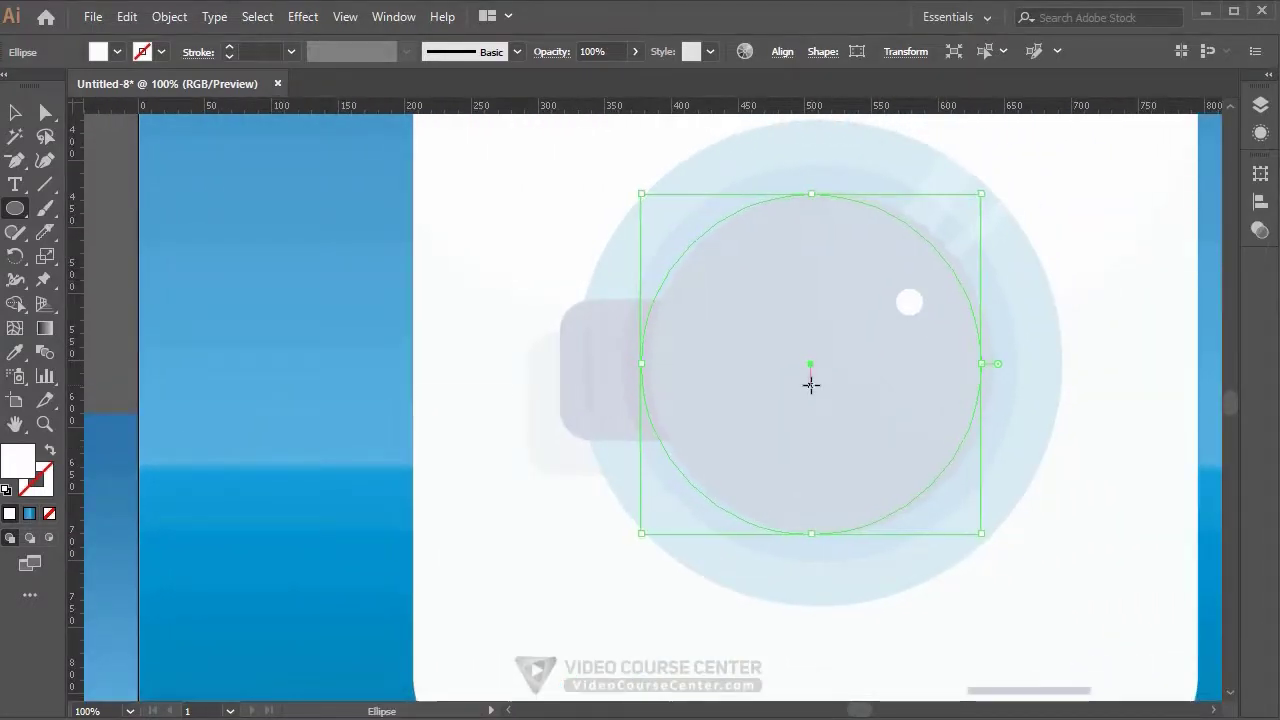
{"action": "key", "text": "Left"}
{"action": "key", "text": "Left"}
{"action": "key", "text": "Left"}
{"action": "key", "text": "Left"}
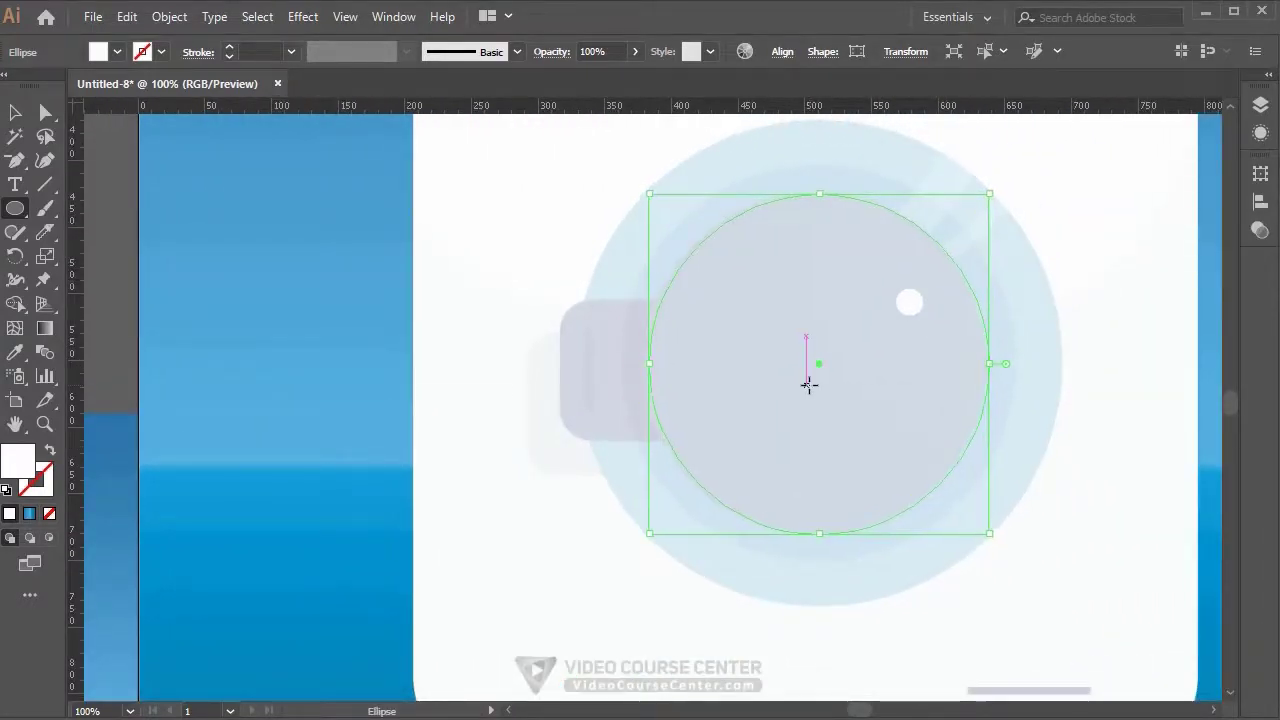
{"action": "key", "text": "Right"}
{"action": "key", "text": "ctrl+0"}
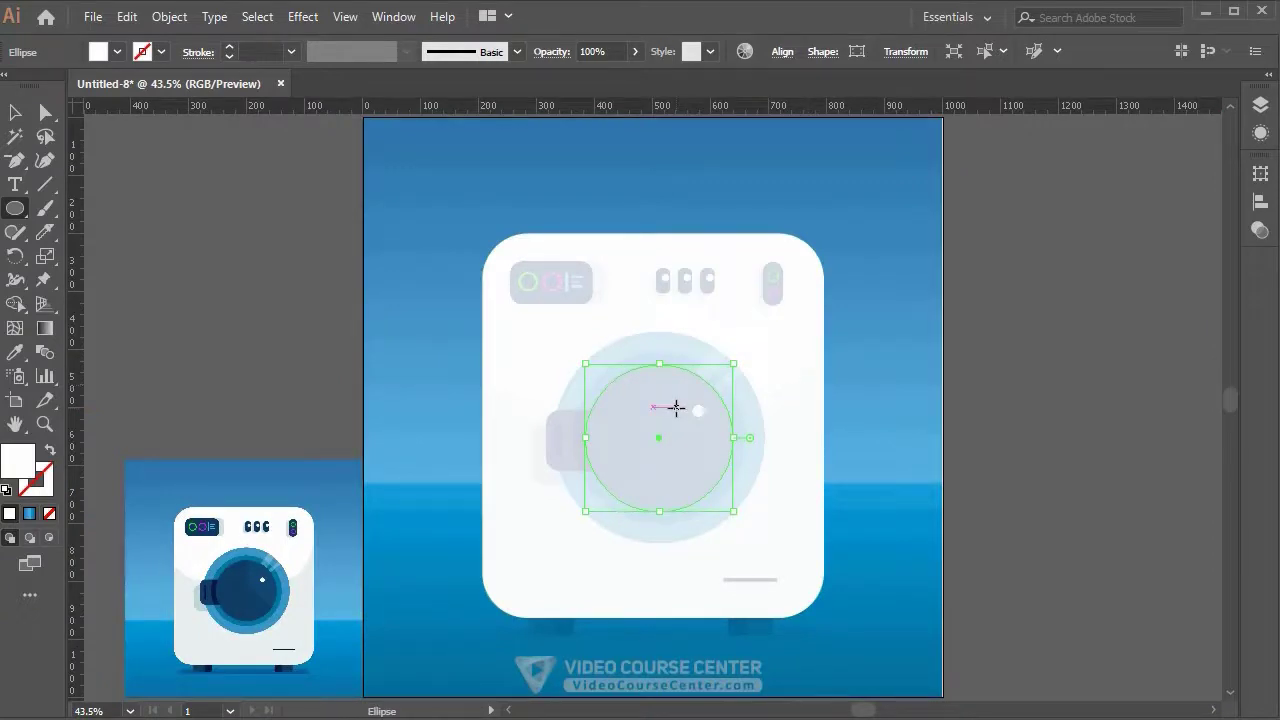
Fill the door glass circle with the dark navy sampled from the door glass in the small reference picture.
{"action": "key", "text": "i"}
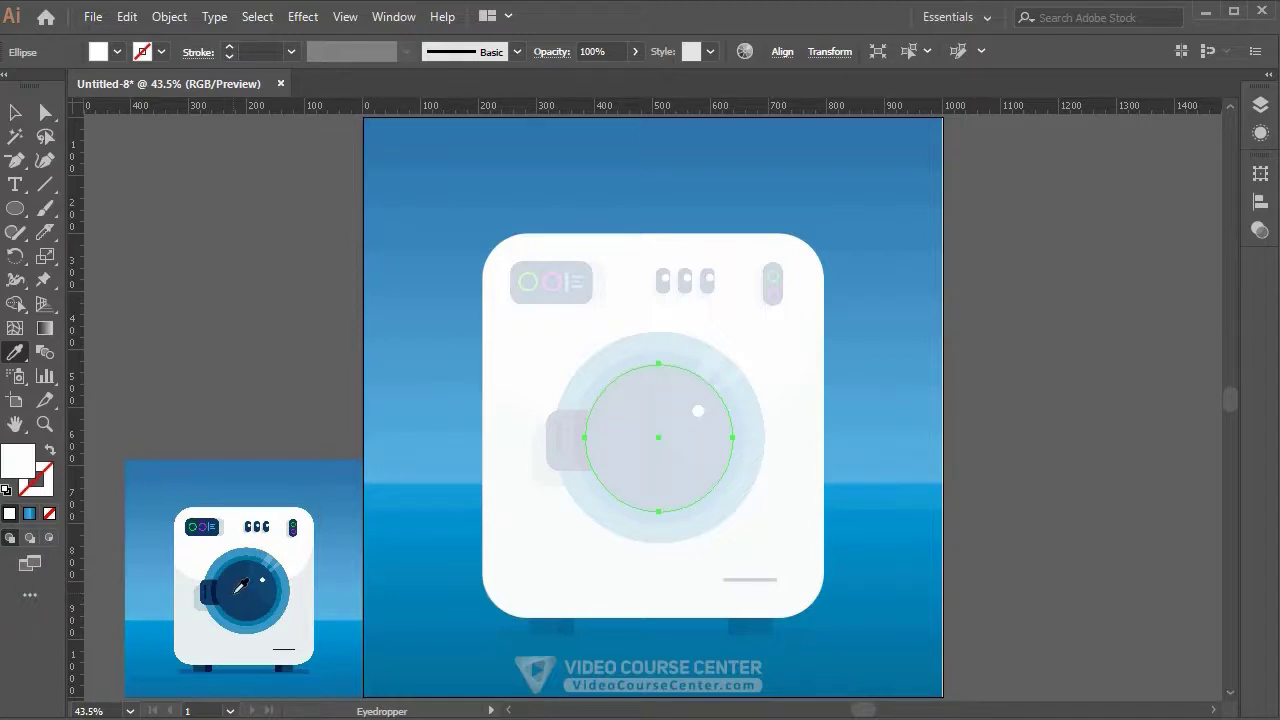
{"action": "left_click", "coordinate": [240, 585]}
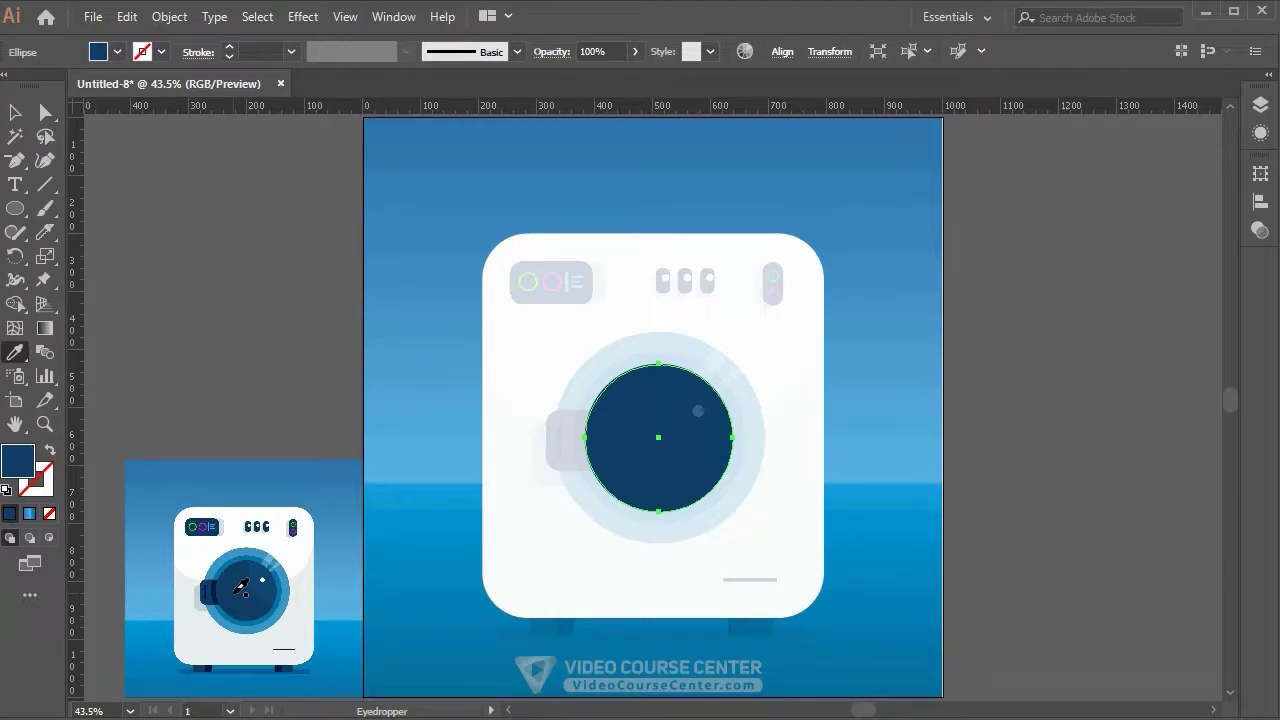
{"action": "key", "text": "v"}
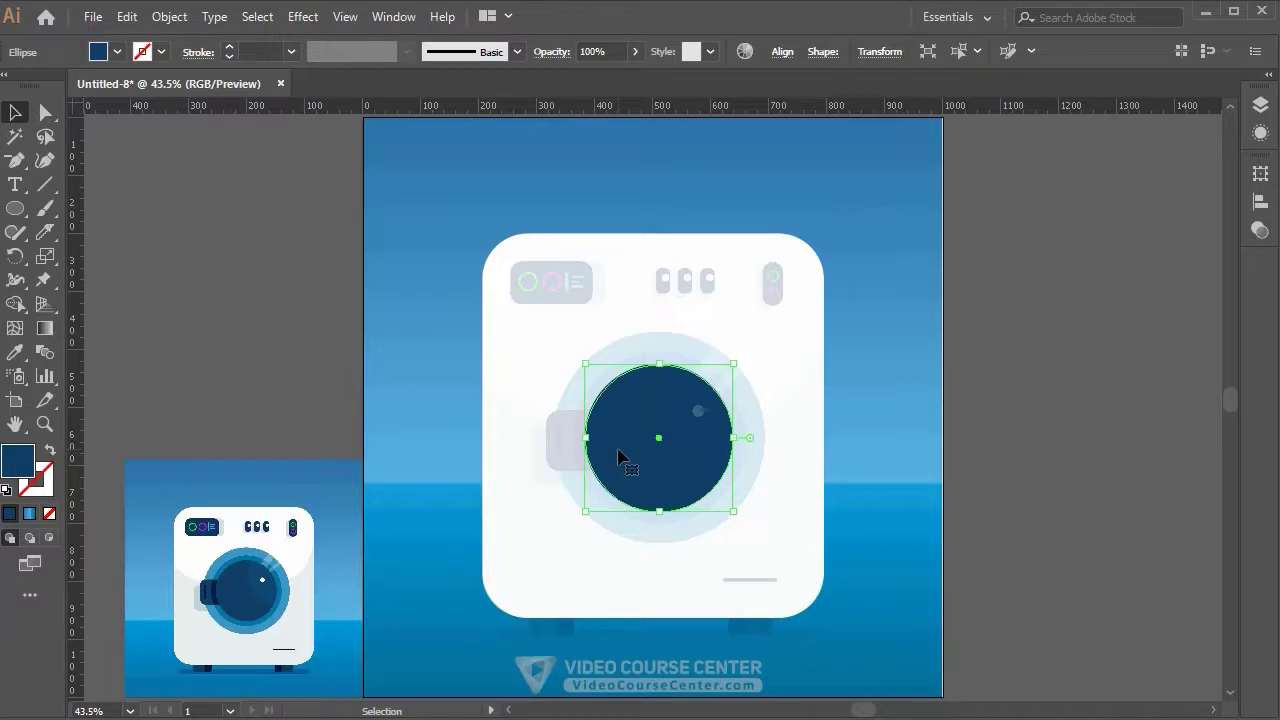
Duplicate the navy circle in place and enlarge the copy from its centre to about 293 px, matching the reference's inner ring.
{"action": "key", "text": "a"}
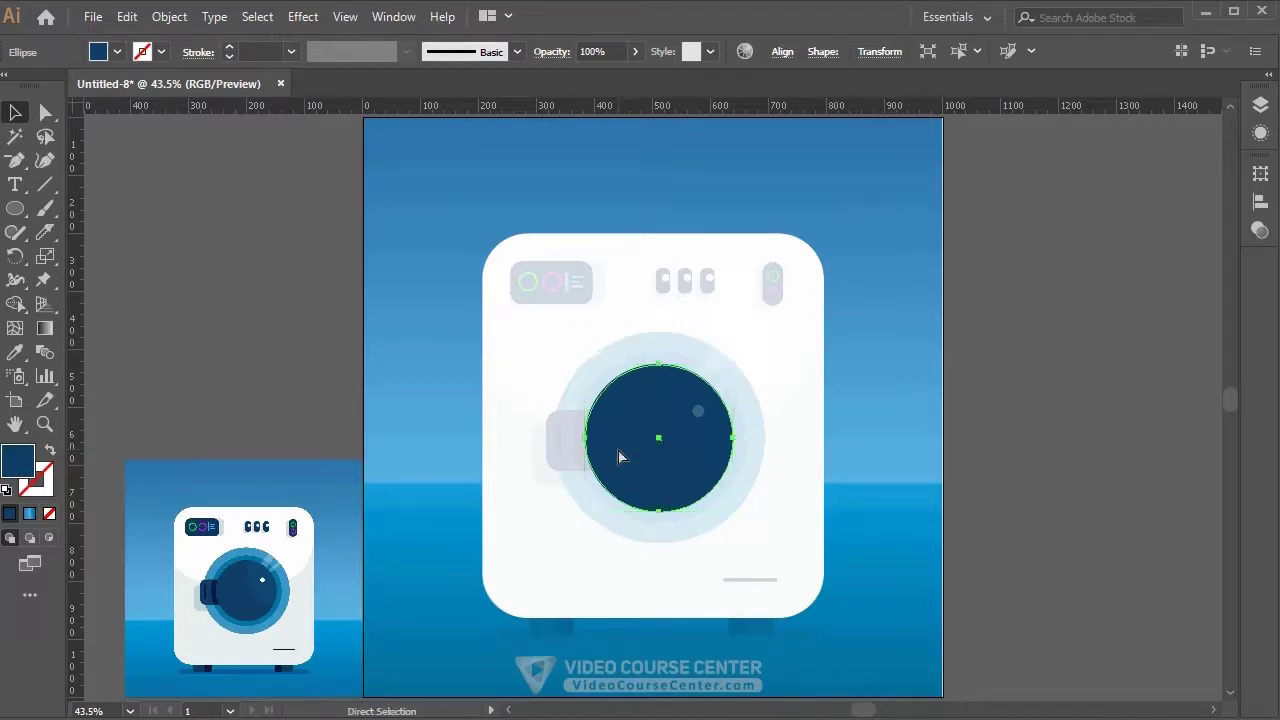
{"action": "key", "text": "v"}
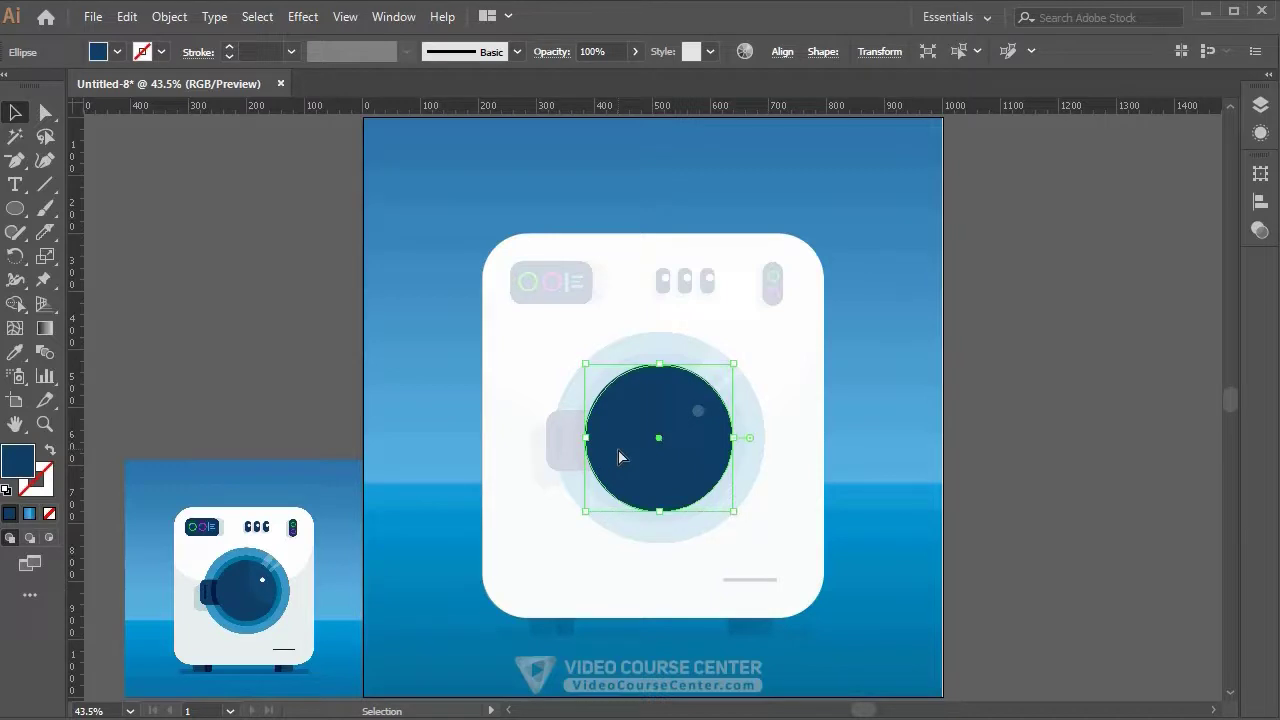
{"action": "left_click_drag", "start_coordinate": [733, 510], "coordinate": [752, 524]}
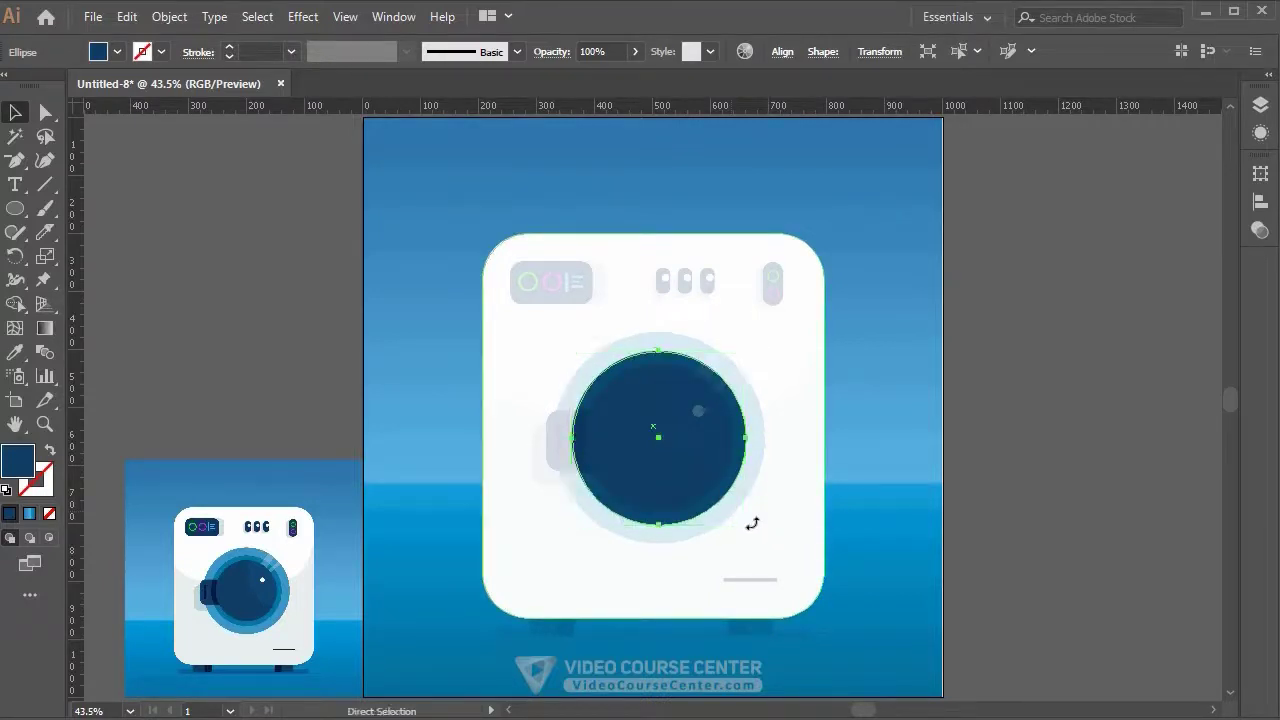
{"action": "key", "text": "ctrl+1"}
{"action": "mouse_move", "coordinate": [851, 606]}
{"action": "left_mouse_down"}
{"action": "mouse_move", "coordinate": [837, 594]}
{"action": "mouse_move", "coordinate": [850, 604]}
{"action": "left_mouse_up"}
Expand the Design layer's contents and fill the enlarged circle with the medium blue sampled from the small reference's inner door ring.
{"action": "left_click", "coordinate": [1260, 106]}
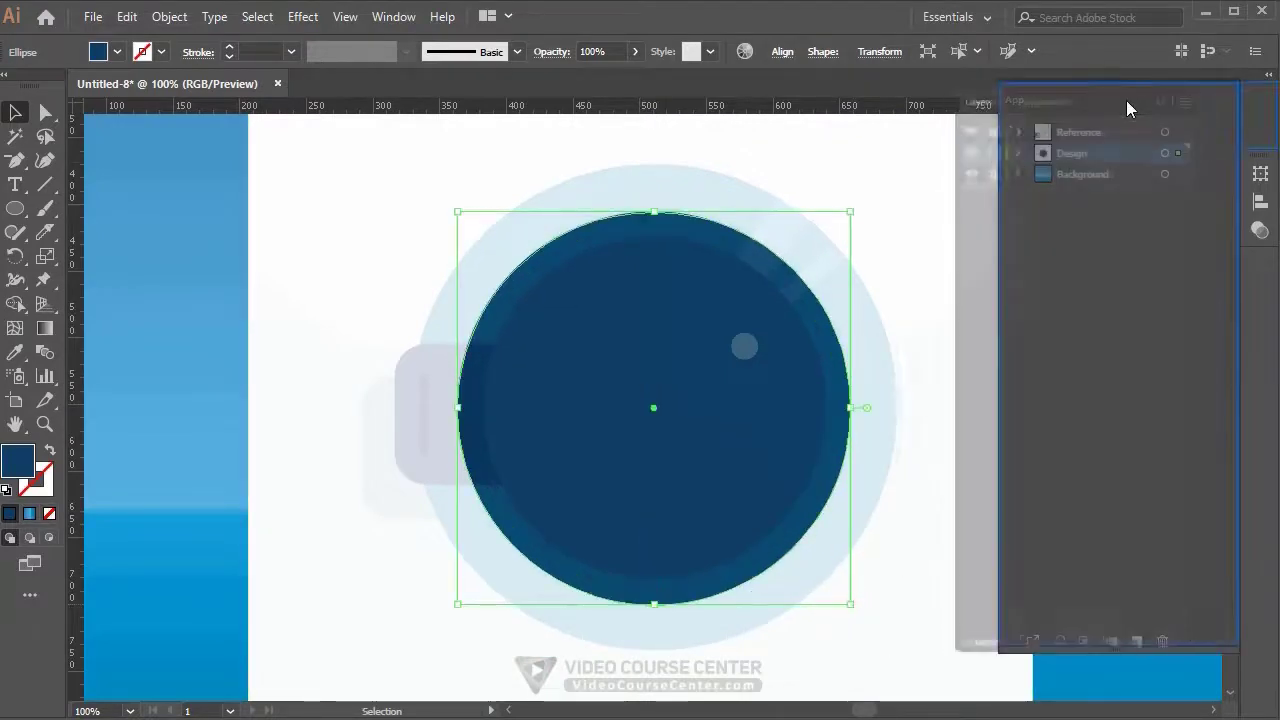
{"action": "left_click", "coordinate": [1062, 147]}
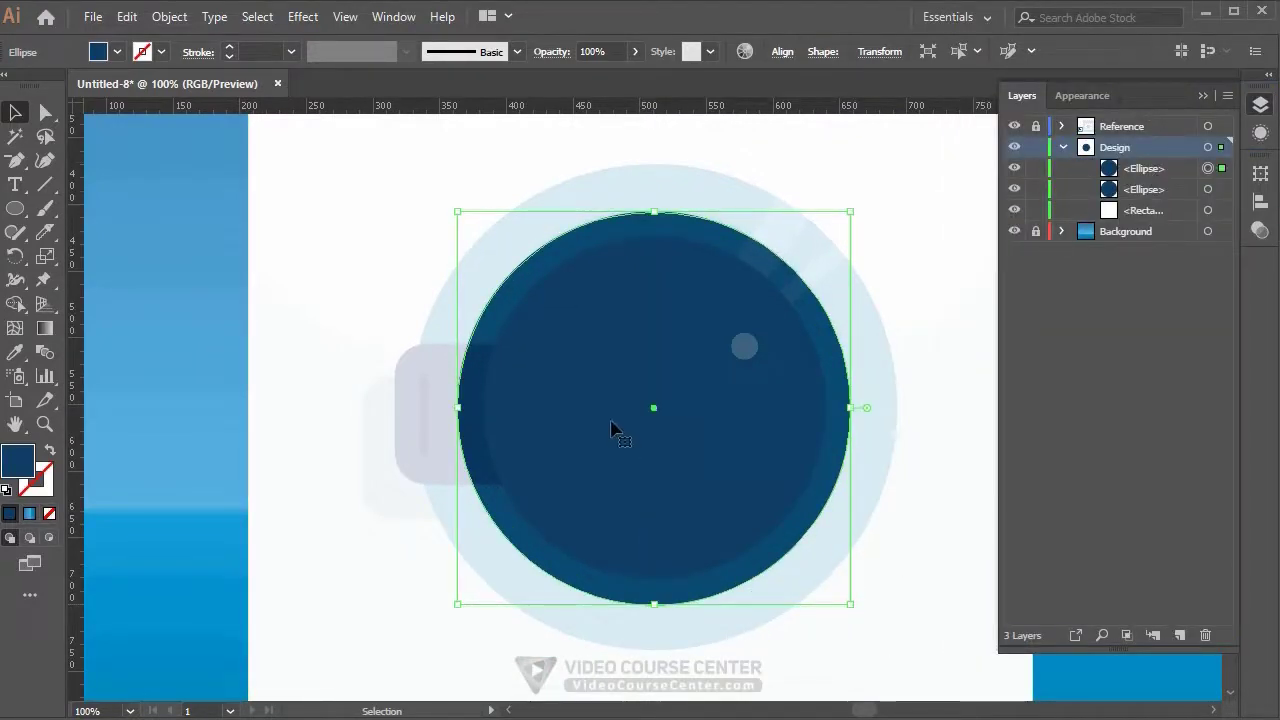
{"action": "key", "text": "ctrl+minus"}
{"action": "left_click_drag", "start_coordinate": [434, 410], "coordinate": [625, 342]}
{"action": "key", "text": "i"}
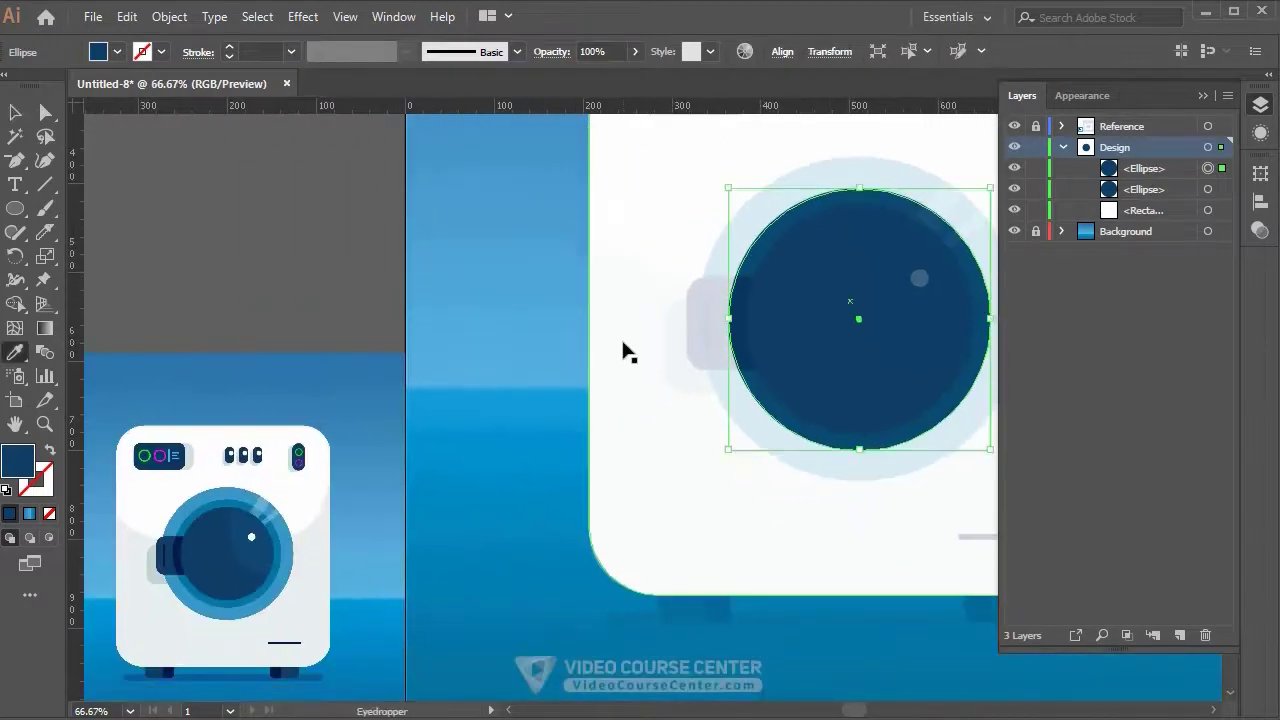
{"action": "left_click", "coordinate": [216, 498]}
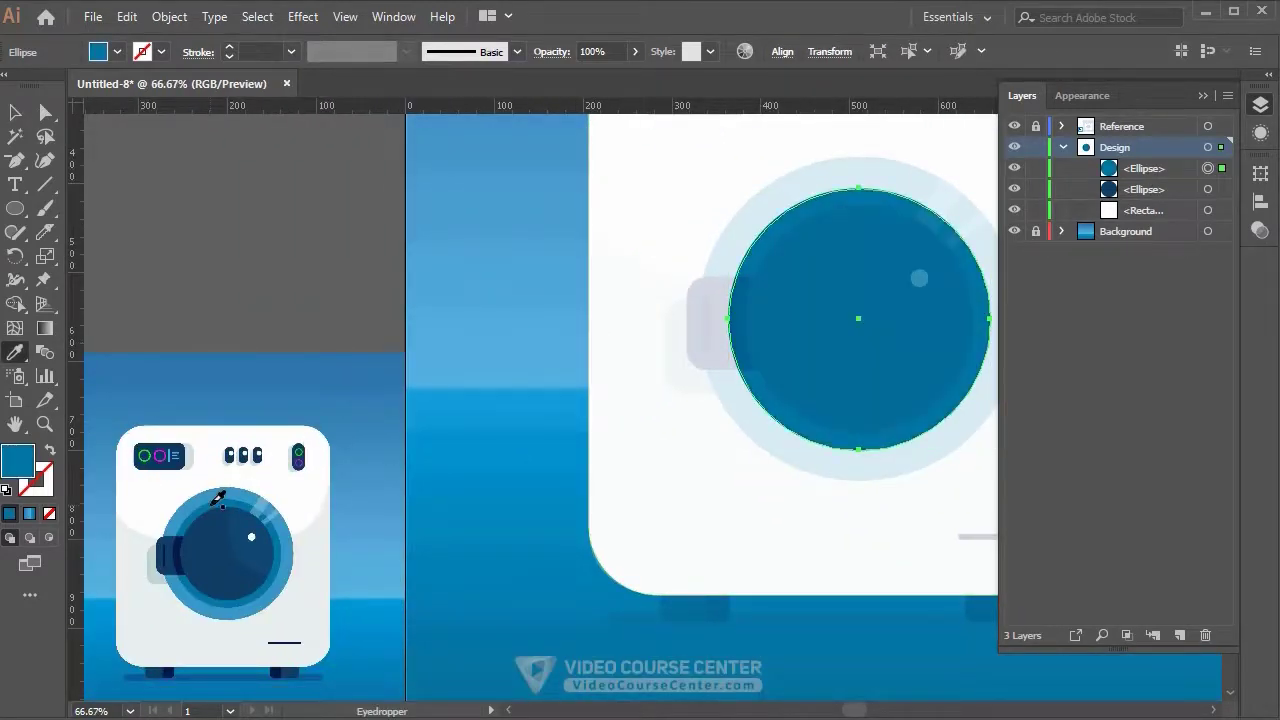
{"action": "key", "text": "v"}
Move the medium blue circle below the navy door glass circle in the Design layer's stacking order.
{"action": "left_click", "coordinate": [1170, 172]}
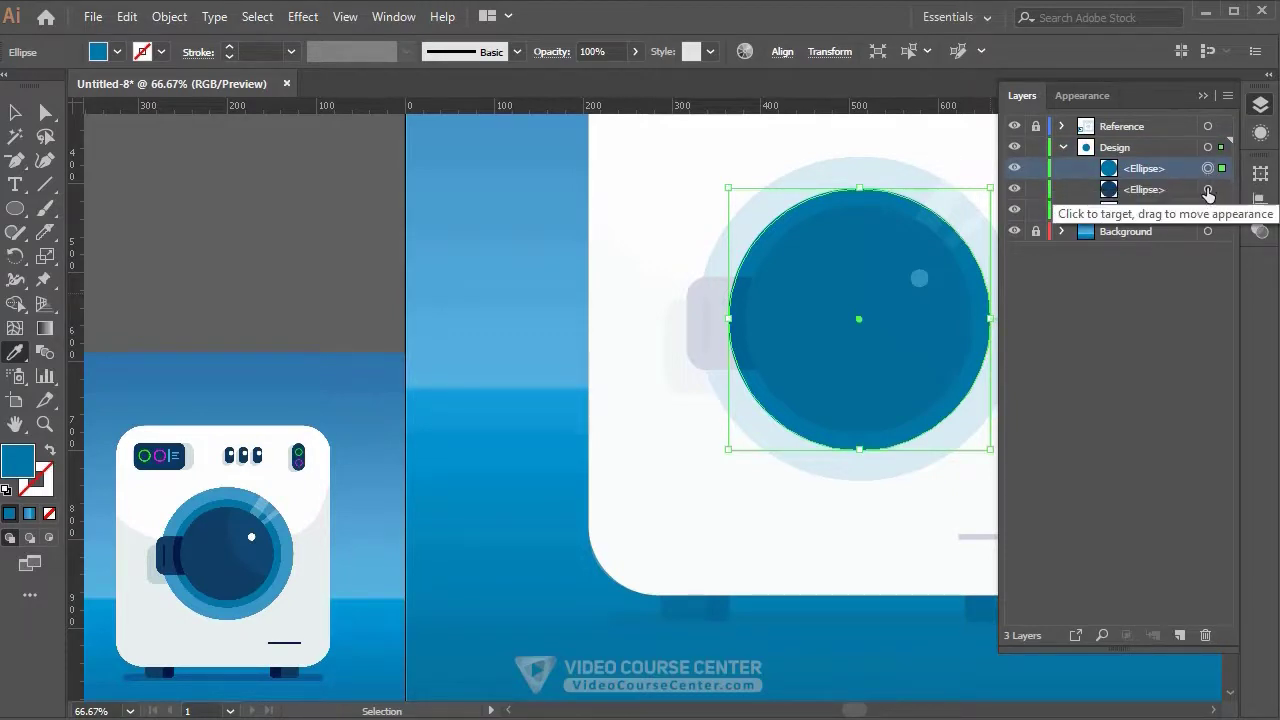
{"action": "left_click", "coordinate": [1209, 189]}
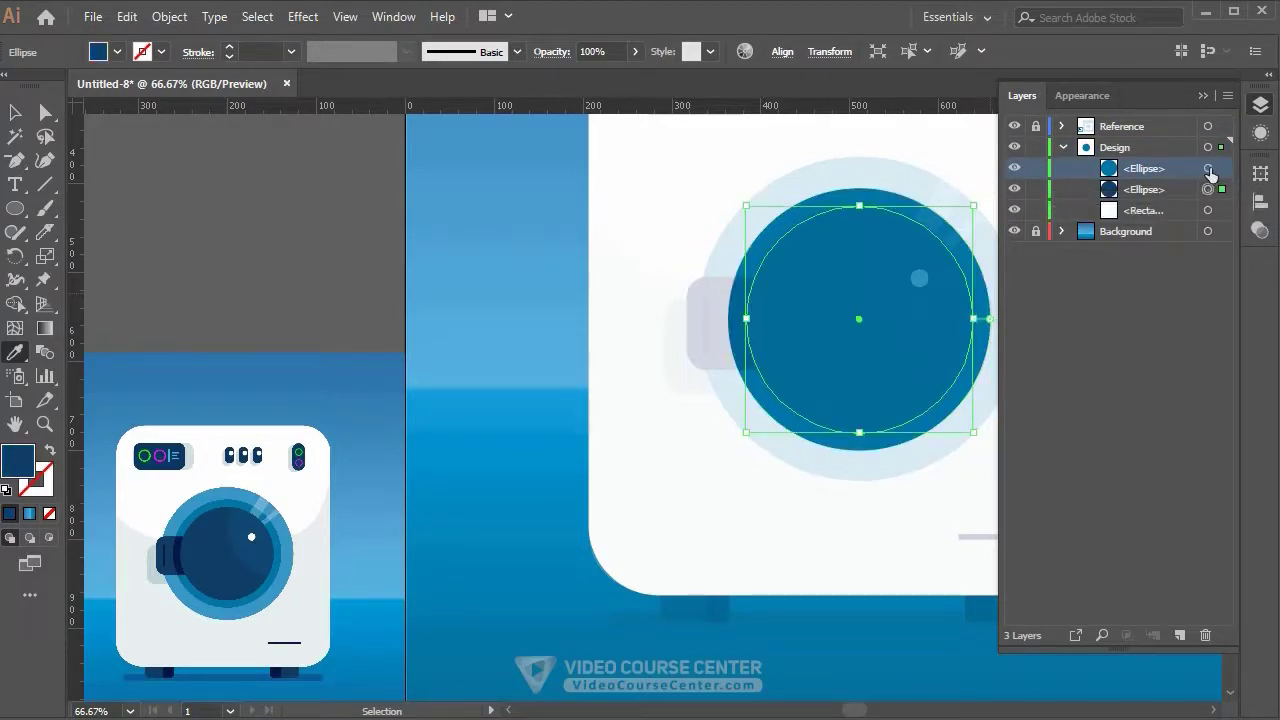
{"action": "left_click", "coordinate": [1209, 169]}
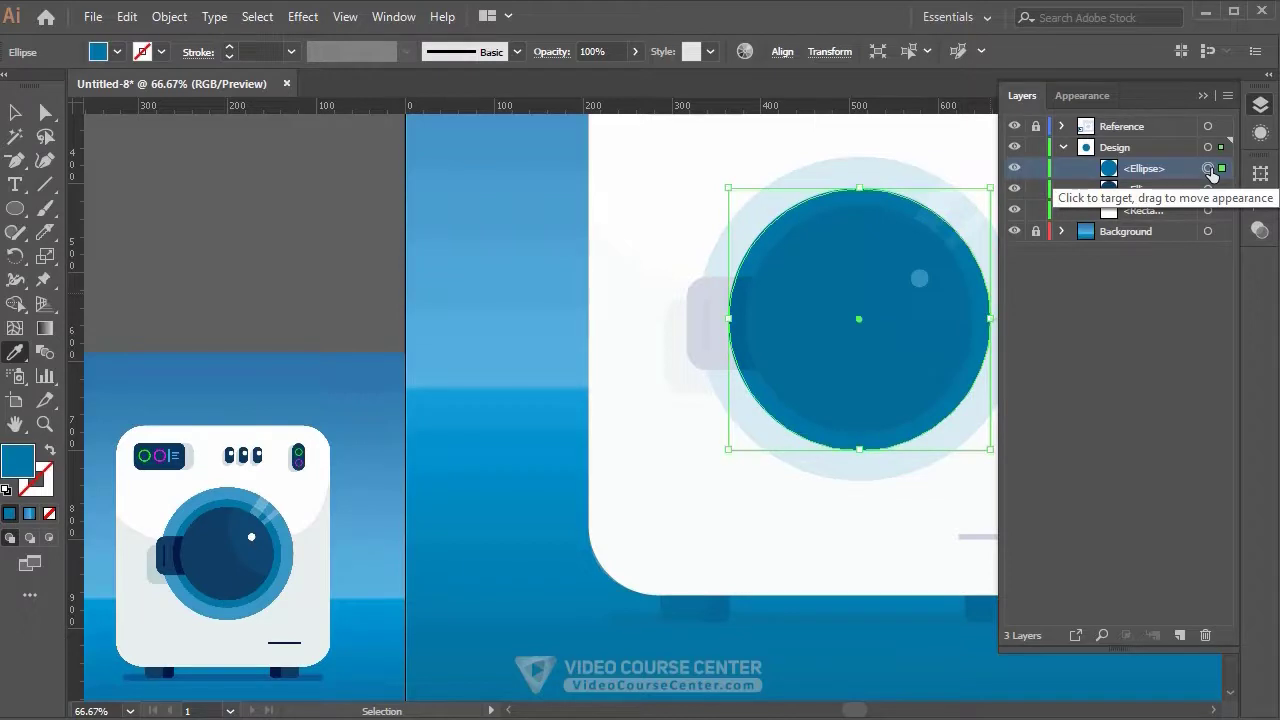
{"action": "left_click_drag", "start_coordinate": [1150, 176], "coordinate": [1147, 201]}
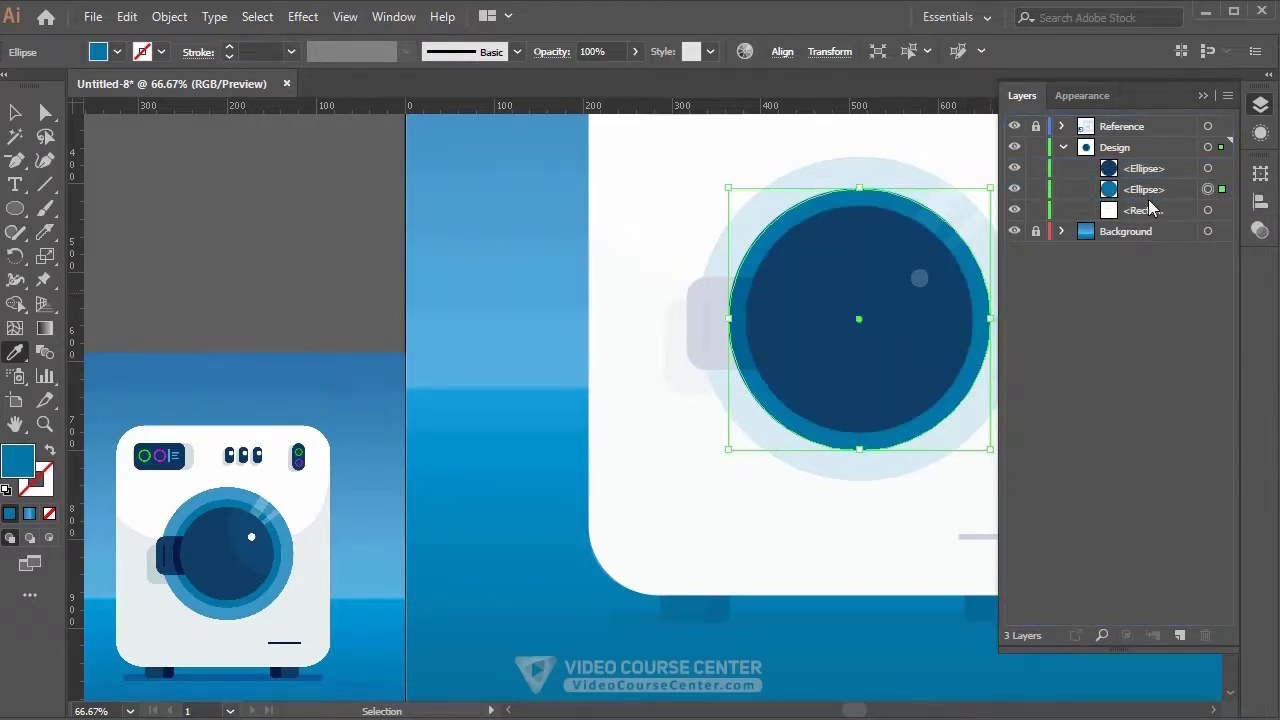
Duplicate the medium blue circle in place and enlarge the copy from its centre to about 363 px, matching the reference's outer door ring.
{"action": "key", "text": "i"}
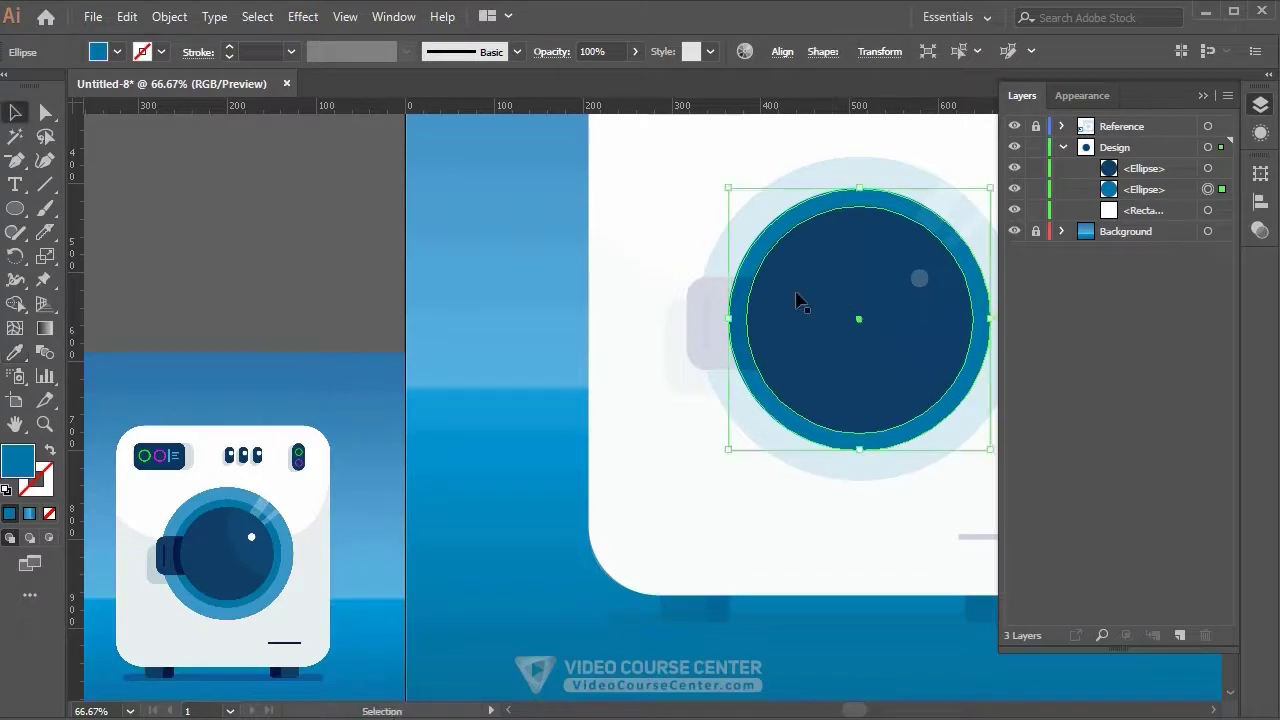
{"action": "scroll", "coordinate": [798, 286], "scroll_direction": "right", "scroll_amount": 5}
{"action": "key", "text": "v"}
{"action": "left_click", "coordinate": [1155, 196]}
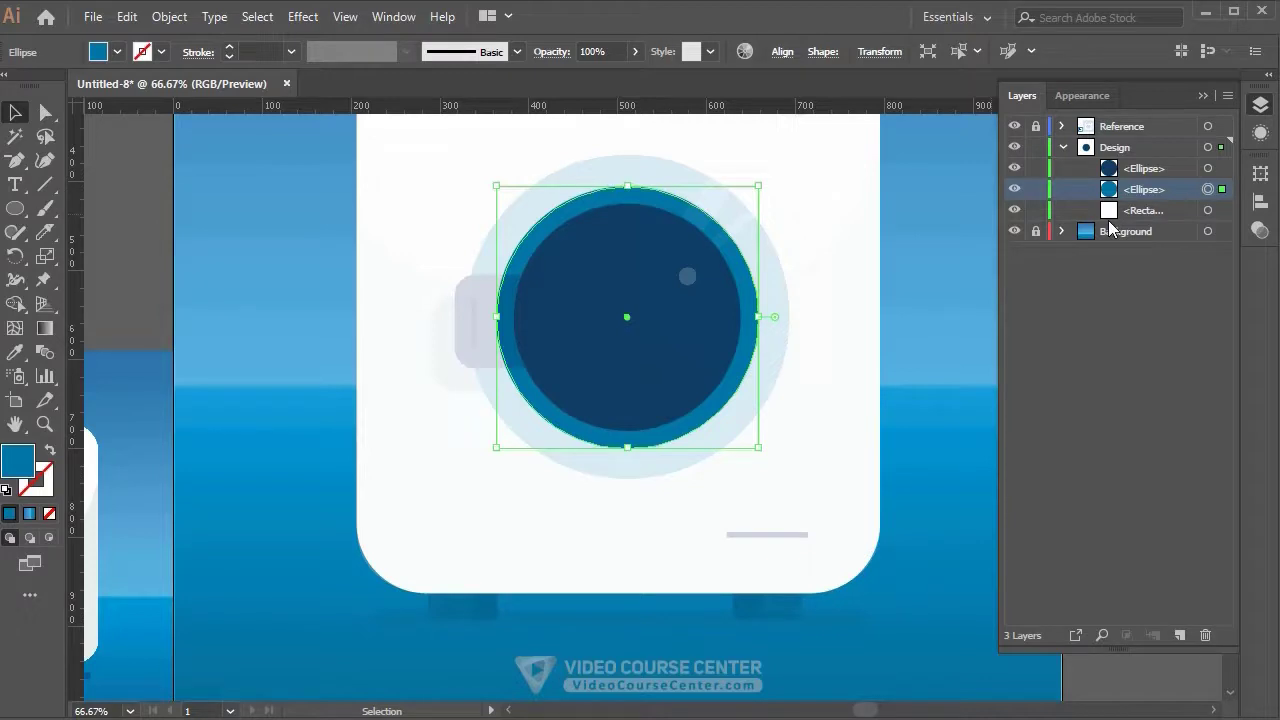
{"action": "key", "text": "ctrl+c"}
{"action": "key", "text": "ctrl+f"}
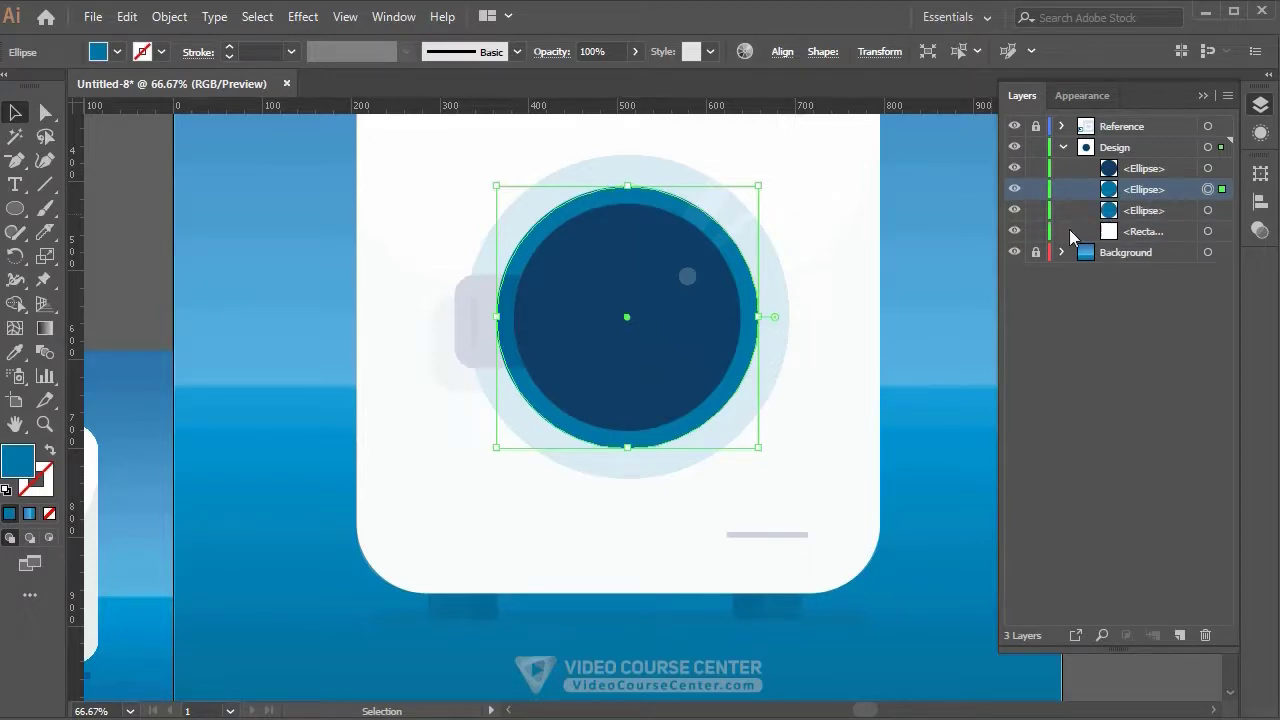
{"action": "left_click_drag", "start_coordinate": [758, 447], "coordinate": [792, 480]}
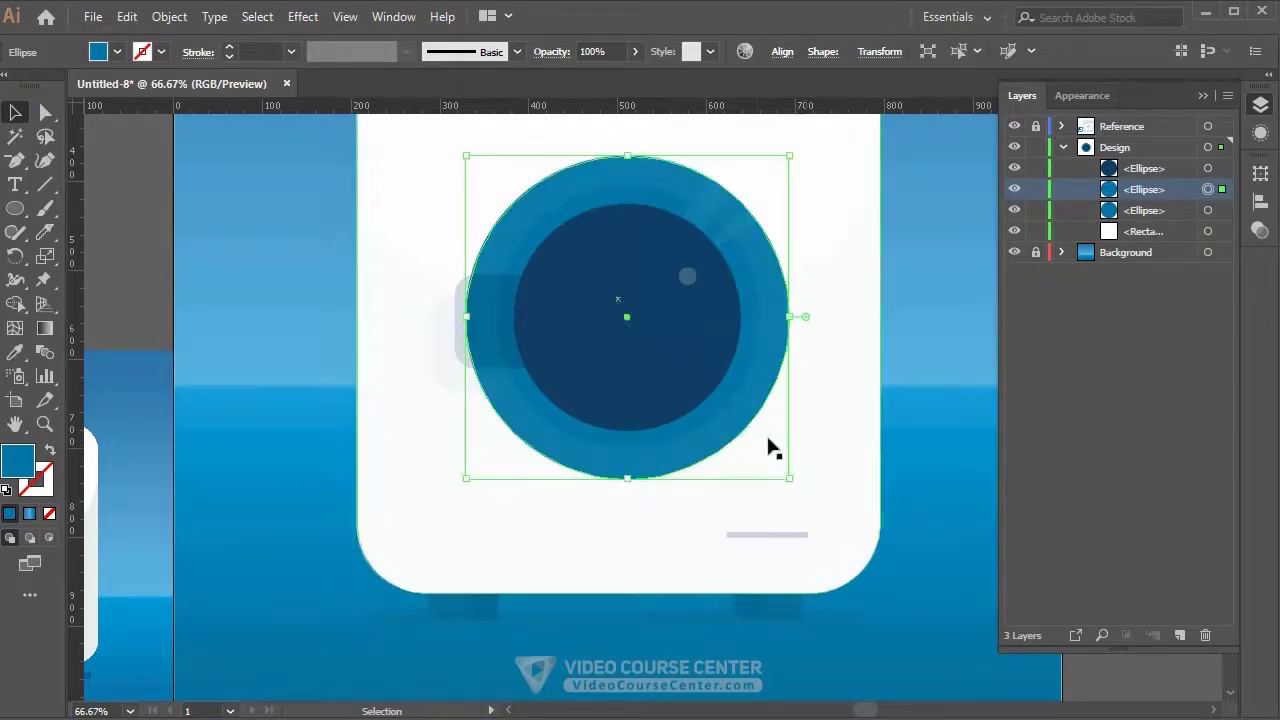
Fill the largest circle with the lighter blue sampled from the outer door ring in the small reference picture.
{"action": "left_click_drag", "start_coordinate": [591, 434], "coordinate": [814, 417]}
{"action": "key", "text": "i"}
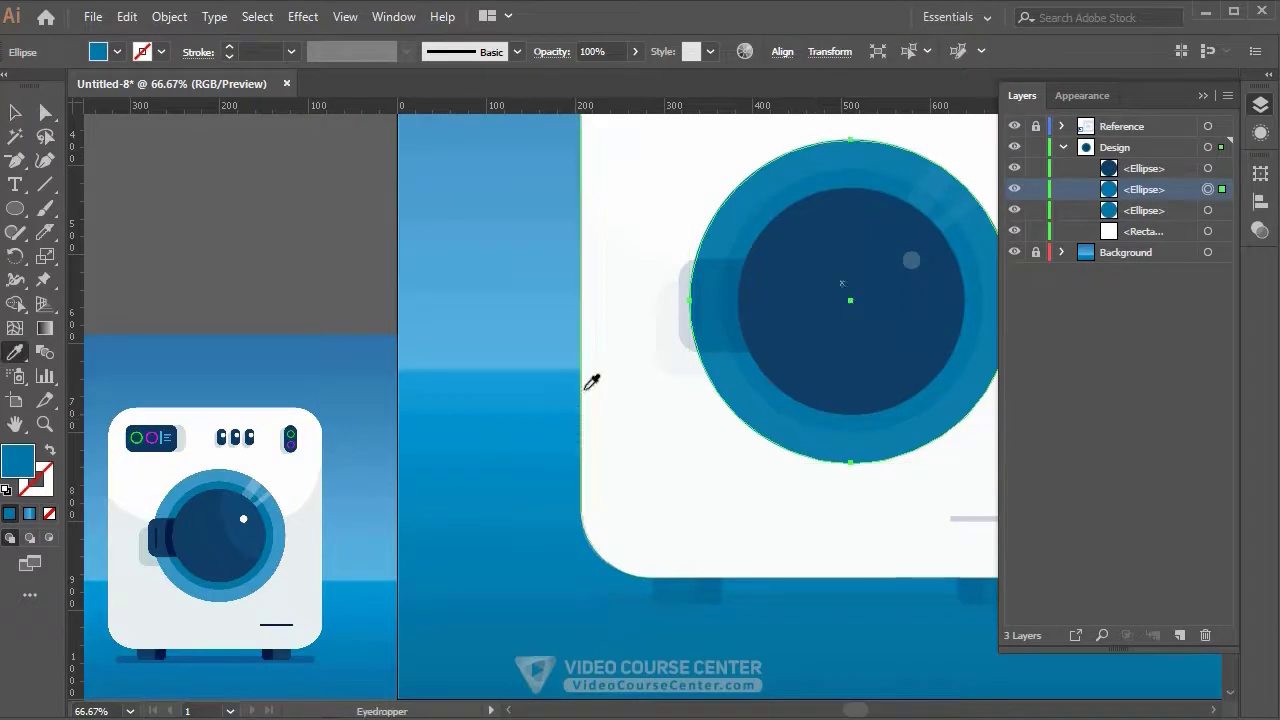
{"action": "left_click", "coordinate": [197, 480]}
{"action": "key", "text": "v"}
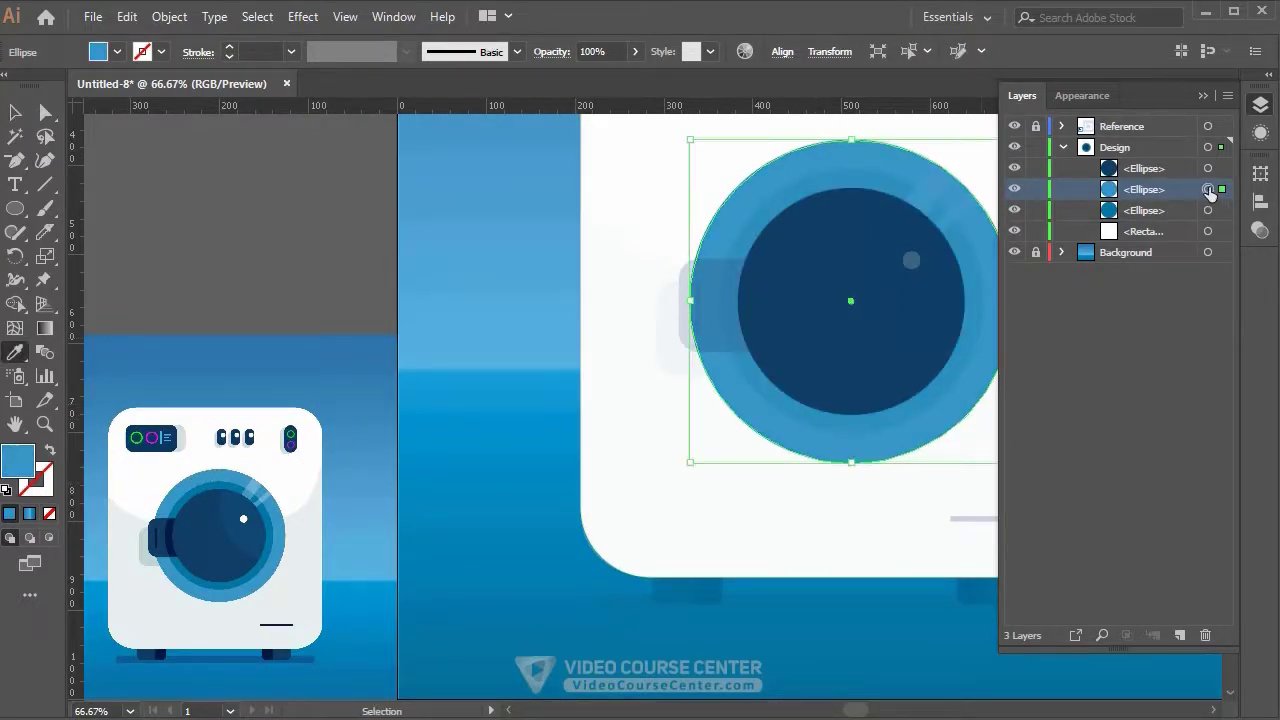
Move the light blue outer ring circle below the medium blue circle in the Design layer's stacking order and deselect it.
{"action": "left_click_drag", "start_coordinate": [1165, 191], "coordinate": [1160, 218]}
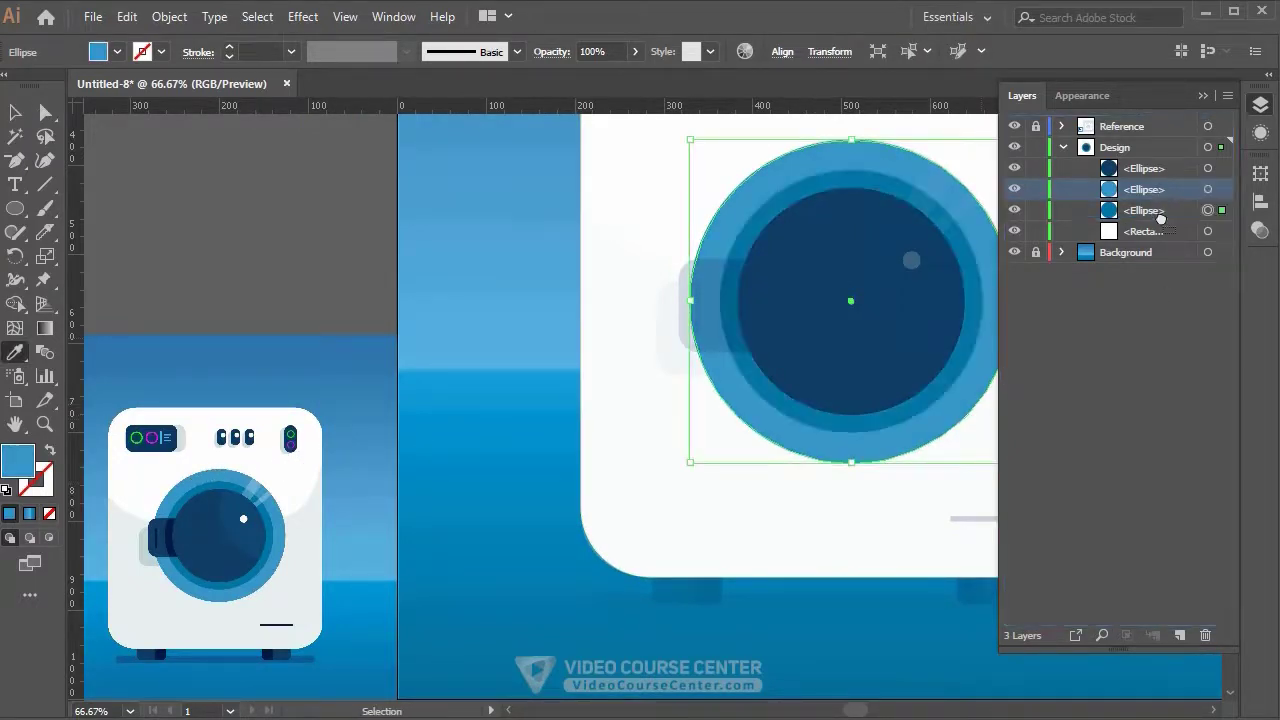
{"action": "key", "text": "i"}
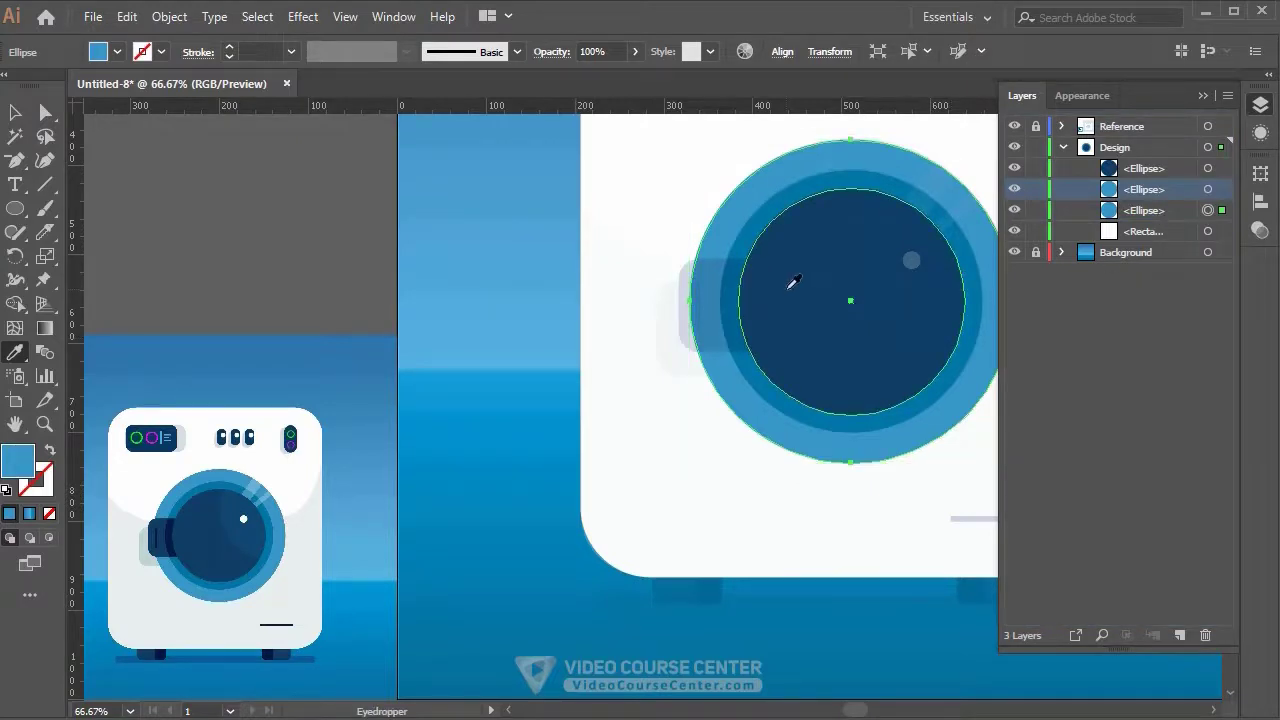
{"action": "key", "text": "v"}
{"action": "scroll", "coordinate": [785, 300], "scroll_direction": "right", "scroll_amount": 5}
{"action": "left_click", "coordinate": [909, 264]}
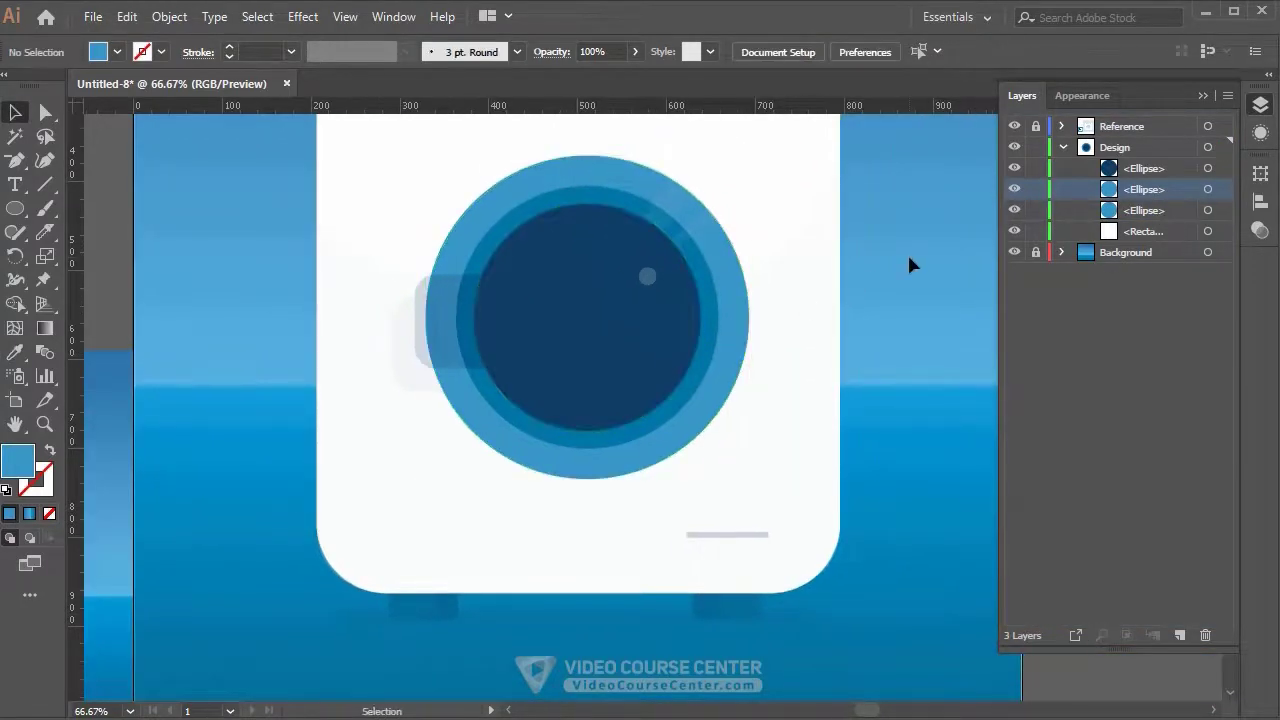
{"action": "scroll", "coordinate": [880, 265], "scroll_direction": "left", "scroll_amount": 3}
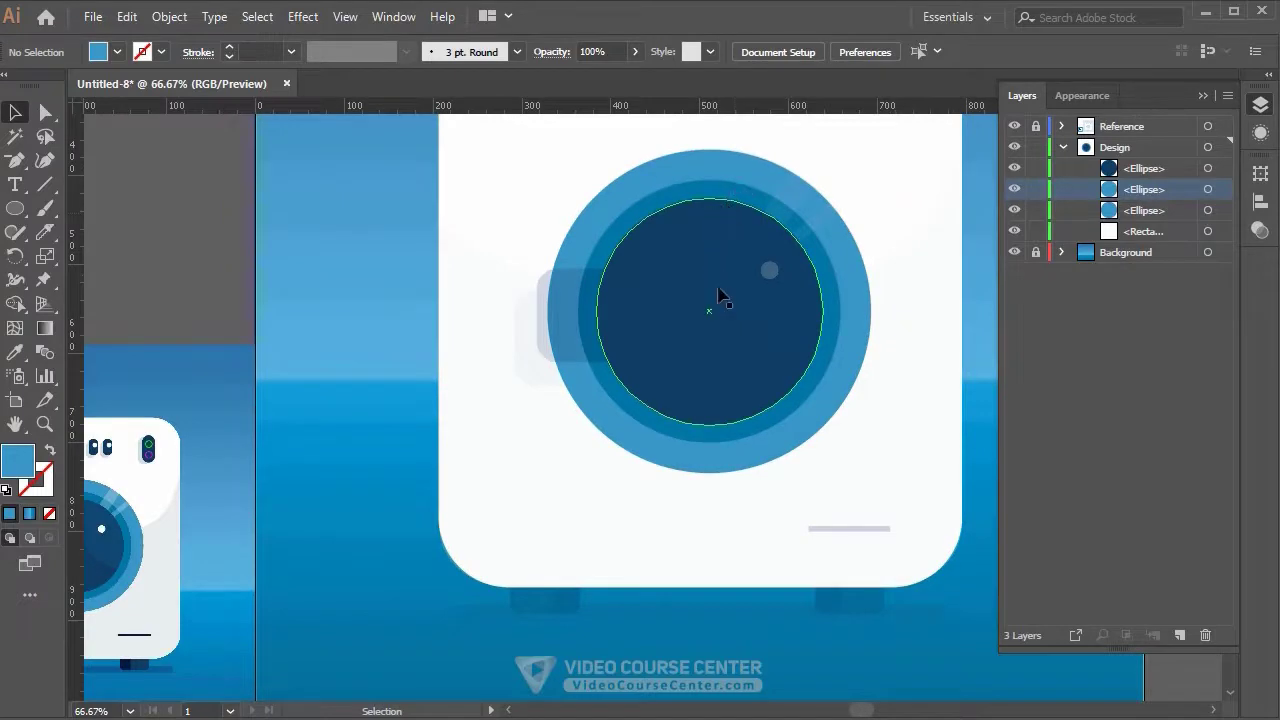
Duplicate the navy door glass circle and place the copy overlapping its upper right, following the faded curved highlight in the reference.
{"action": "left_click", "coordinate": [641, 314]}
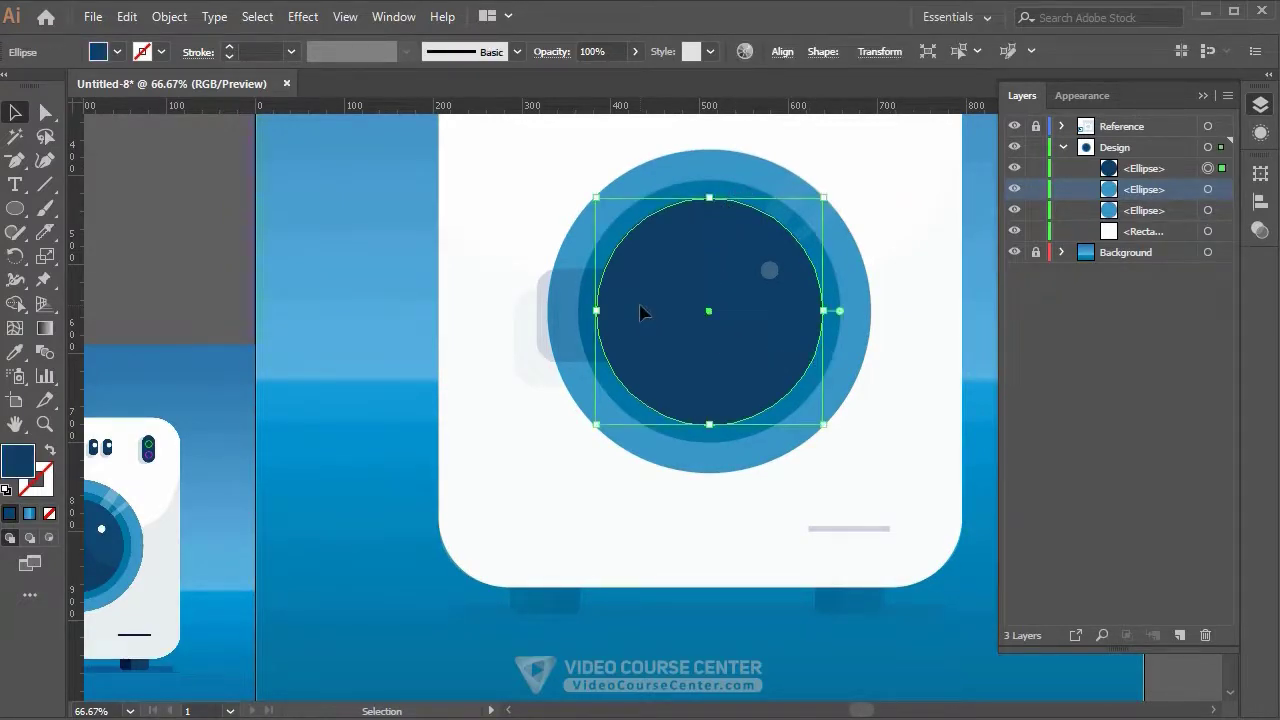
{"action": "key", "text": "a"}
{"action": "key", "text": "ctrl+c"}
{"action": "key", "text": "ctrl+v"}
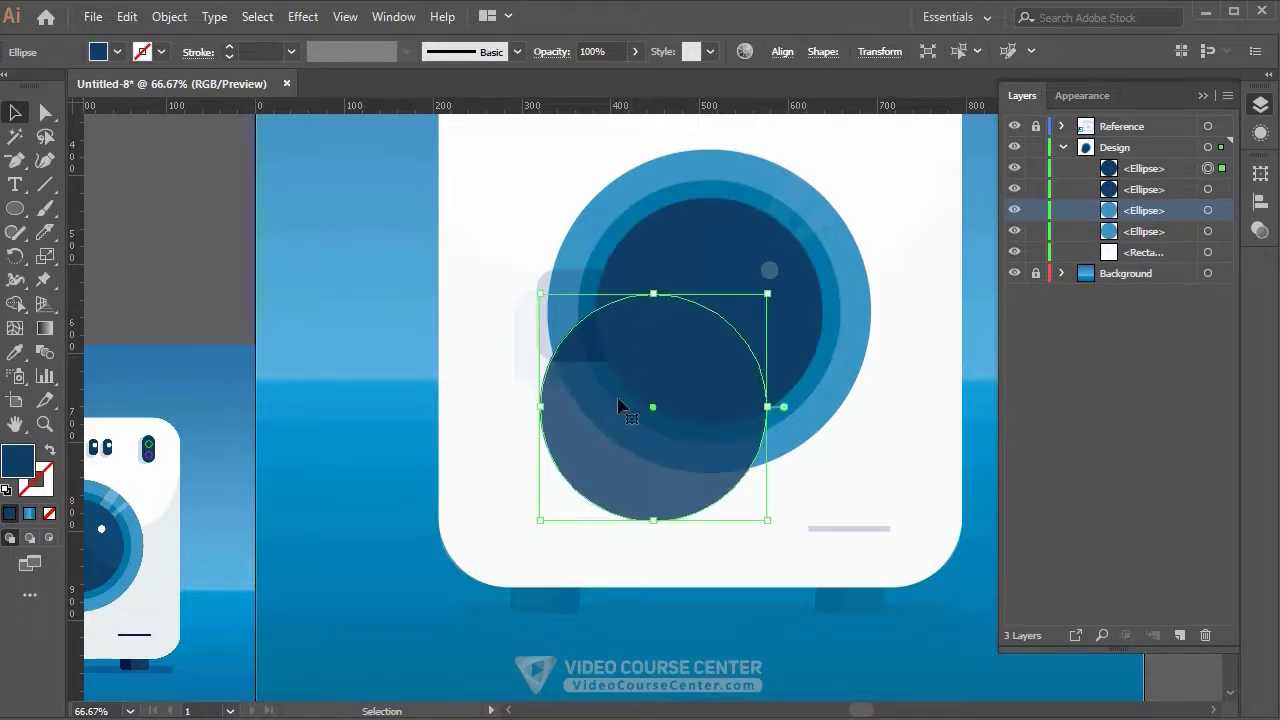
{"action": "left_click_drag", "start_coordinate": [606, 449], "coordinate": [805, 296]}
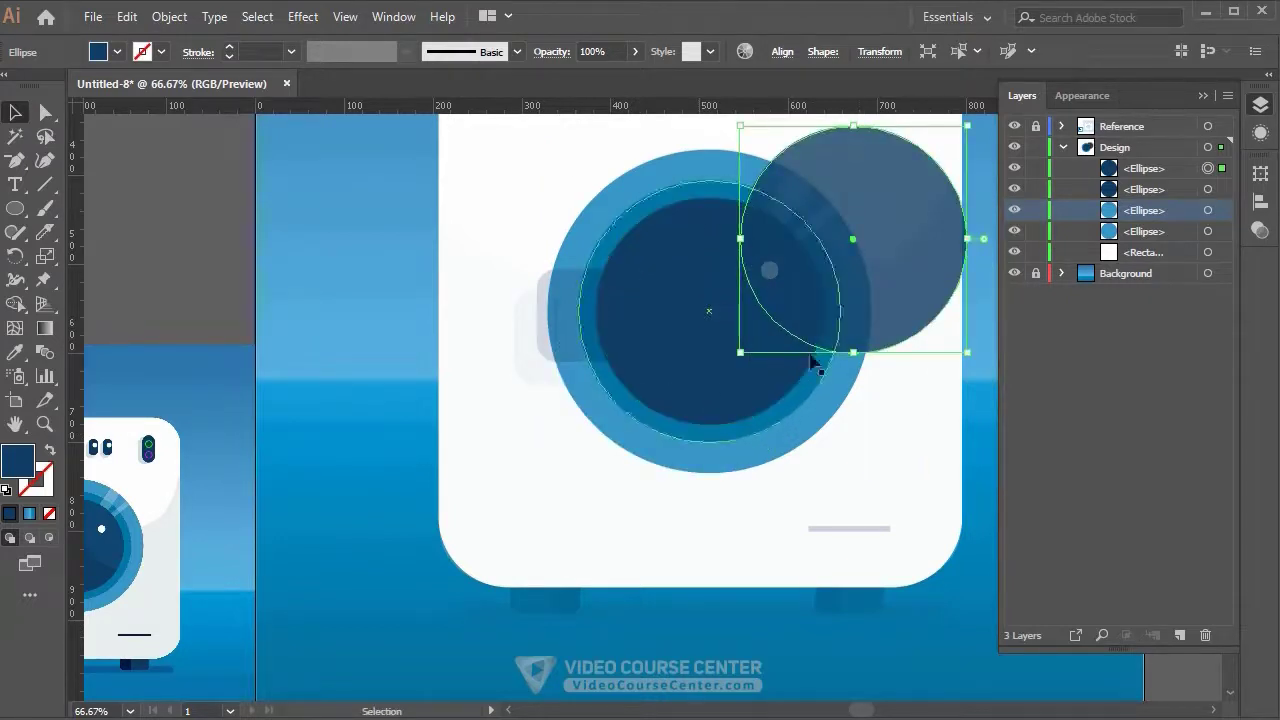
{"action": "left_click_drag", "start_coordinate": [853, 250], "coordinate": [829, 252]}
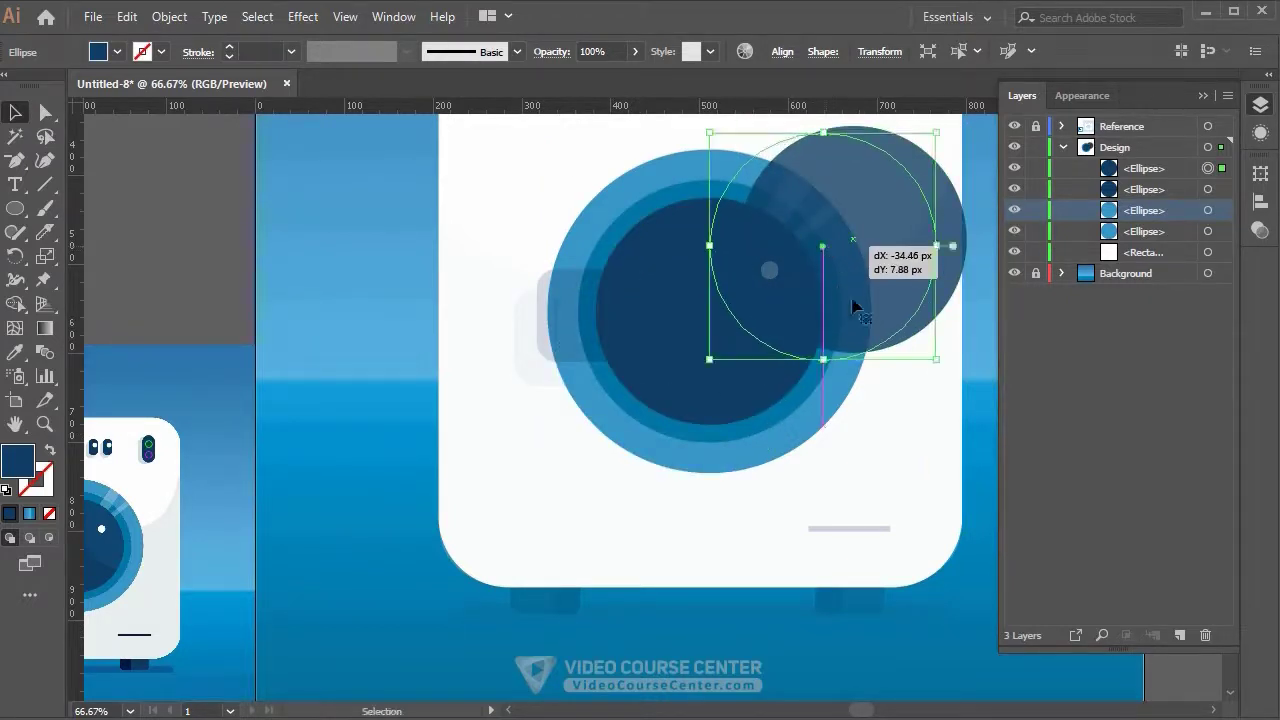
Fill the overlapping circle with the slightly lighter navy sampled from the door glass highlight in the small reference picture.
{"action": "left_click_drag", "start_coordinate": [686, 366], "coordinate": [773, 351]}
{"action": "key", "text": "i"}
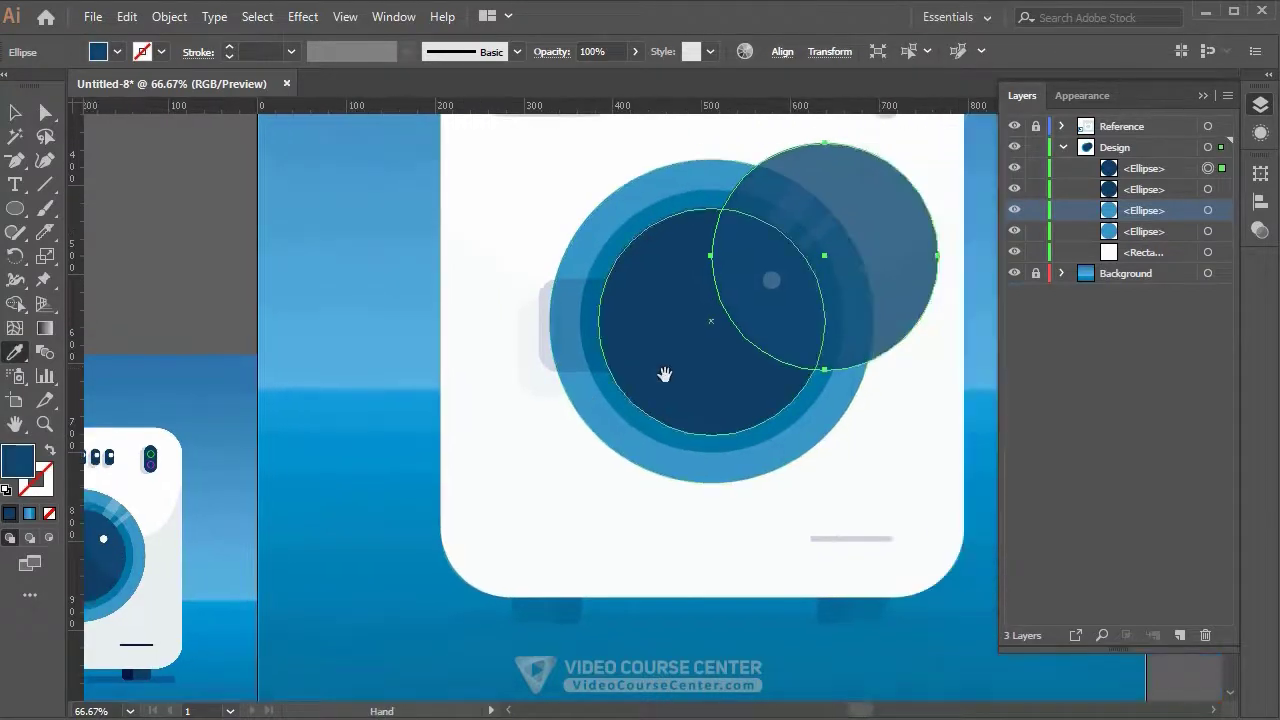
{"action": "key", "text": "v"}
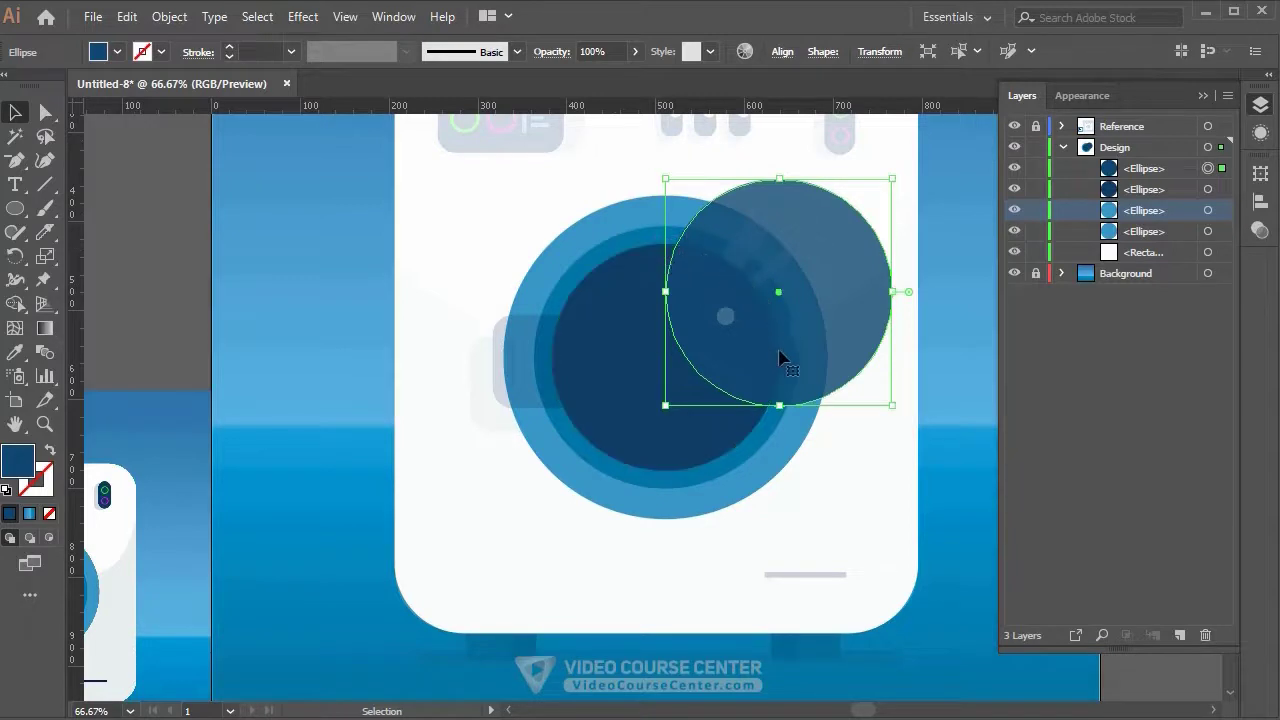
Select the navy door glass circle together with its lighter overlapping copy.
{"action": "left_click", "coordinate": [599, 357]}
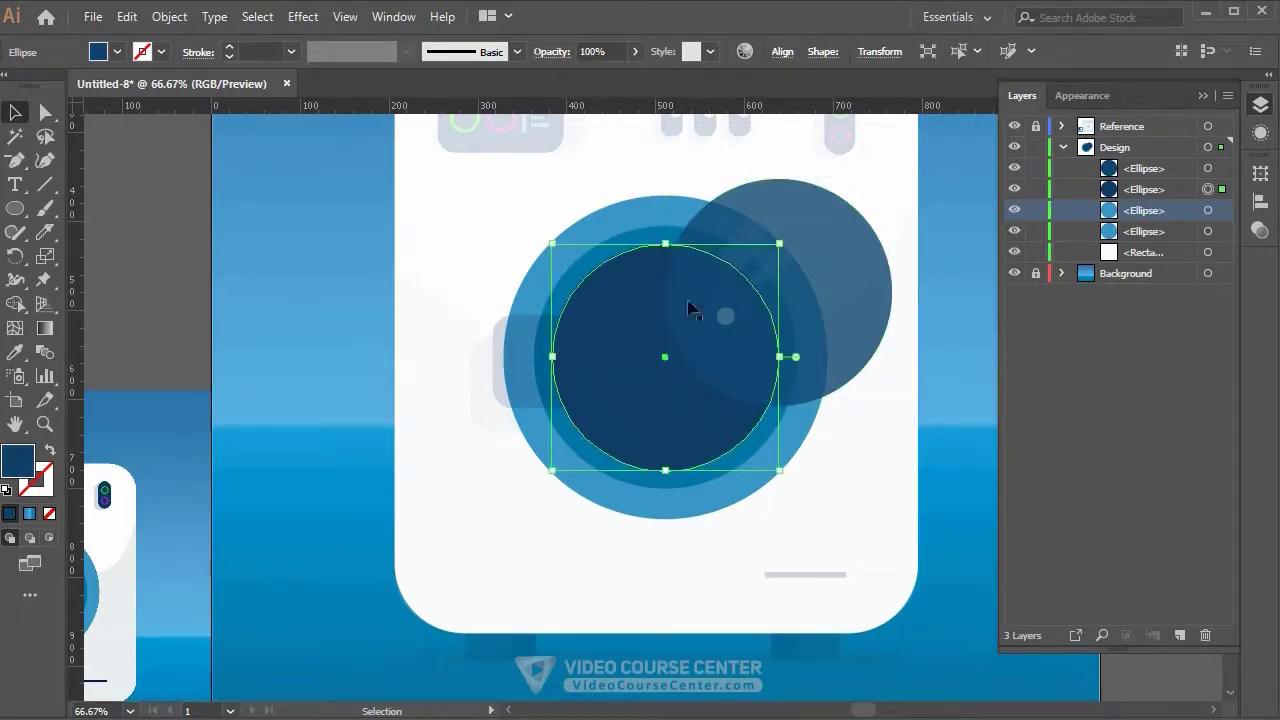
{"action": "left_click", "coordinate": [842, 243], "text": "shift"}
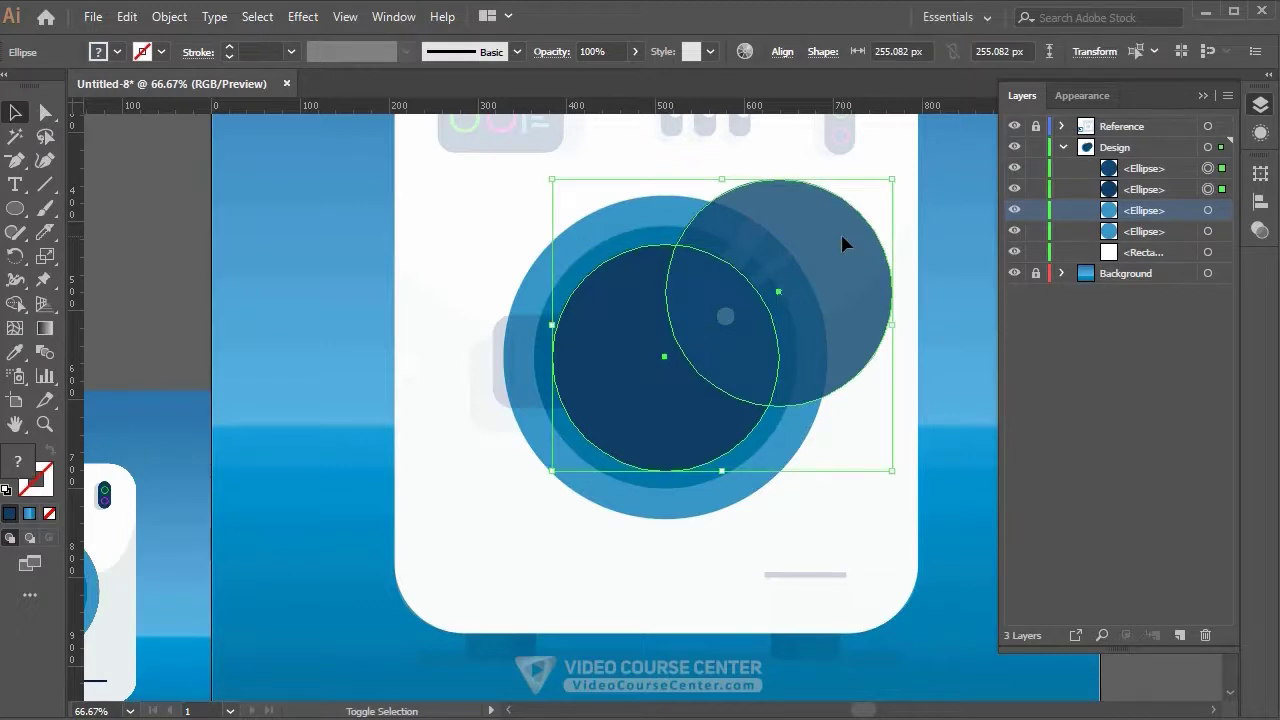
{"action": "left_click_drag", "start_coordinate": [580, 256], "coordinate": [634, 264]}
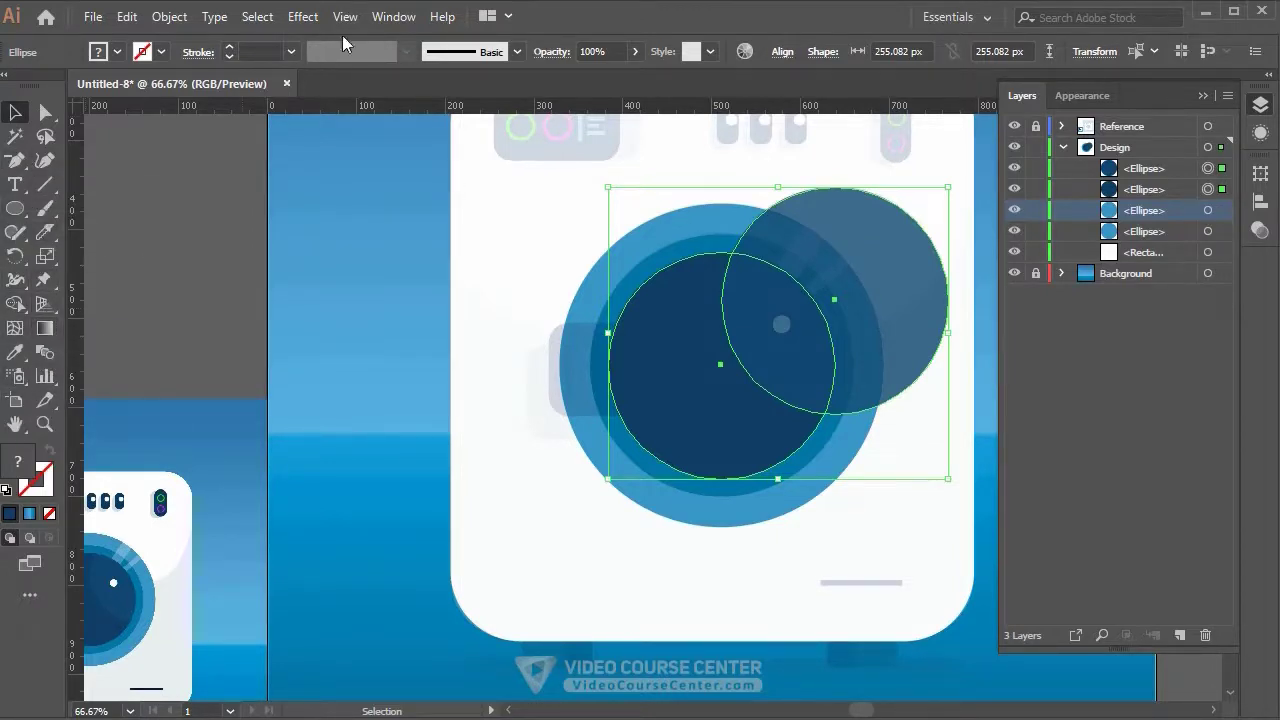
Switch the toolbar to Basic and restore the Advanced toolbar.
{"action": "left_click", "coordinate": [393, 17]}
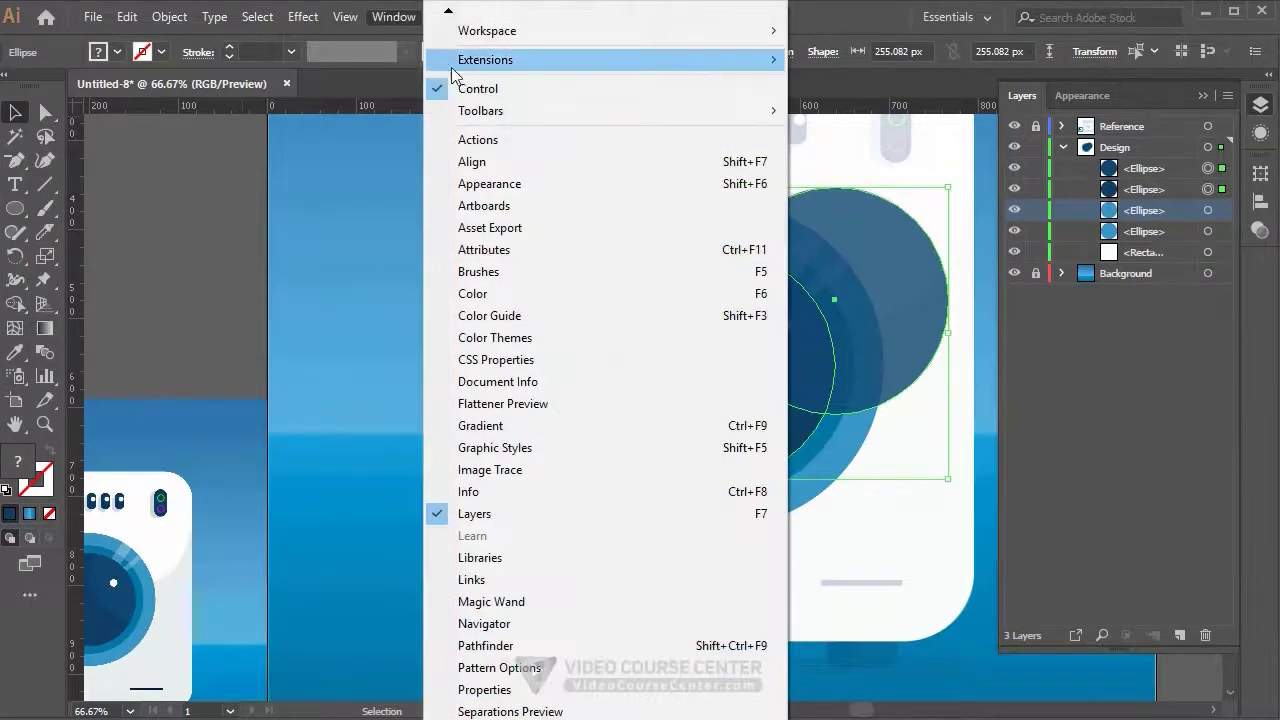
{"action": "mouse_move", "coordinate": [480, 111]}
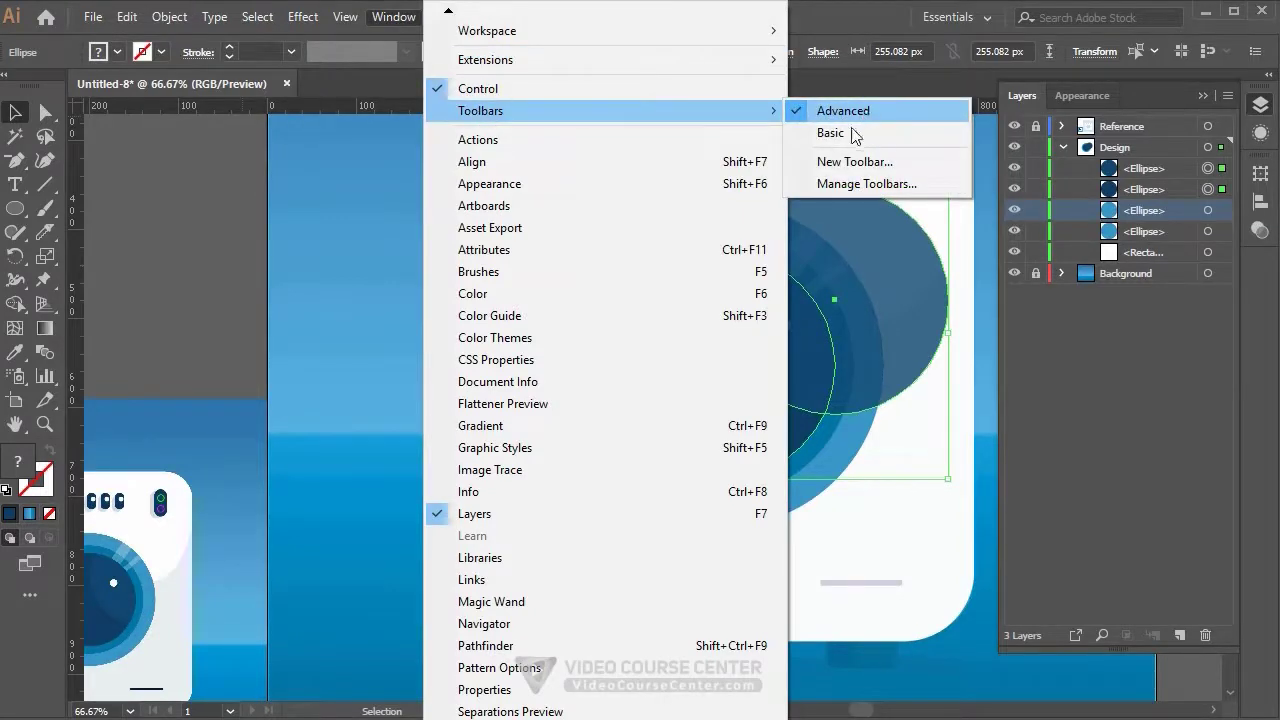
{"action": "left_click", "coordinate": [846, 132]}
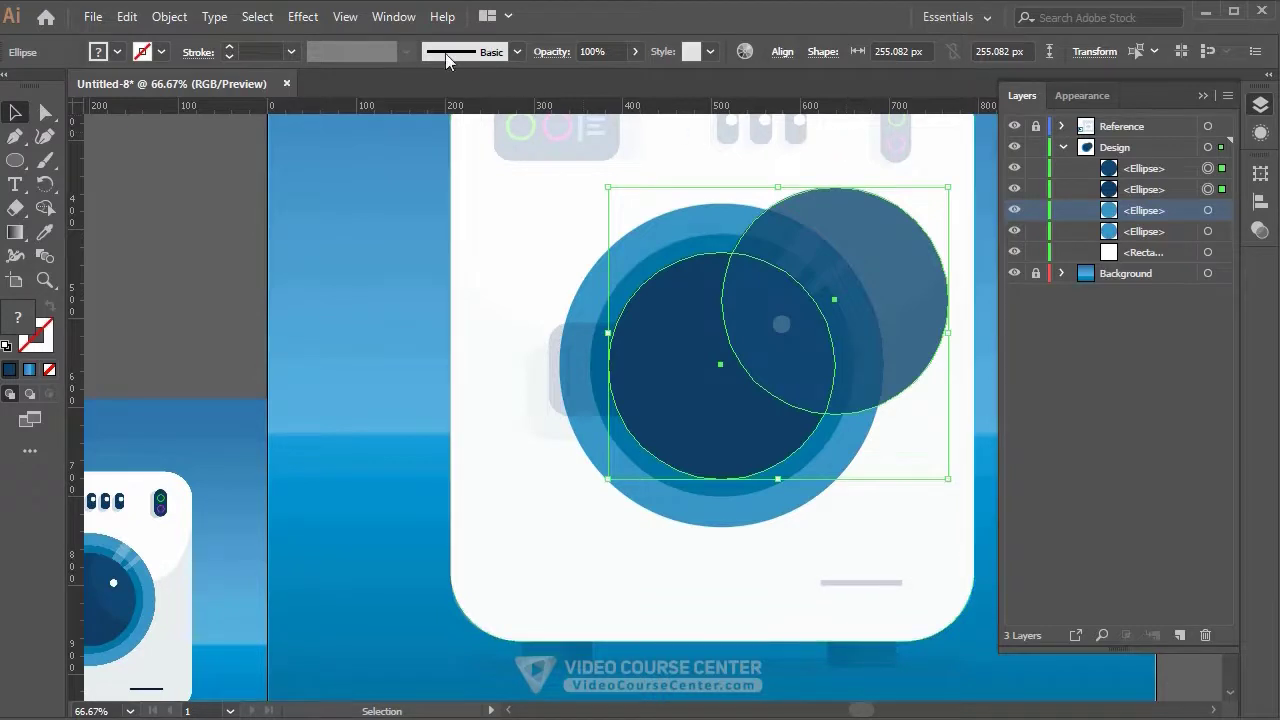
{"action": "left_click", "coordinate": [390, 18]}
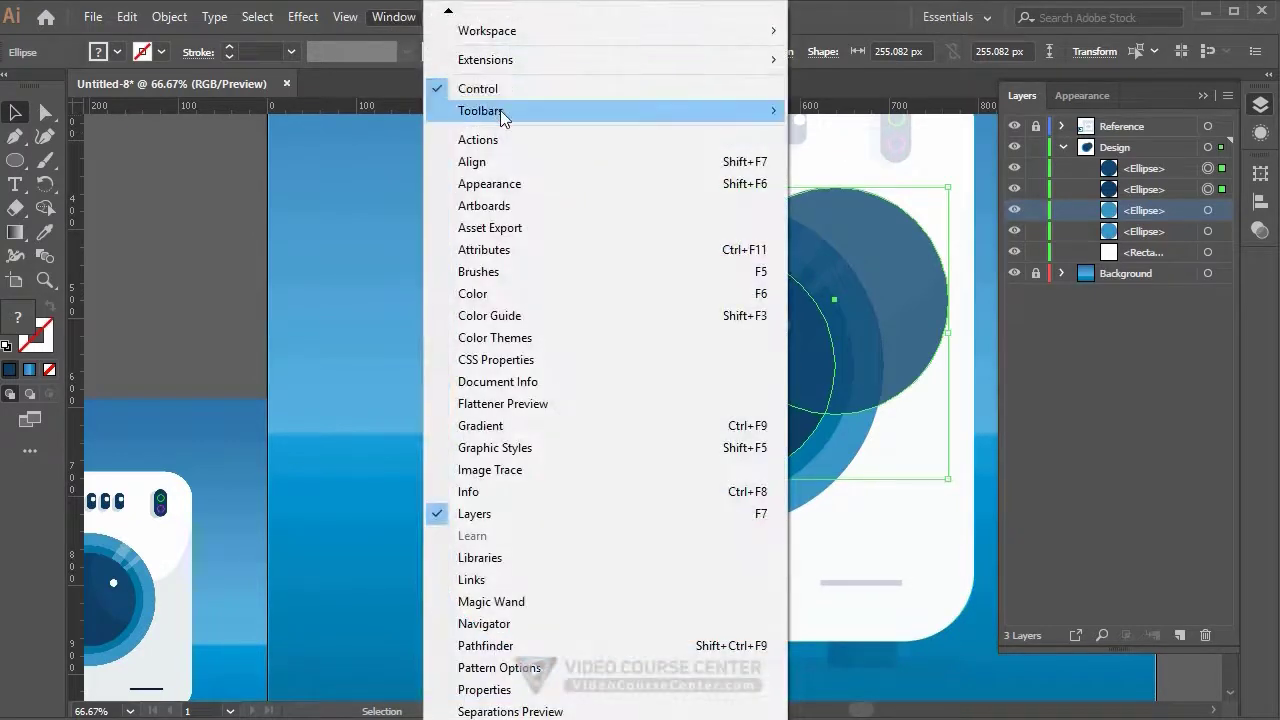
{"action": "mouse_move", "coordinate": [460, 111]}
{"action": "left_click", "coordinate": [828, 118]}
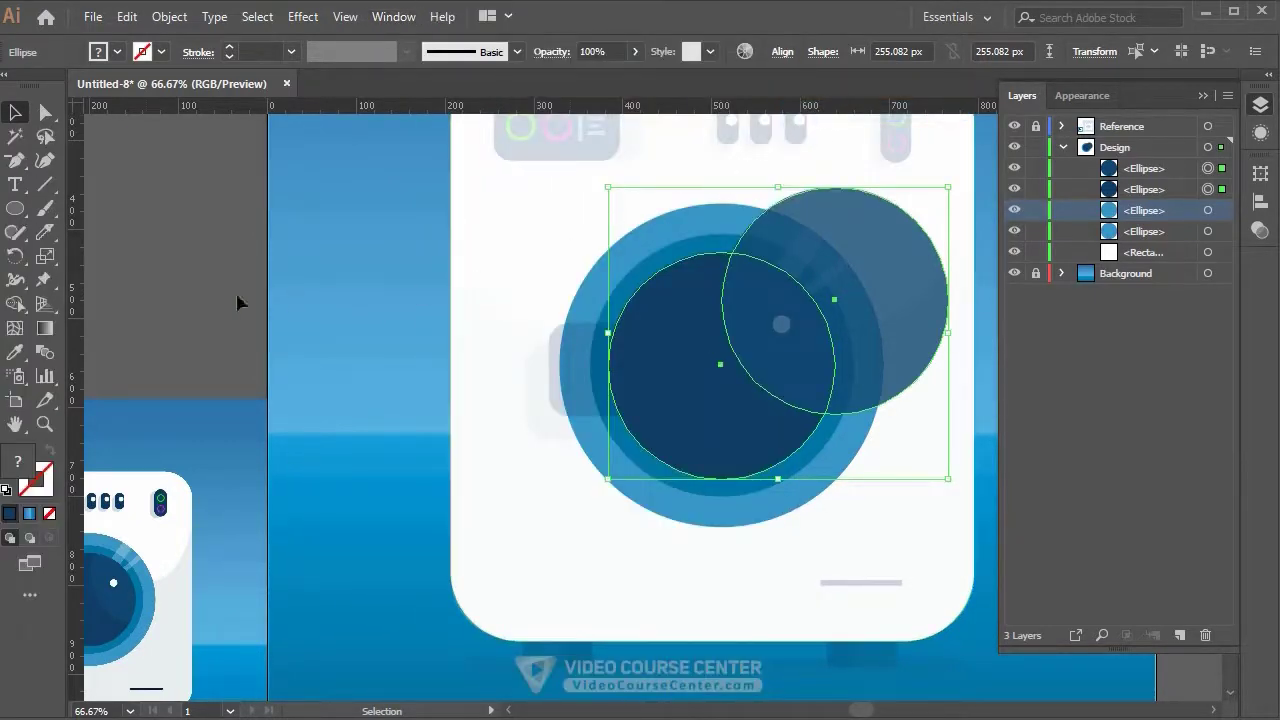
Remove the part of the lighter circle outside the door glass with the Shape Builder tool and deselect the shapes.
{"action": "left_click", "coordinate": [15, 304]}
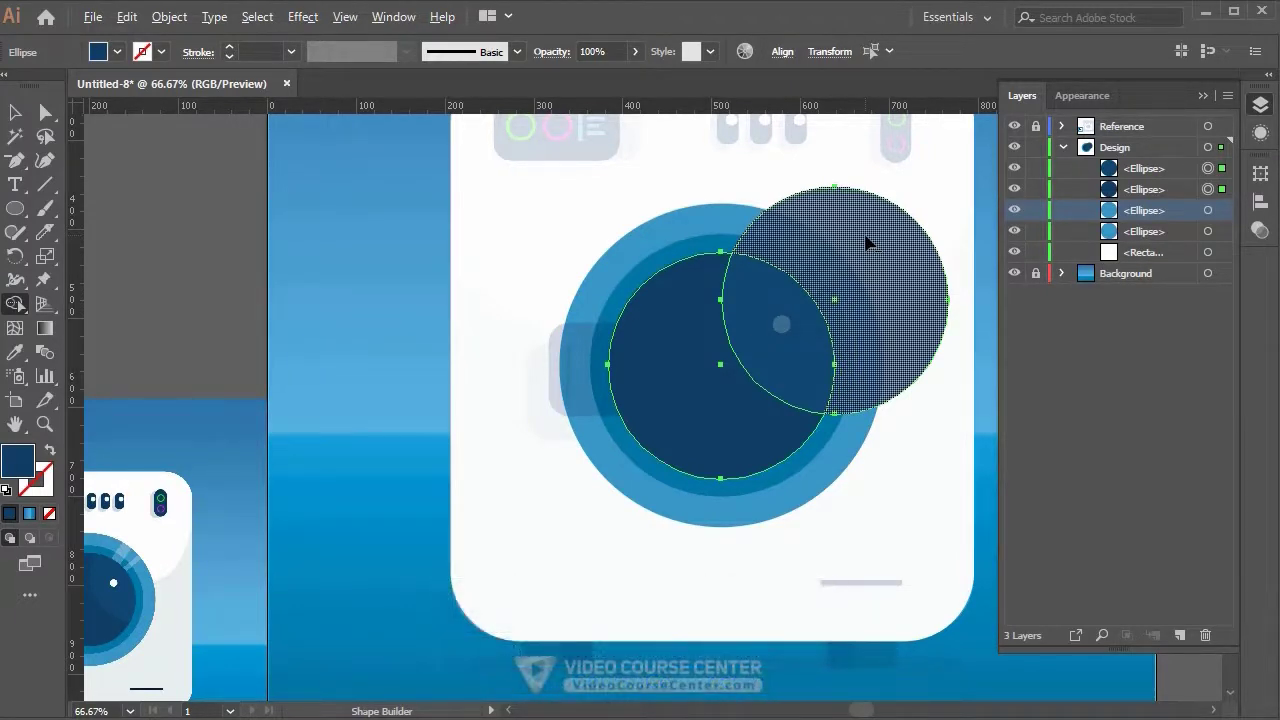
{"action": "left_click", "coordinate": [867, 242], "text": "alt"}
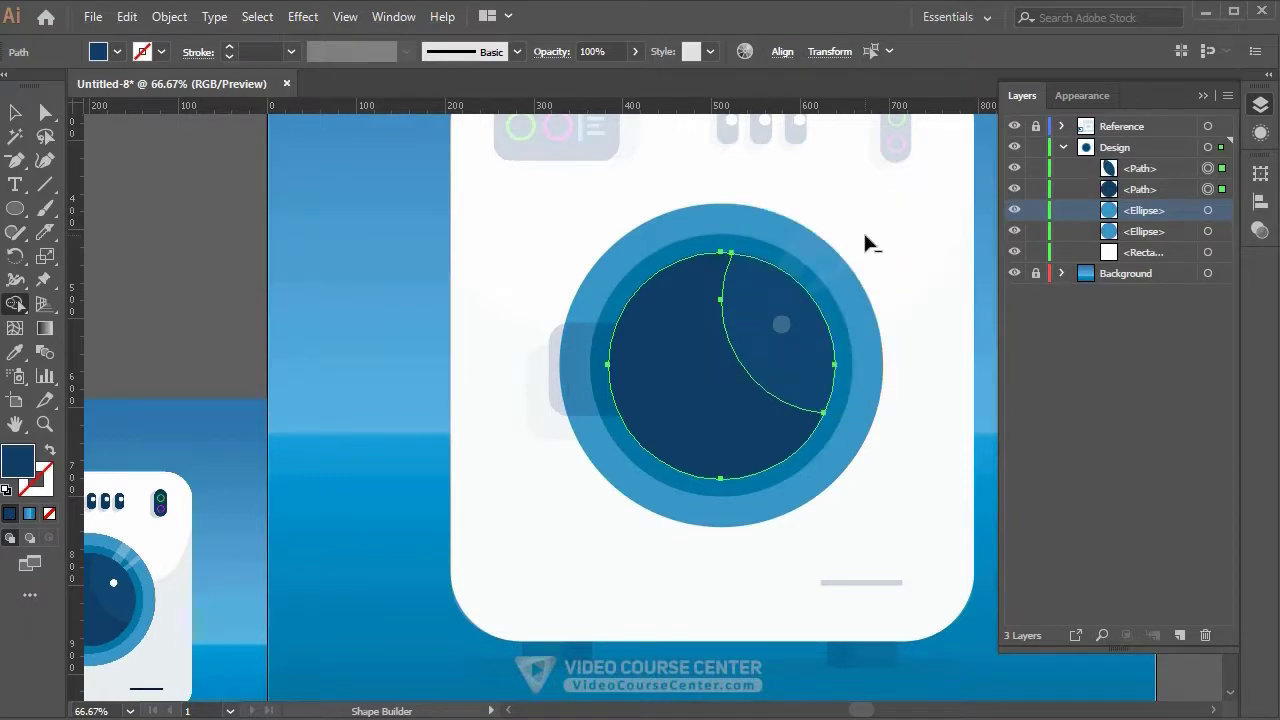
{"action": "left_click", "coordinate": [14, 112]}
{"action": "left_click", "coordinate": [509, 388]}
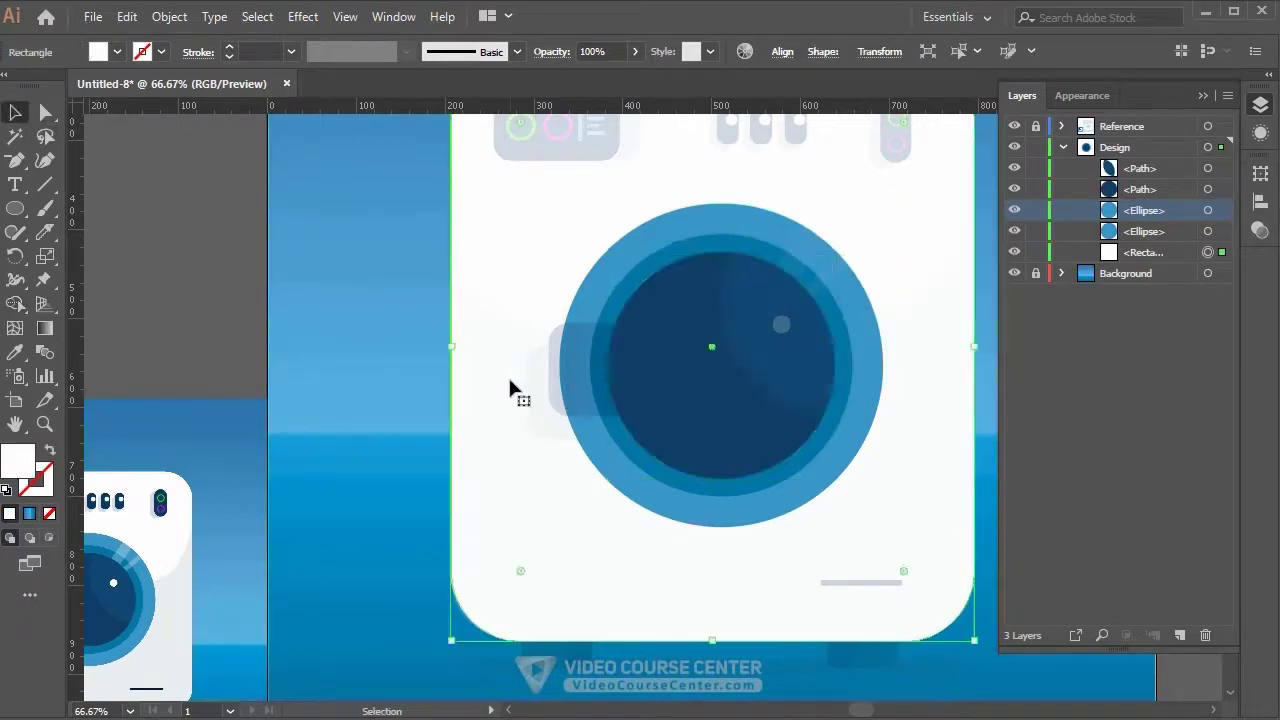
{"action": "left_click", "coordinate": [394, 376]}
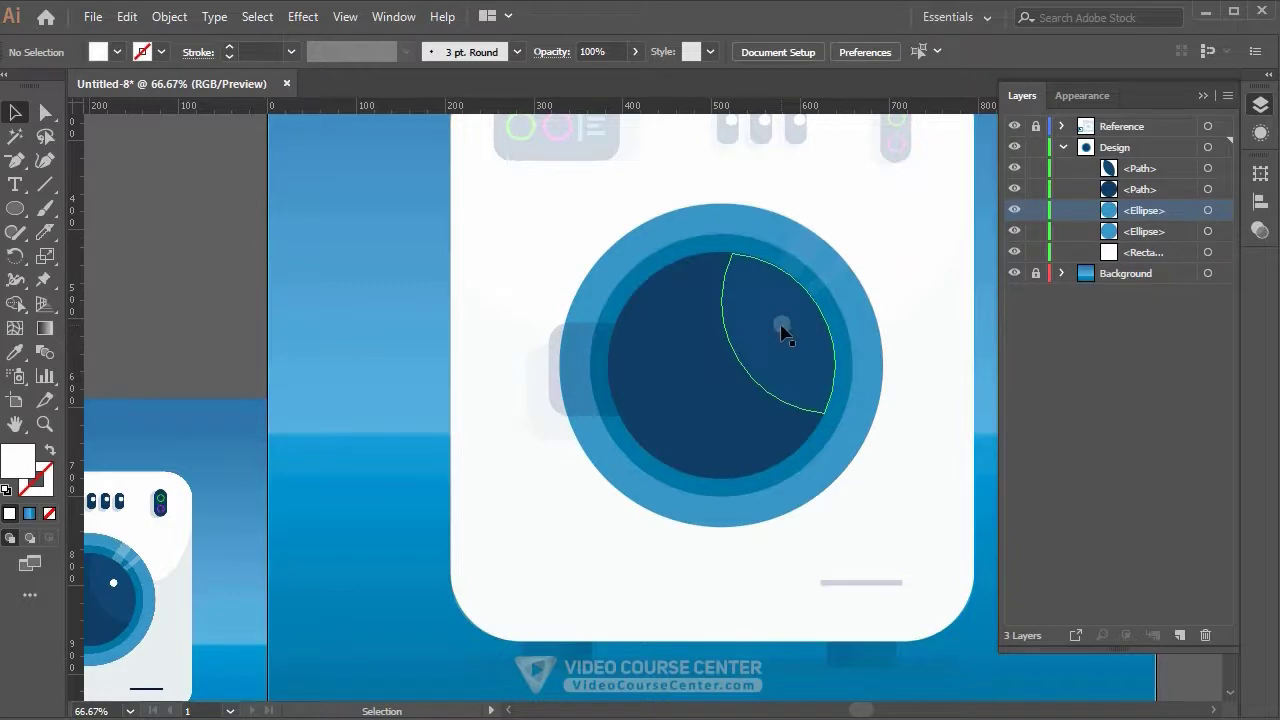
{"action": "left_click", "coordinate": [672, 414]}
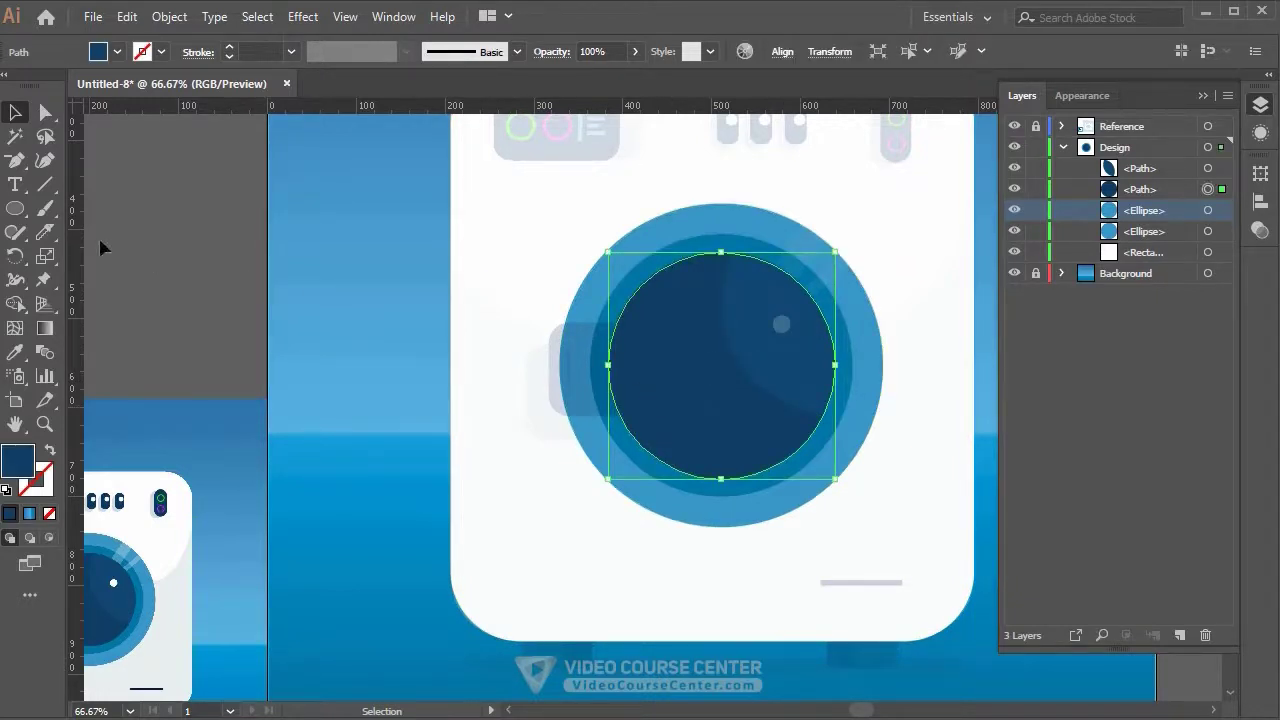
{"action": "left_click", "coordinate": [124, 218]}
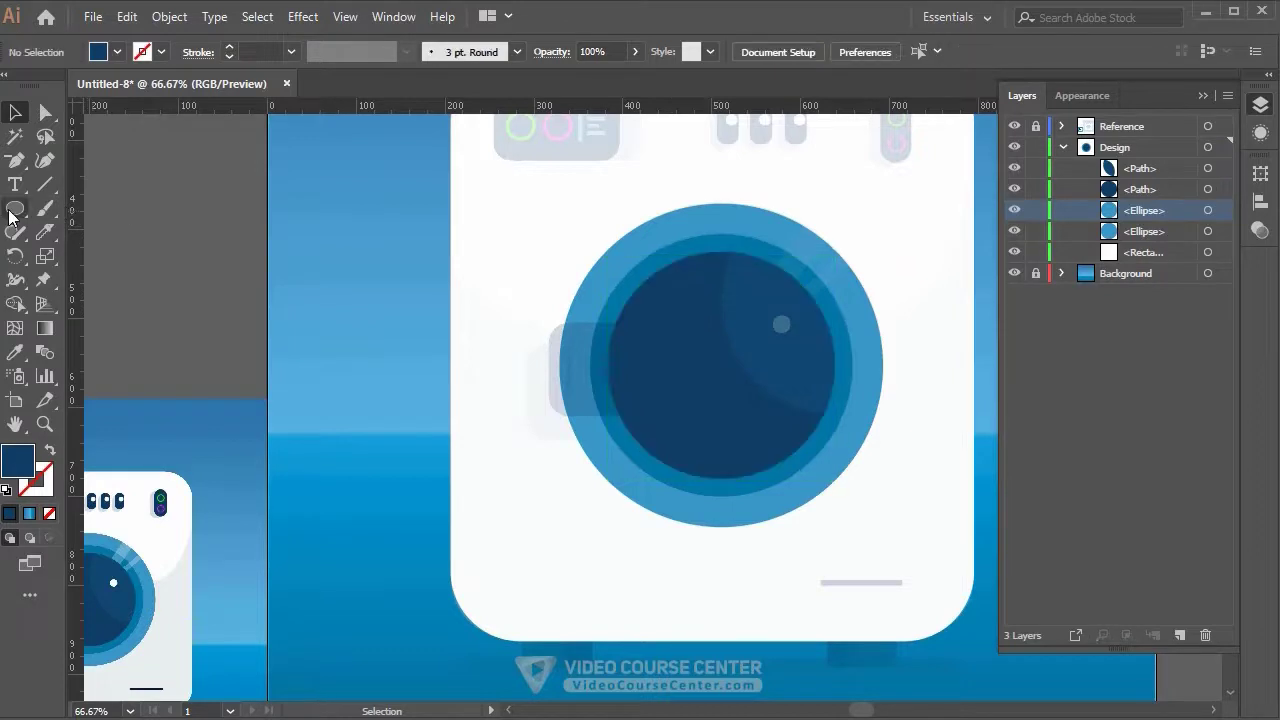
Draw a small white circle over the reference's highlight dot at the upper right of the door glass.
{"action": "left_click", "coordinate": [14, 212]}
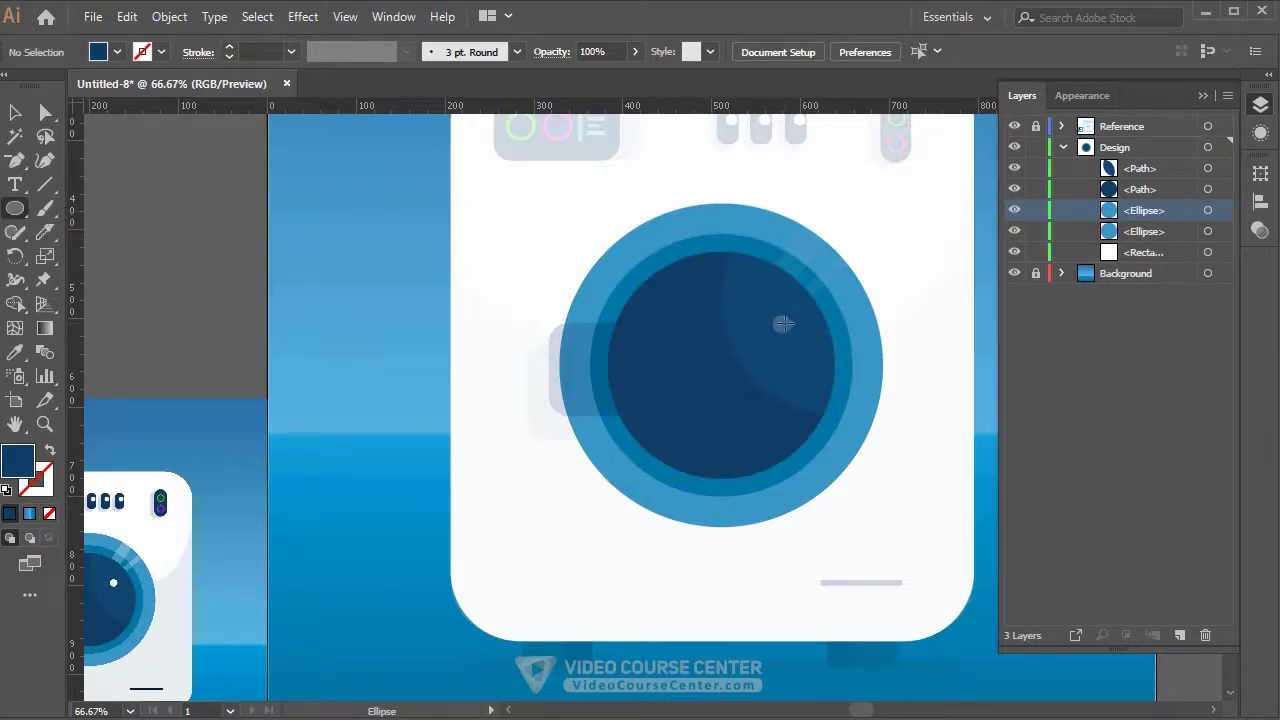
{"action": "left_click", "coordinate": [117, 52]}
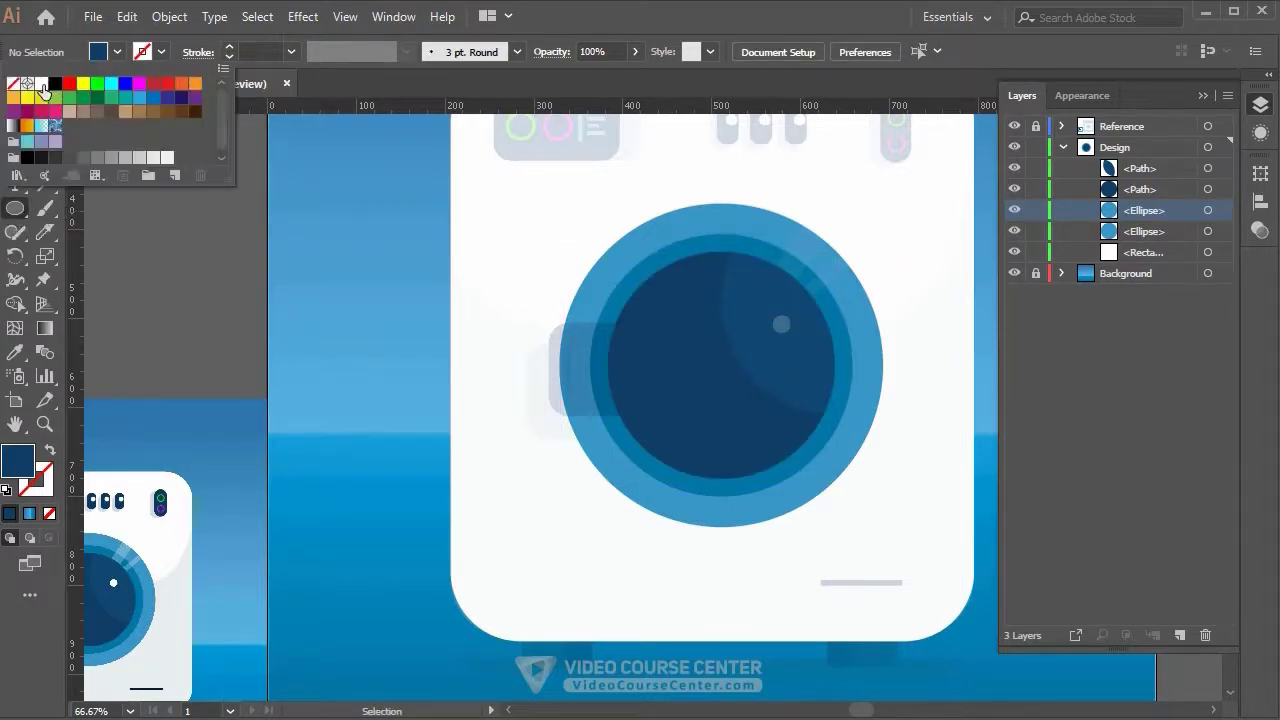
{"action": "left_click", "coordinate": [39, 86]}
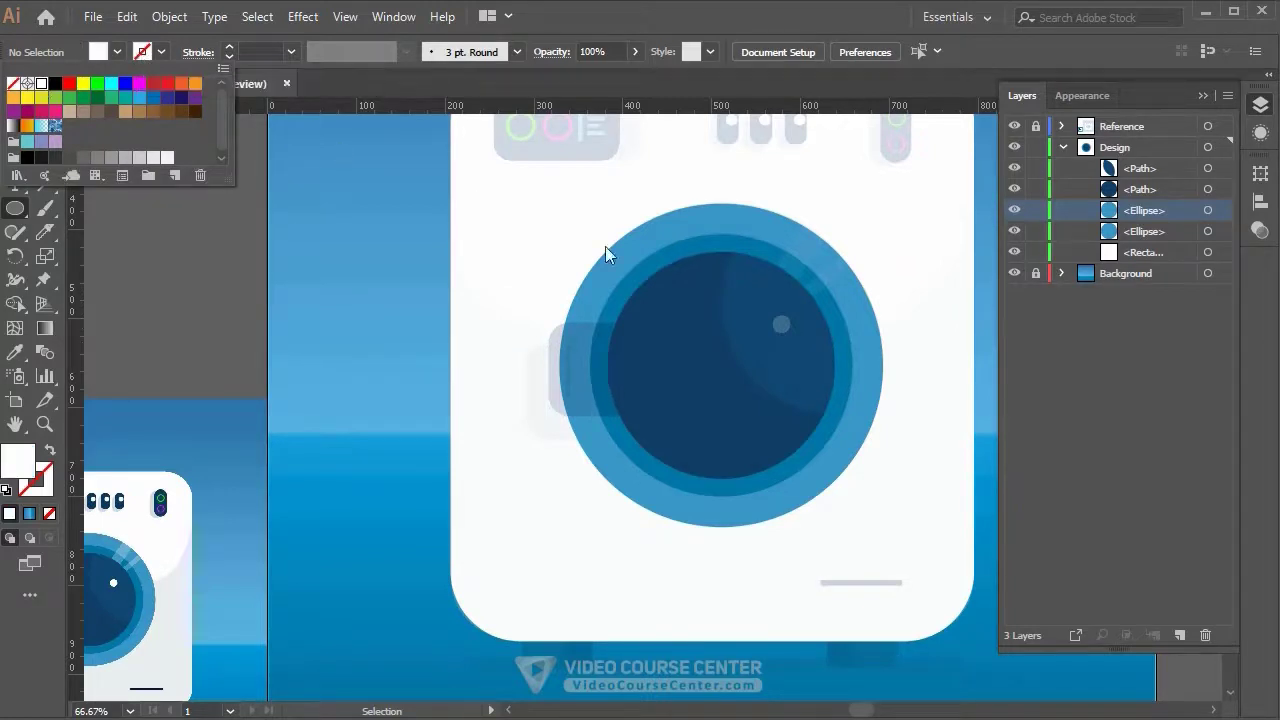
{"action": "left_click", "coordinate": [773, 324]}
{"action": "mouse_move", "coordinate": [776, 319]}
{"action": "left_mouse_down"}
{"action": "mouse_move", "coordinate": [790, 334]}
{"action": "mouse_move", "coordinate": [781, 324]}
{"action": "left_mouse_up"}
{"action": "key", "text": "v"}
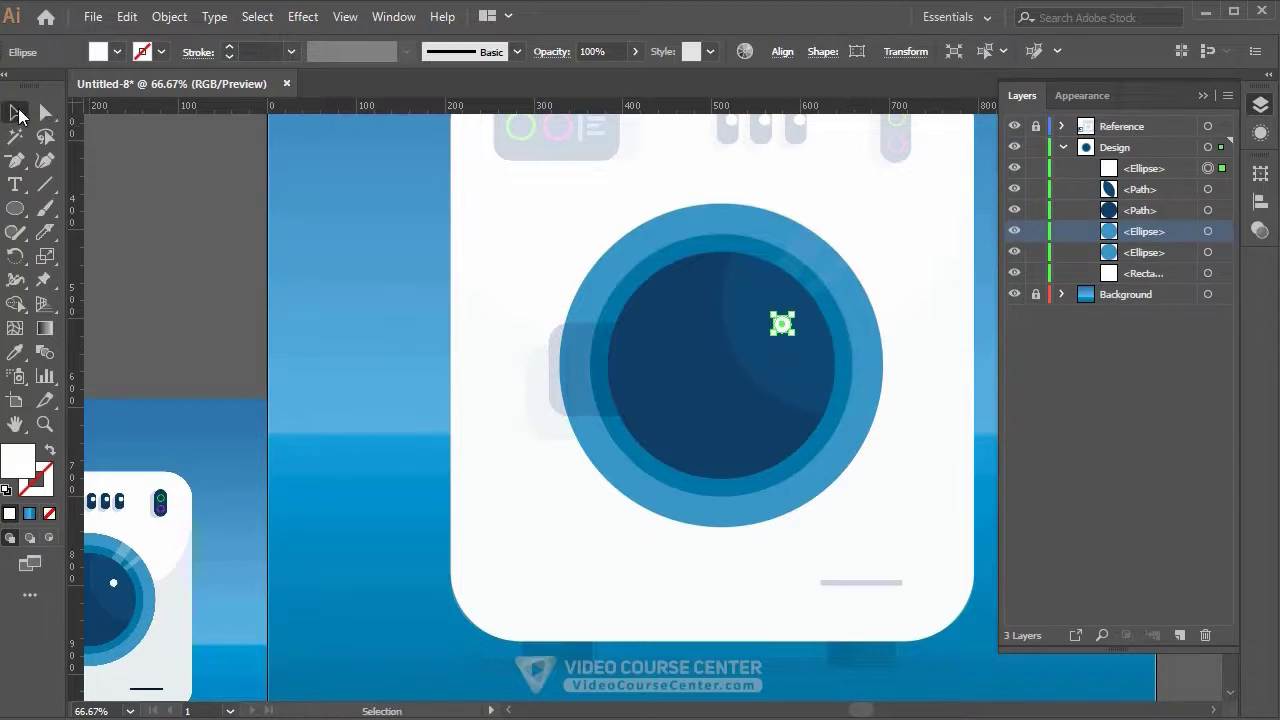
{"action": "left_click", "coordinate": [182, 198]}
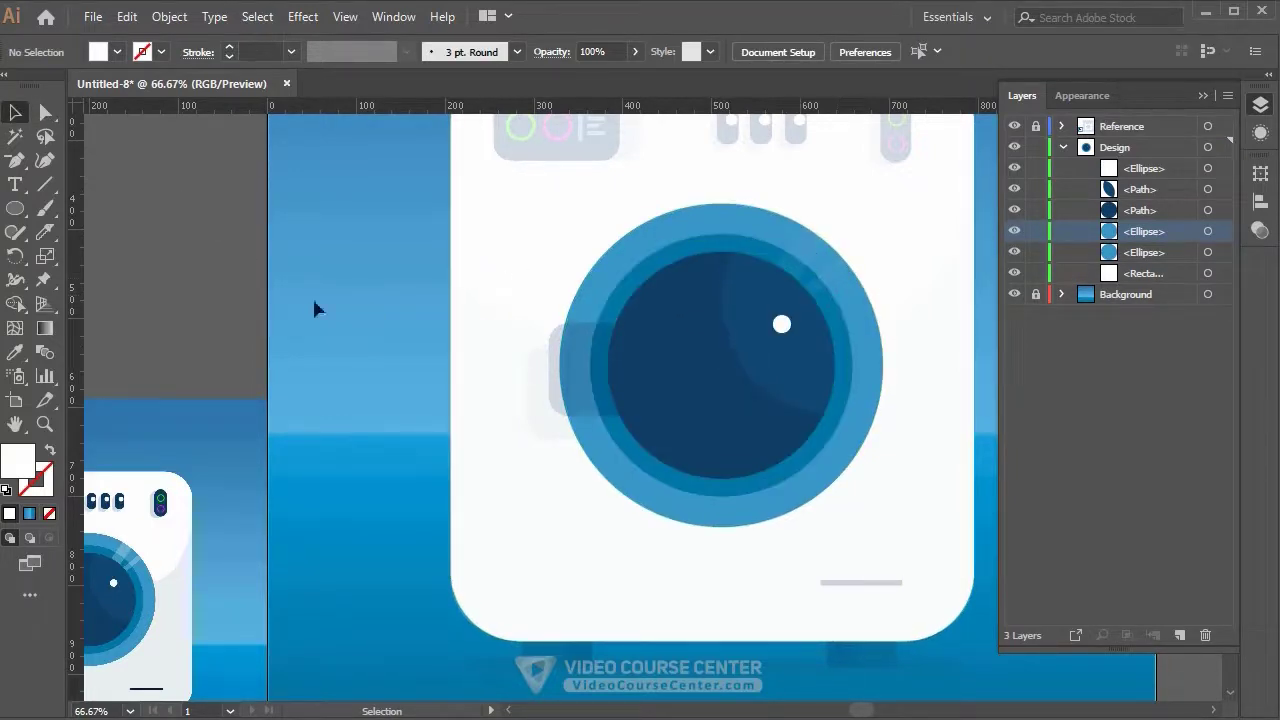
Draw a narrow orange rectangle across the door and rotate it about its left end to match the reference's diagonal glare.
{"action": "left_click_drag", "start_coordinate": [15, 208], "coordinate": [106, 213]}
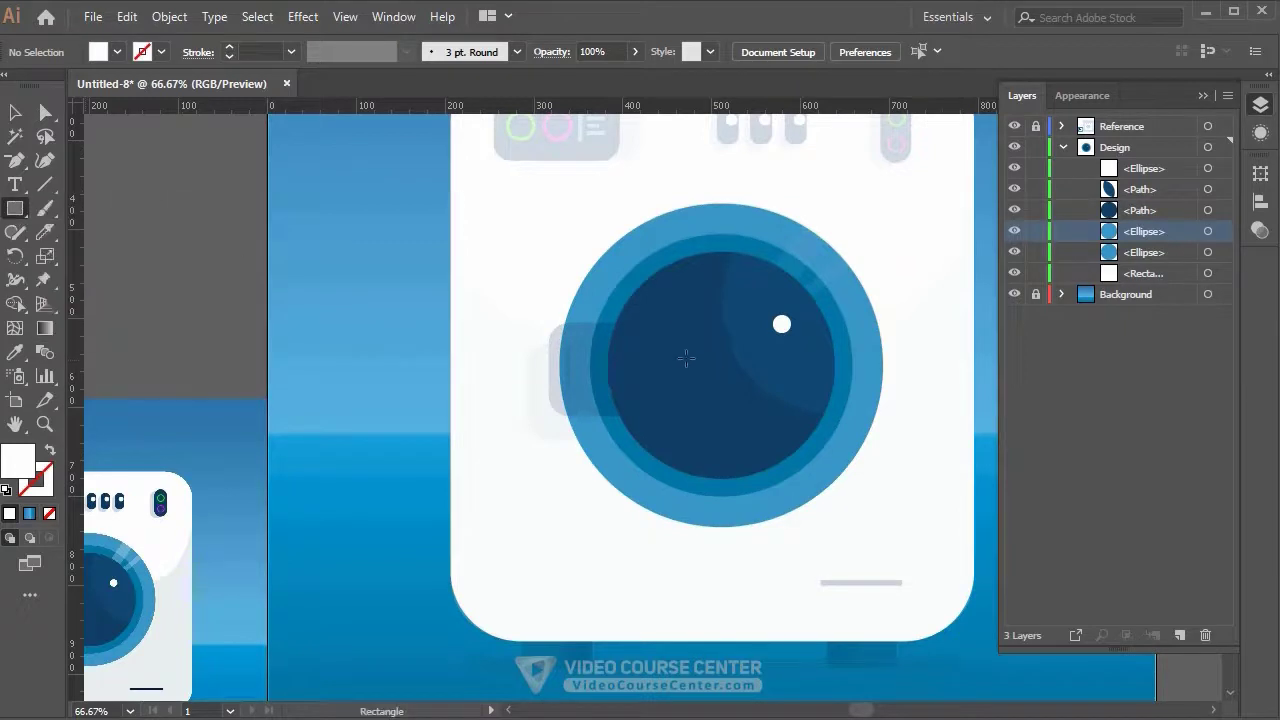
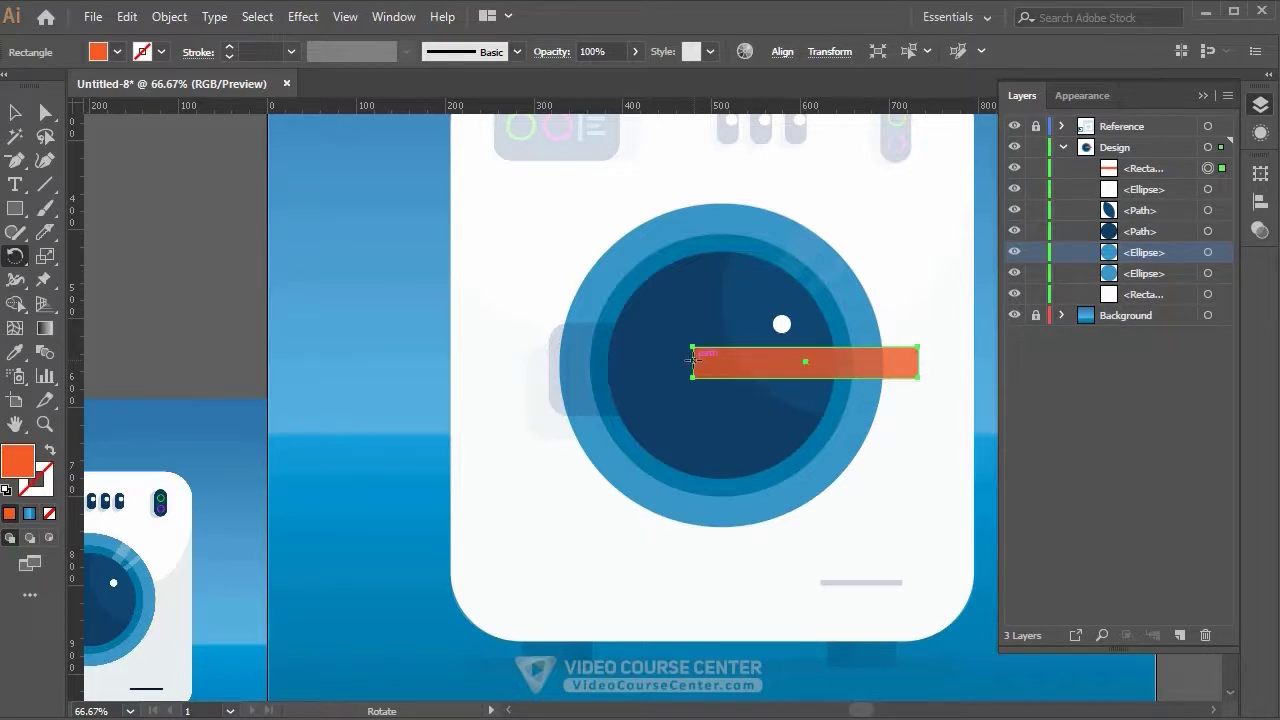
{"action": "left_click", "coordinate": [693, 360]}
{"action": "left_click_drag", "start_coordinate": [926, 386], "coordinate": [850, 221]}
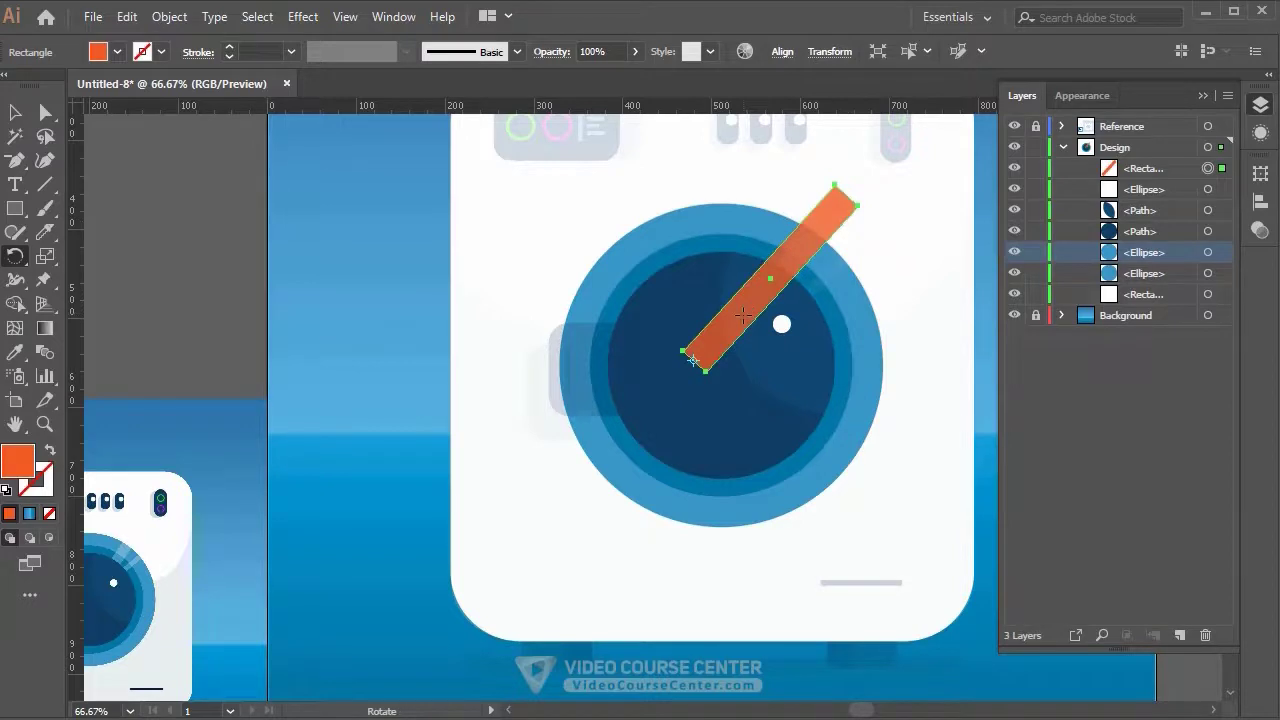
Move the orange bar over the faded diagonal glare so it runs from near the door's centre past the outer ring.
{"action": "key", "text": "v"}
{"action": "left_click_drag", "start_coordinate": [747, 322], "coordinate": [718, 358]}
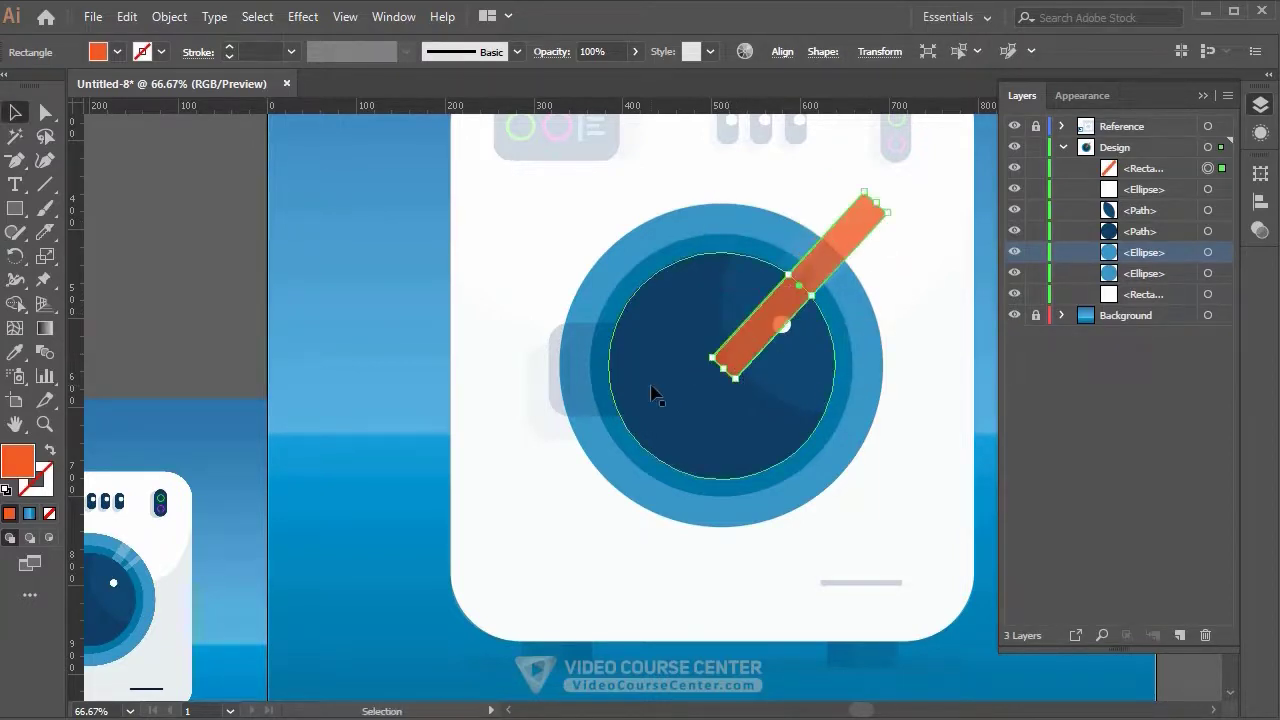
{"action": "left_click", "coordinate": [652, 395]}
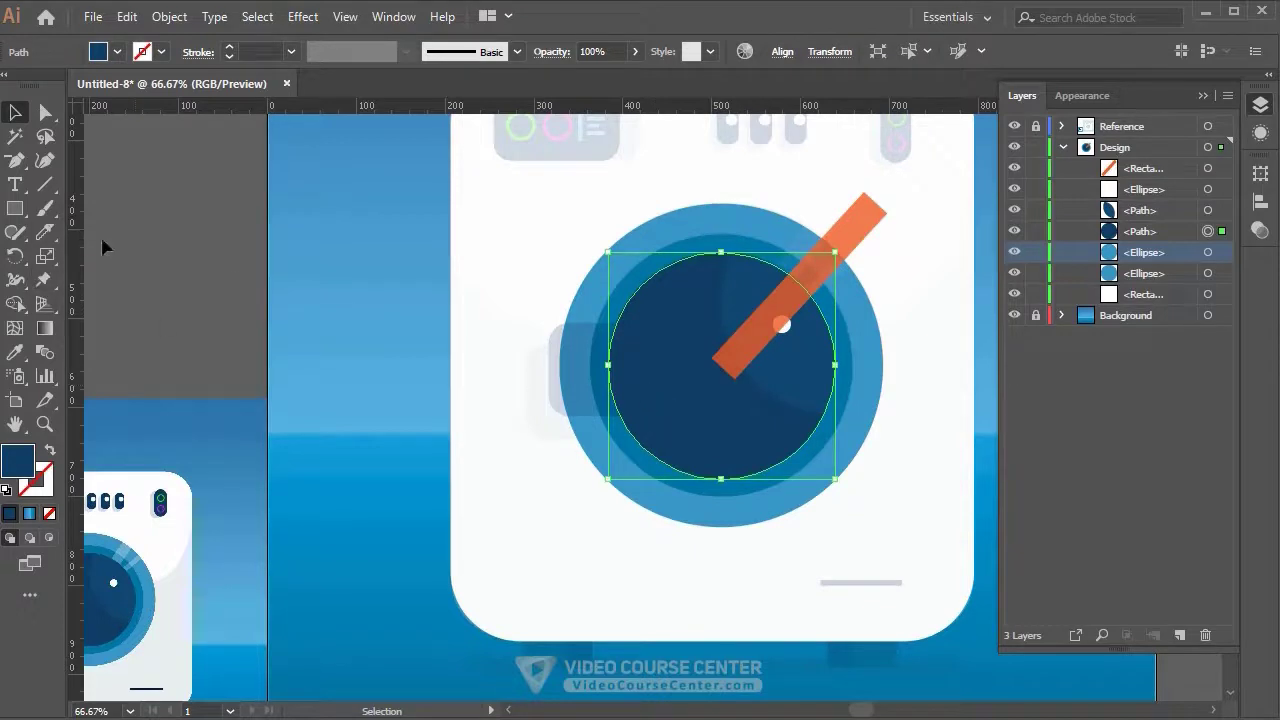
{"action": "left_click", "coordinate": [808, 267]}
{"action": "left_click_drag", "start_coordinate": [770, 316], "coordinate": [768, 318]}
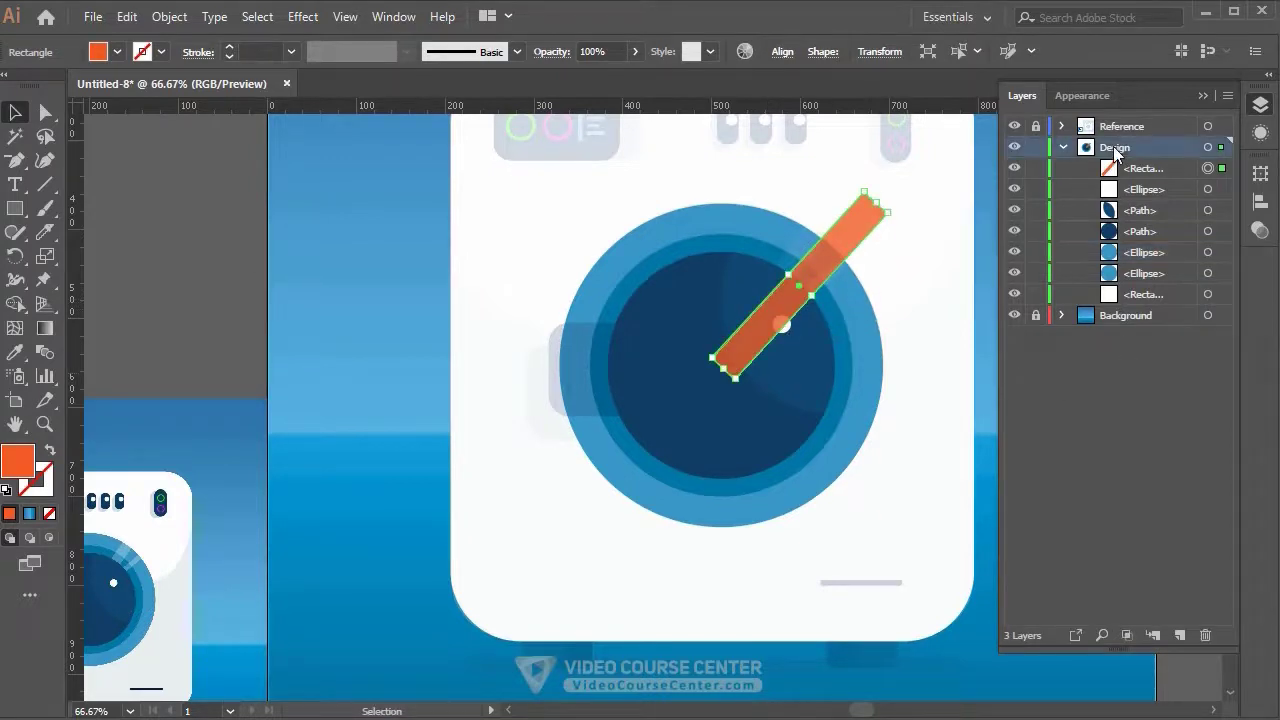
Add a new layer above Design, place vertical and horizontal guides crossing at the washer door's centre, and lock them.
{"action": "left_click", "coordinate": [1180, 636]}
{"action": "left_click_drag", "start_coordinate": [76, 208], "coordinate": [721, 237]}
{"action": "left_click_drag", "start_coordinate": [675, 105], "coordinate": [411, 366]}
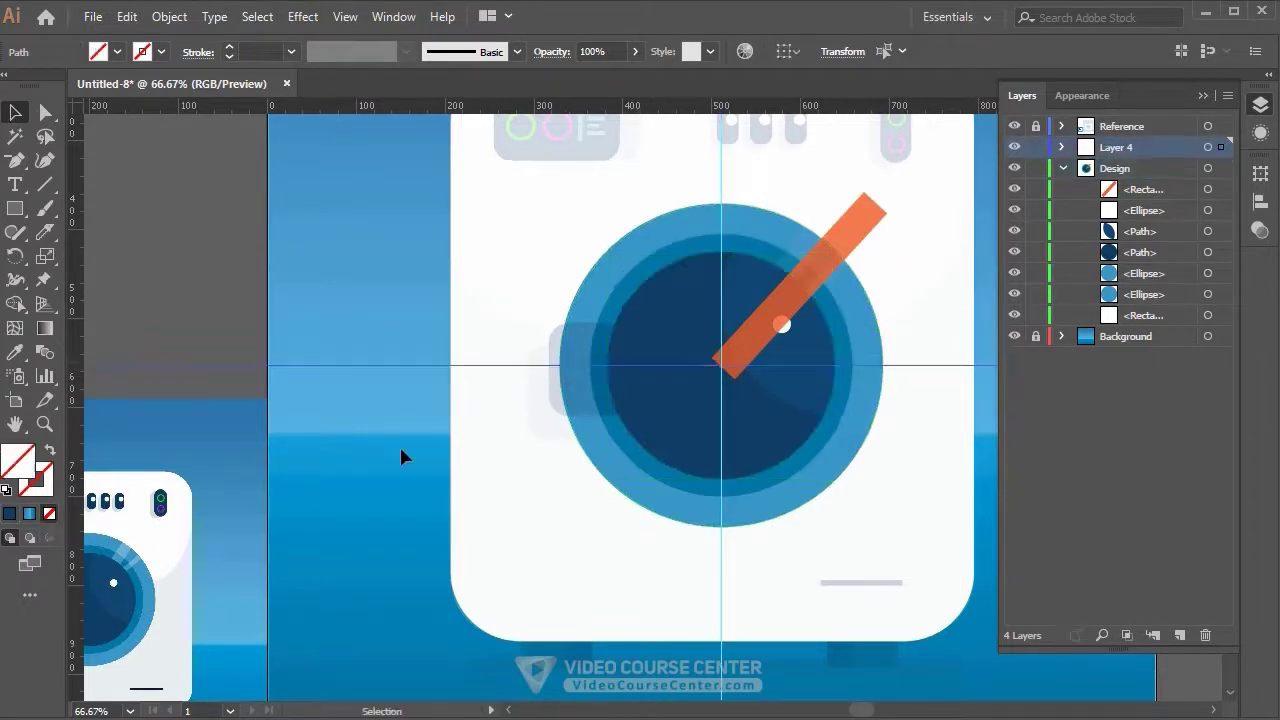
{"action": "key", "text": "ctrl+2"}
Move the orange bar so the middle of its inner end sits where the two guides cross.
{"action": "left_click", "coordinate": [866, 232]}
{"action": "left_click_drag", "start_coordinate": [866, 232], "coordinate": [836, 240]}
{"action": "scroll", "coordinate": [803, 294], "scroll_direction": "up", "scroll_amount": 2, "text": "alt"}
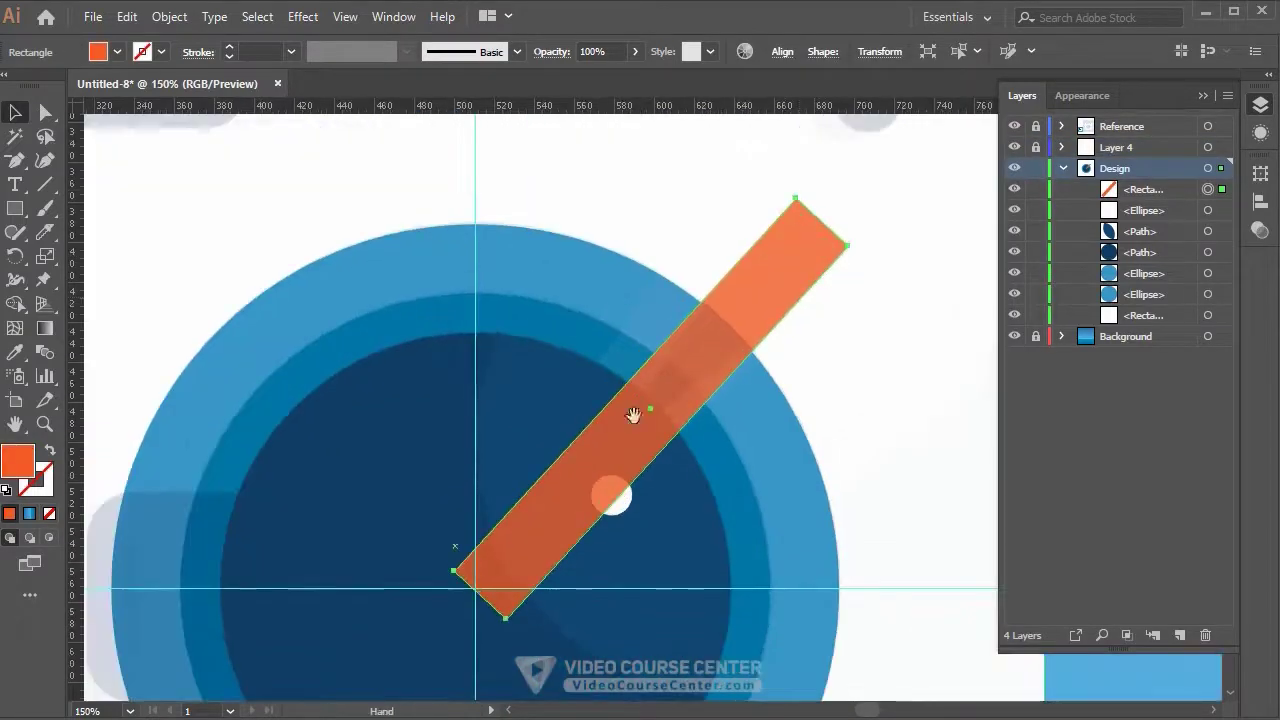
{"action": "left_click_drag", "start_coordinate": [612, 400], "coordinate": [608, 394]}
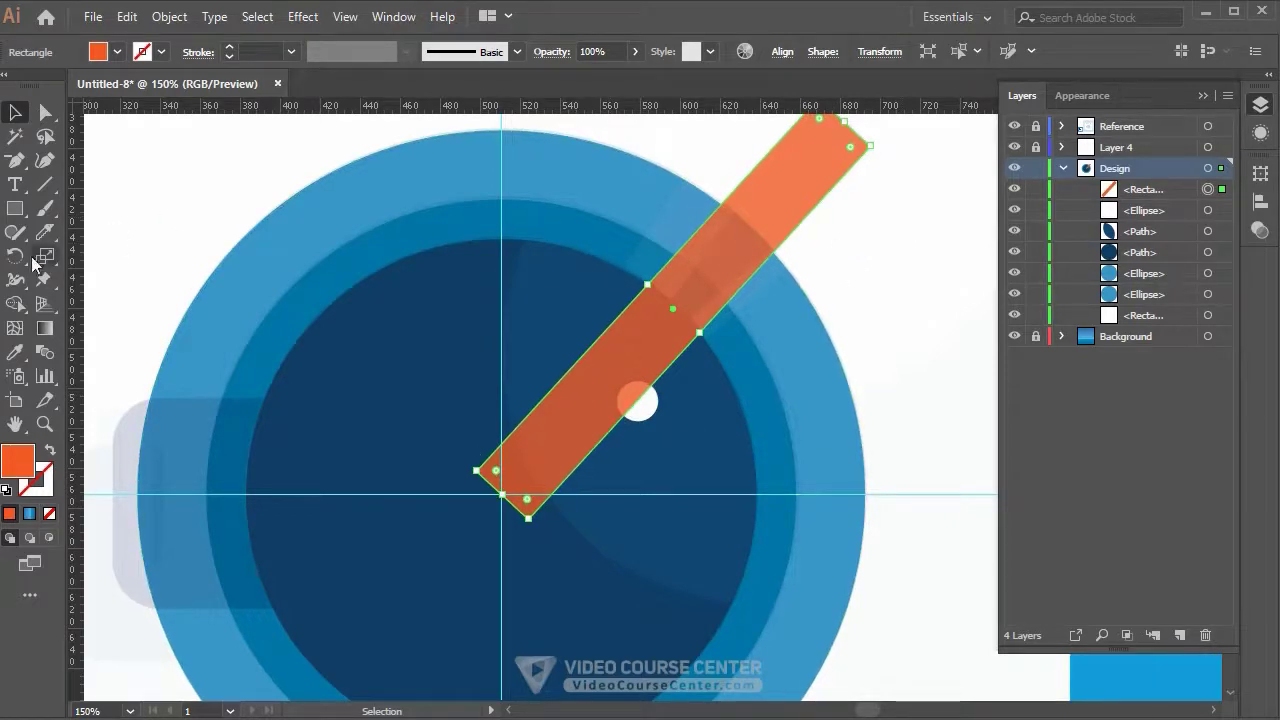
Rotate the orange bar counterclockwise about the guides' crossing onto the upper glare stripe and narrow it evenly to the stripe's width.
{"action": "key", "text": "r"}
{"action": "left_click_drag", "start_coordinate": [920, 240], "coordinate": [849, 157]}
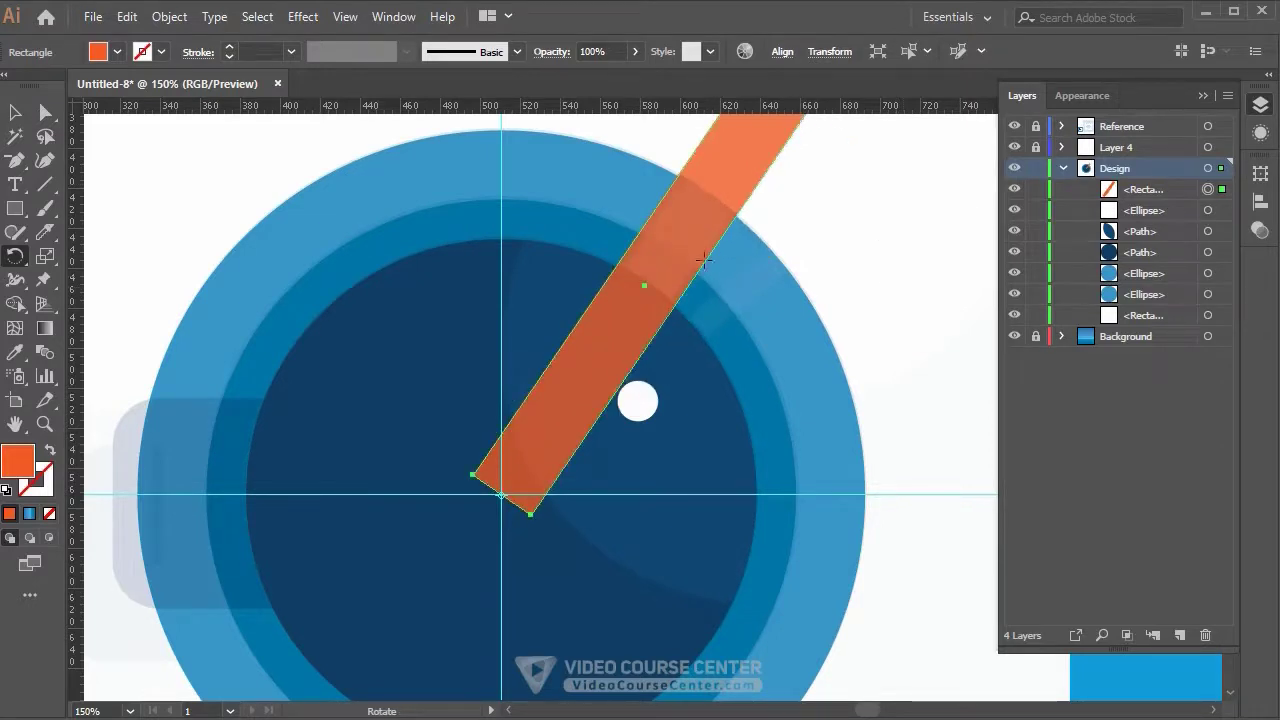
{"action": "key", "text": "v"}
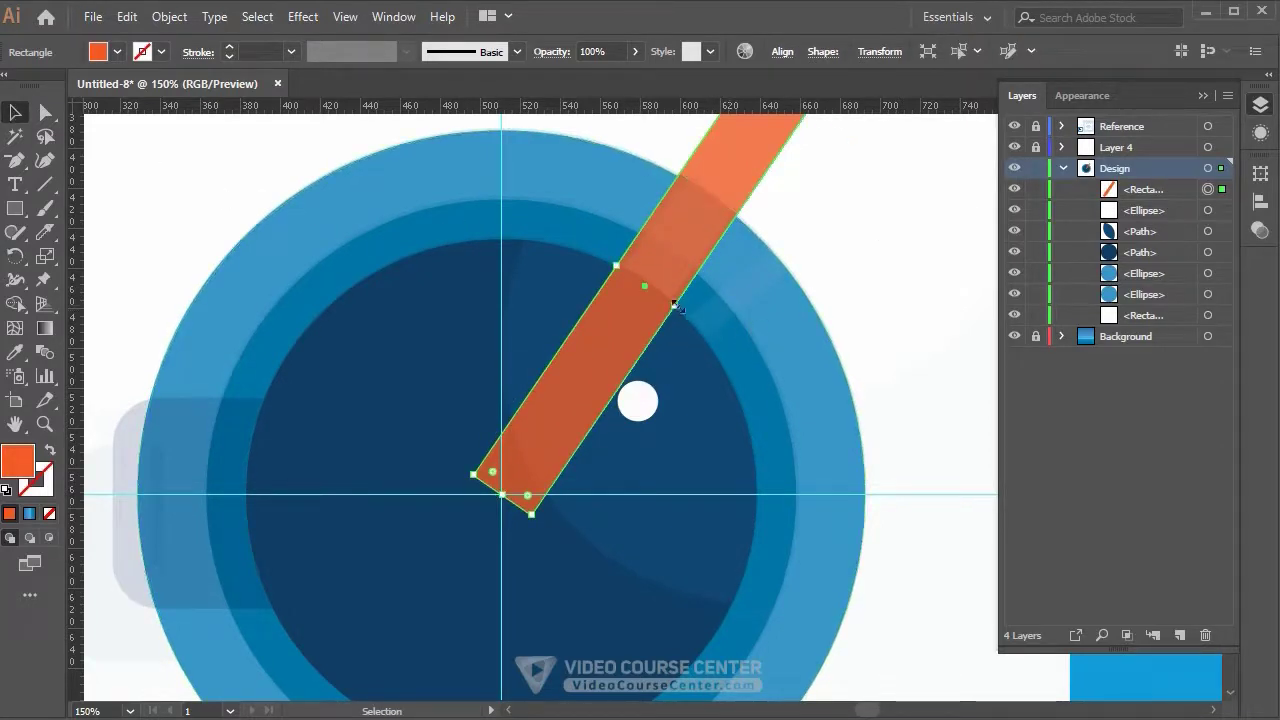
{"action": "left_click_drag", "start_coordinate": [673, 303], "coordinate": [667, 301]}
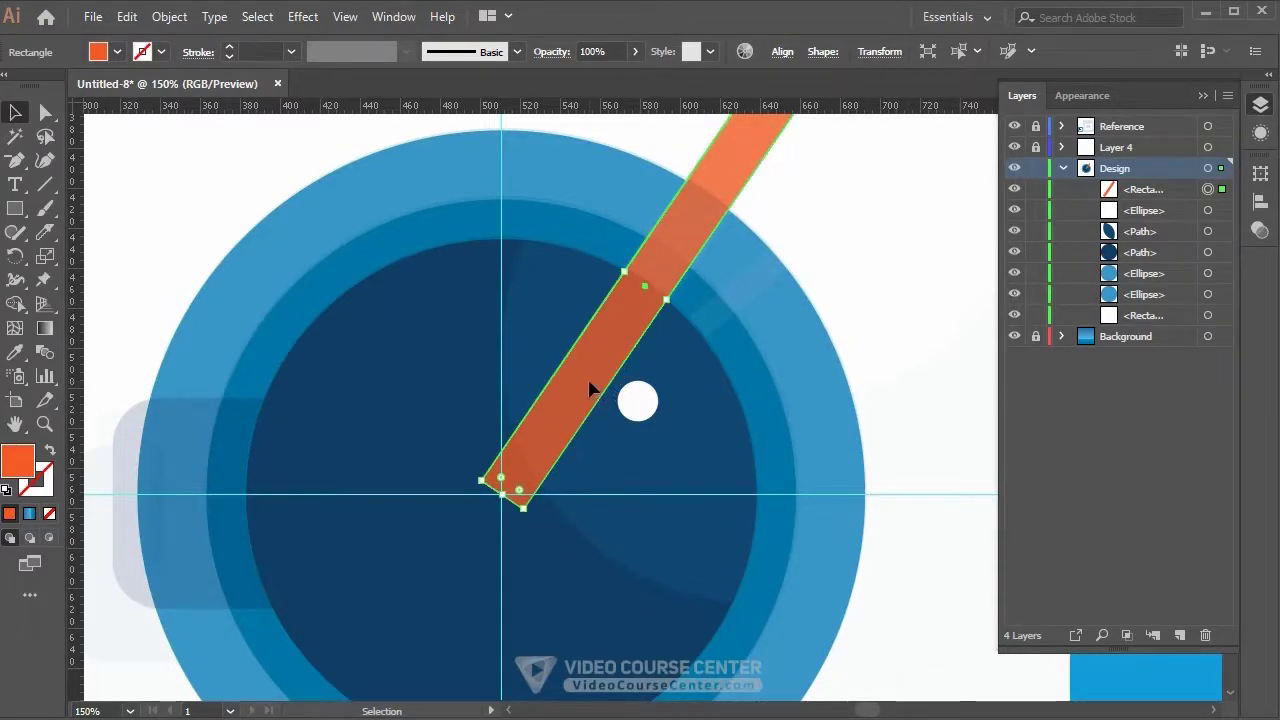
Duplicate the orange bar in place and rotate the copy clockwise about the guides' crossing onto the lower glare stripe.
{"action": "key", "text": "a"}
{"action": "key", "text": "ctrl+c"}
{"action": "key", "text": "ctrl+f"}
{"action": "key", "text": "v"}
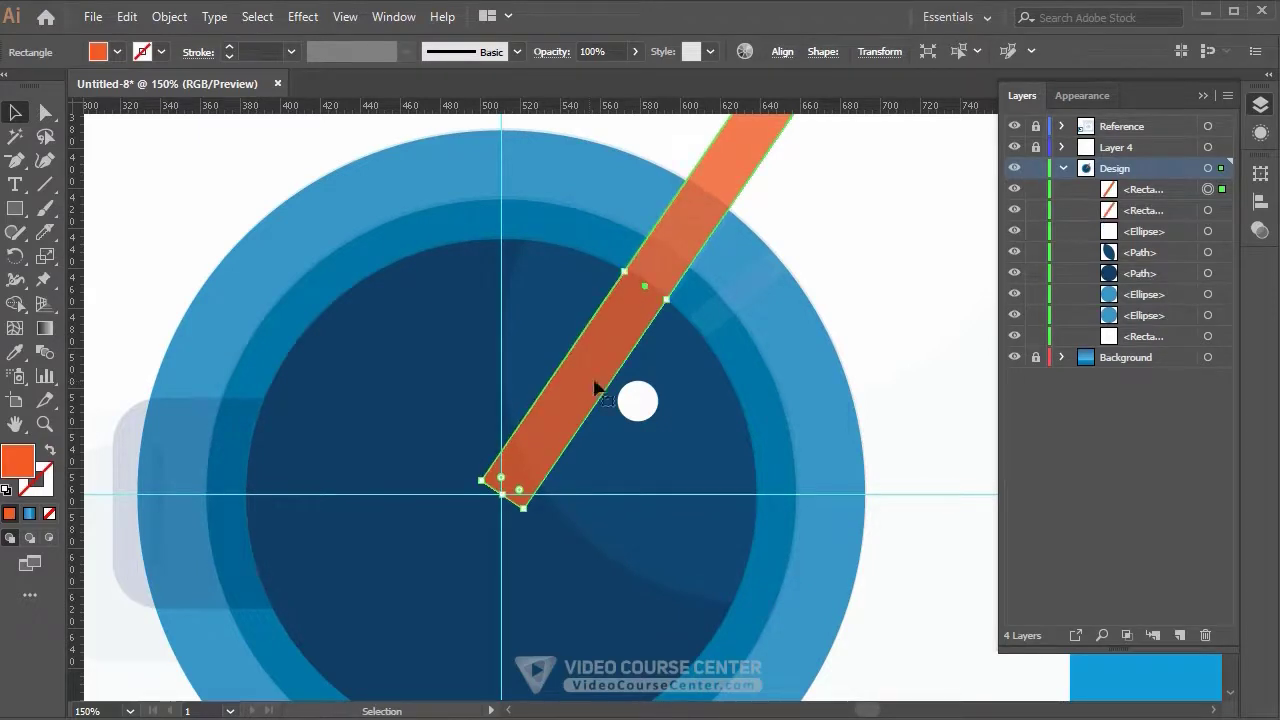
{"action": "scroll", "coordinate": [814, 351], "scroll_direction": "up", "scroll_amount": 2}
{"action": "left_click", "coordinate": [15, 255]}
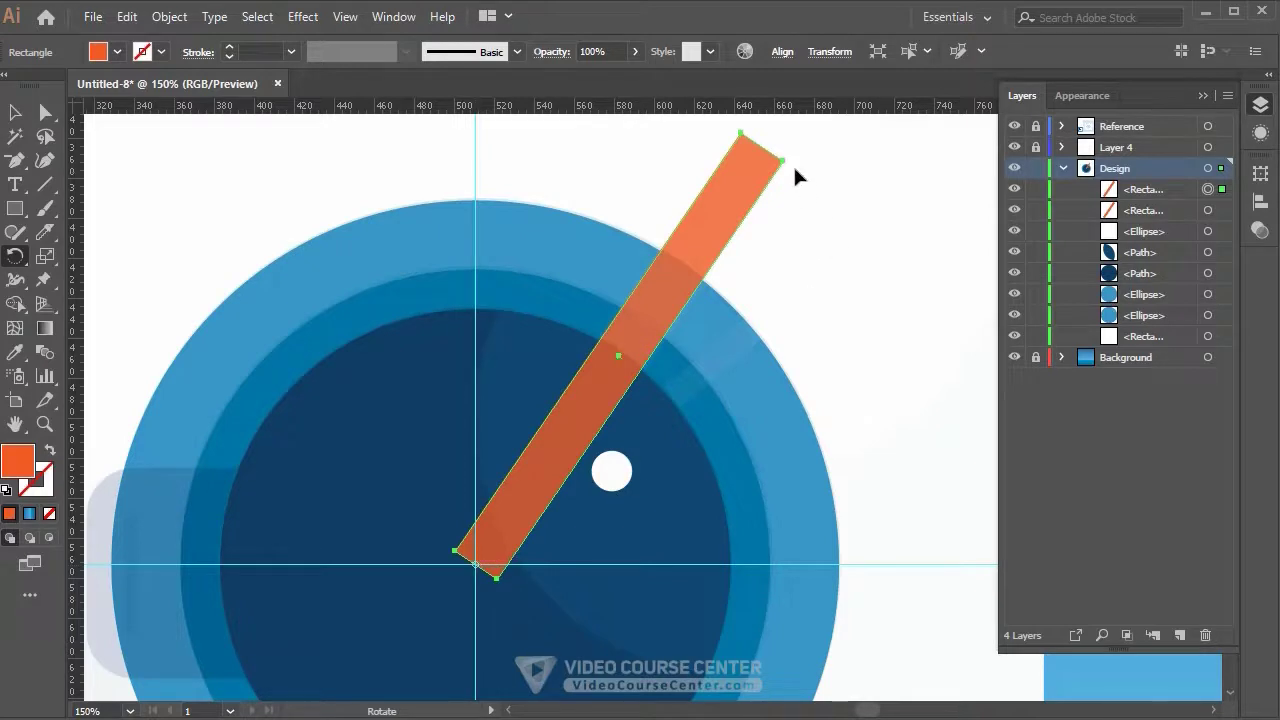
{"action": "left_click_drag", "start_coordinate": [795, 170], "coordinate": [870, 290]}
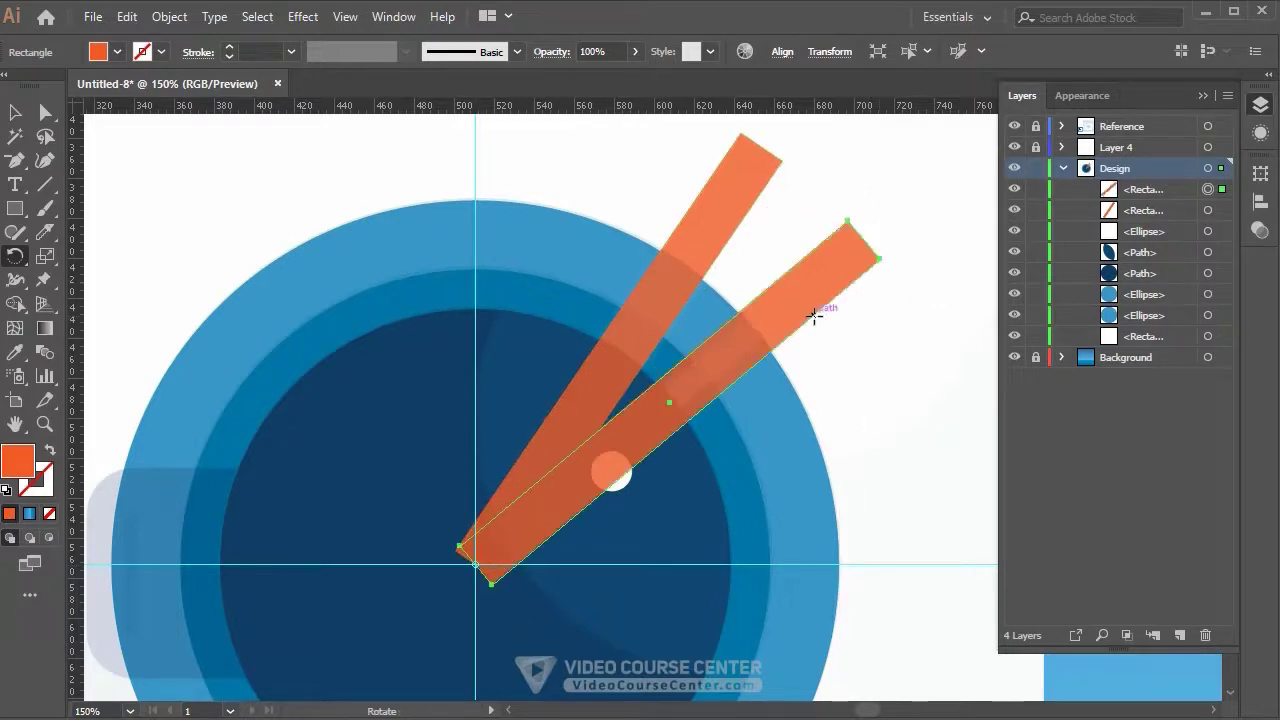
Narrow the rotated copy evenly about its long axis to match the thinner glare stripe, and deselect it.
{"action": "key", "text": "v"}
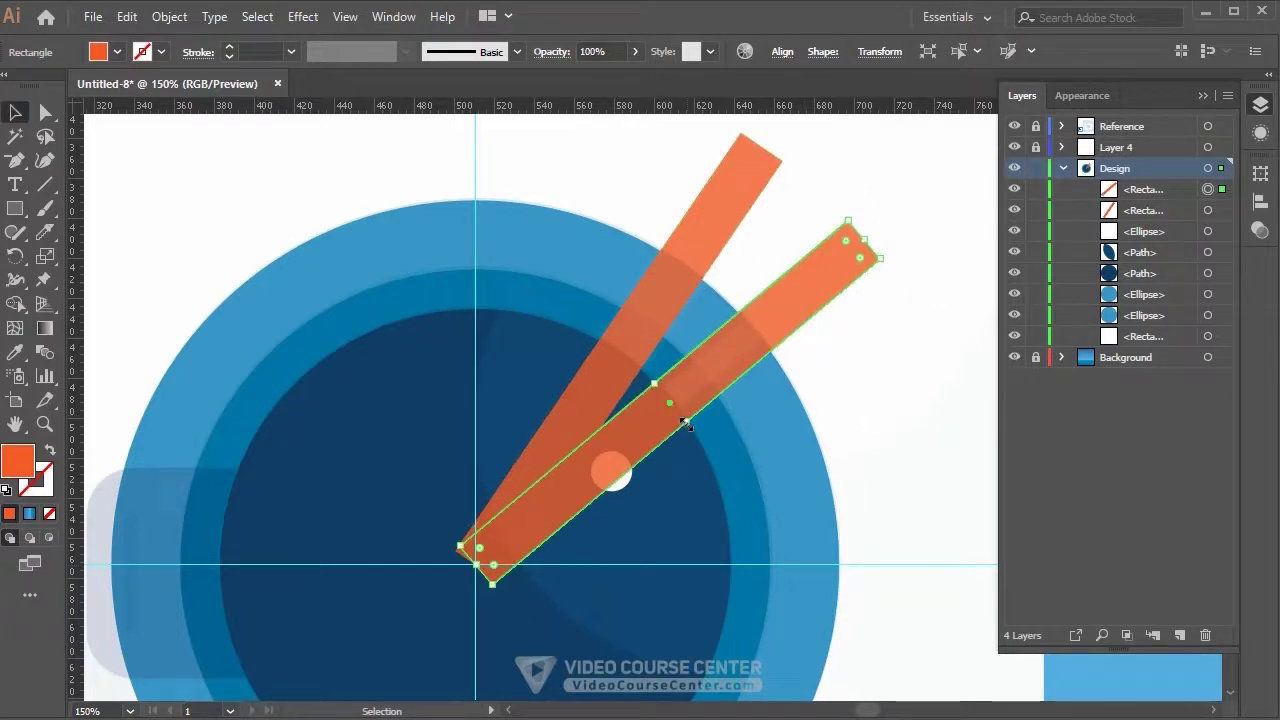
{"action": "left_click_drag", "start_coordinate": [685, 421], "coordinate": [673, 417]}
{"action": "left_click", "coordinate": [888, 402]}
Hide the guide layer, Layer 4.
{"action": "key", "text": "ctrl+0"}
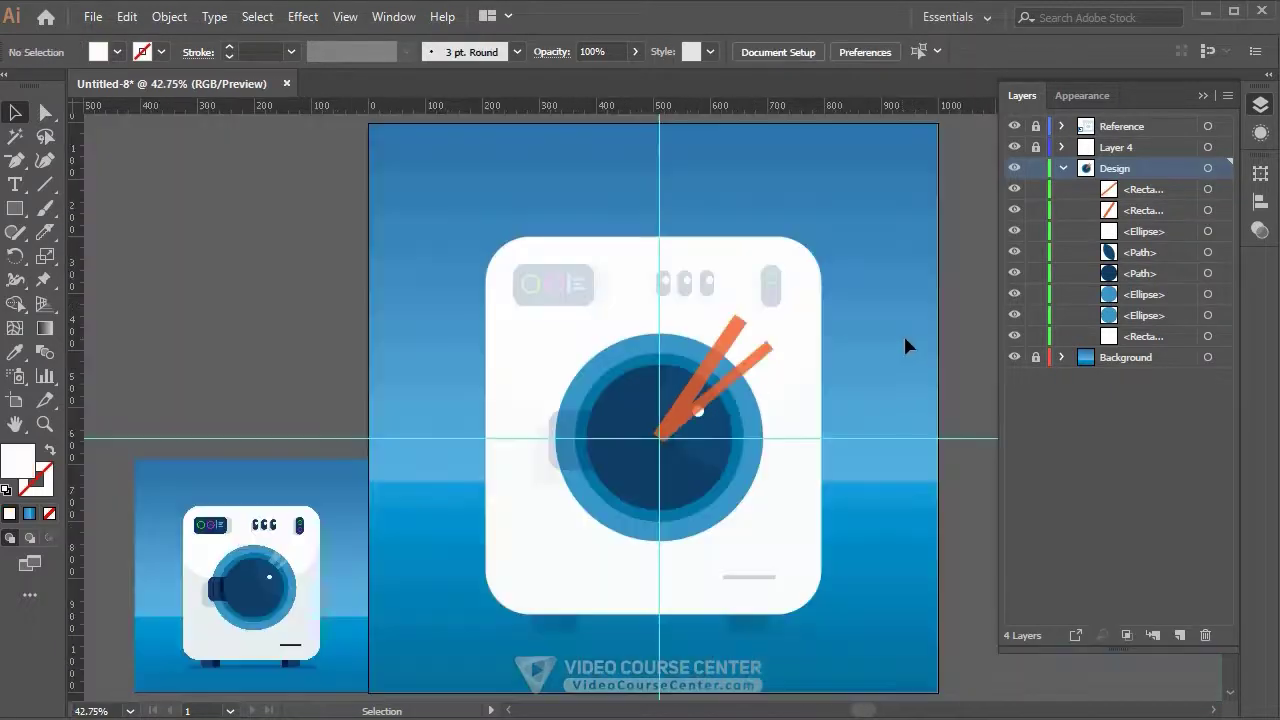
{"action": "left_click", "coordinate": [1014, 147]}
{"action": "key", "text": "ctrl+plus"}
{"action": "key", "text": "ctrl+plus"}
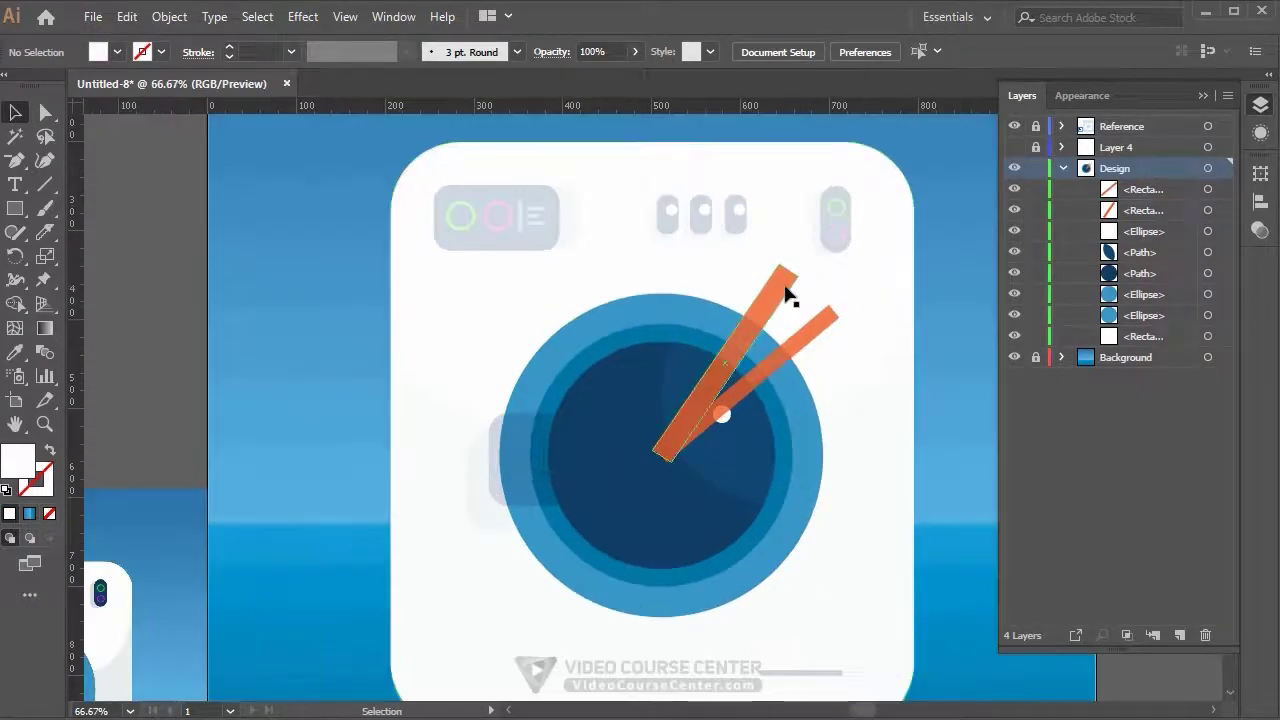
Cut away the part of the wider orange bar outside the door's outer ring with the Shape Builder tool.
{"action": "left_click", "coordinate": [785, 295]}
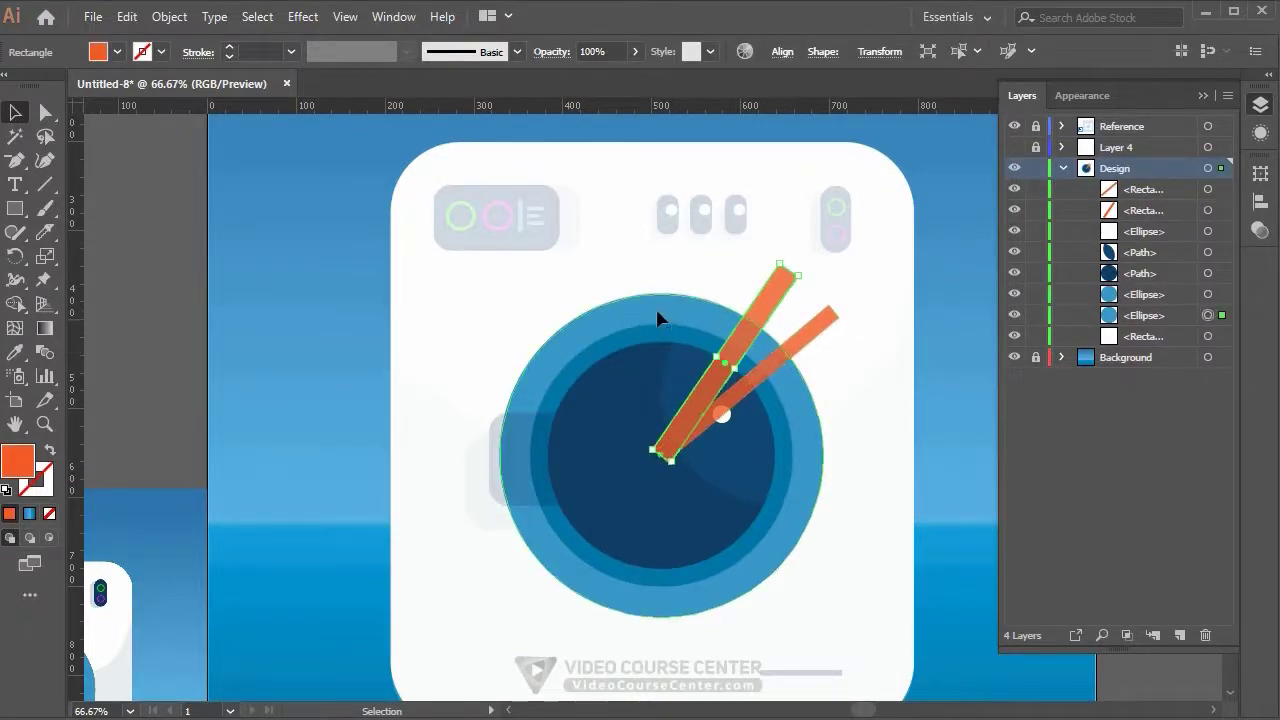
{"action": "left_click", "coordinate": [658, 318]}
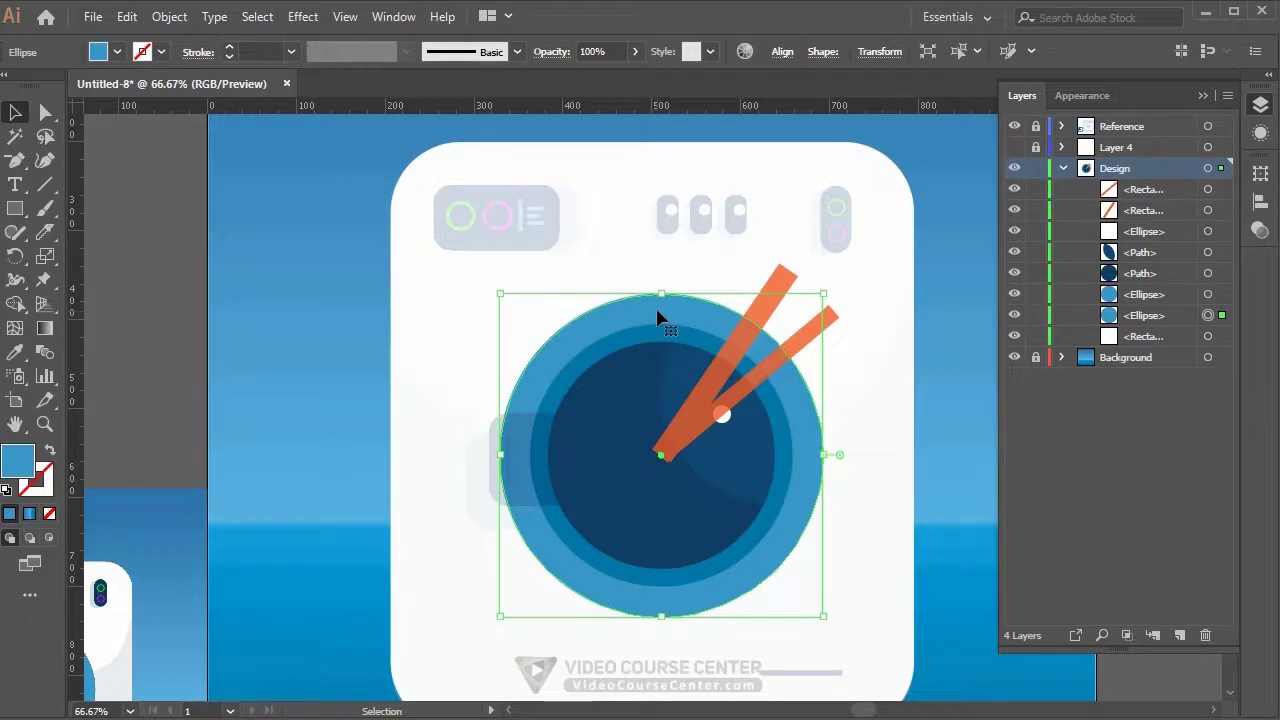
{"action": "left_click", "coordinate": [789, 292], "text": "shift"}
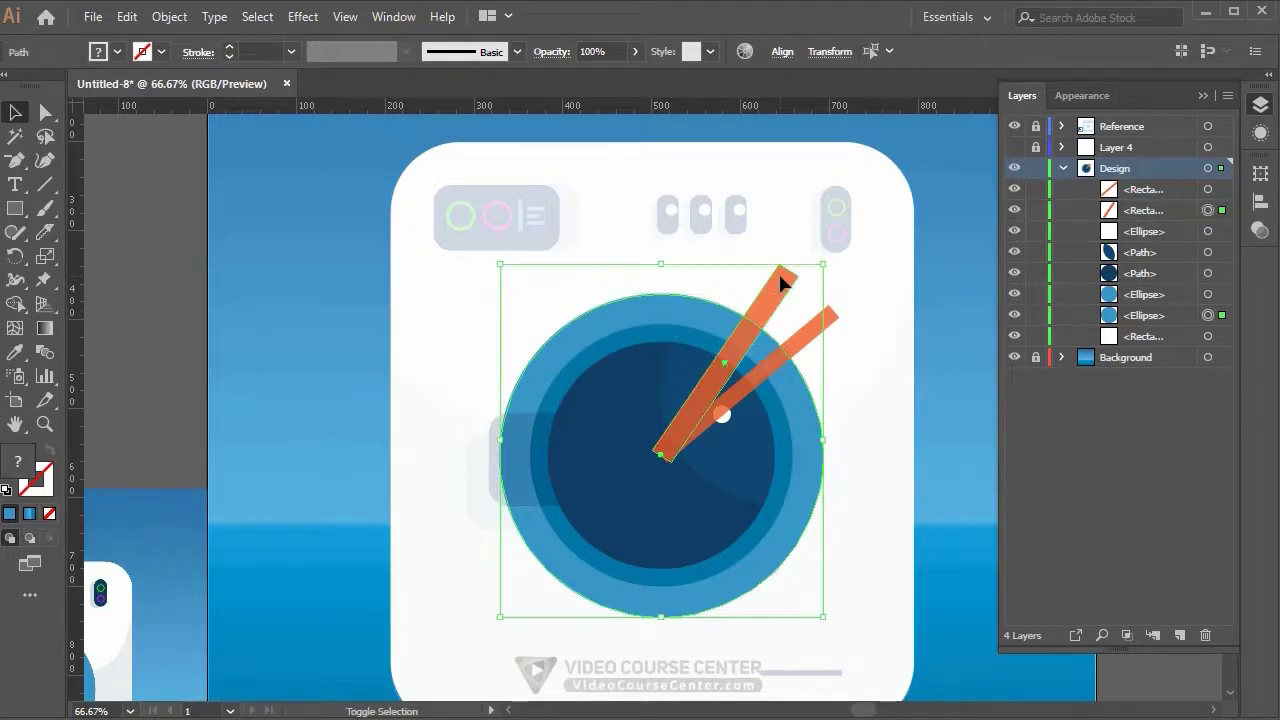
{"action": "left_click", "coordinate": [15, 304]}
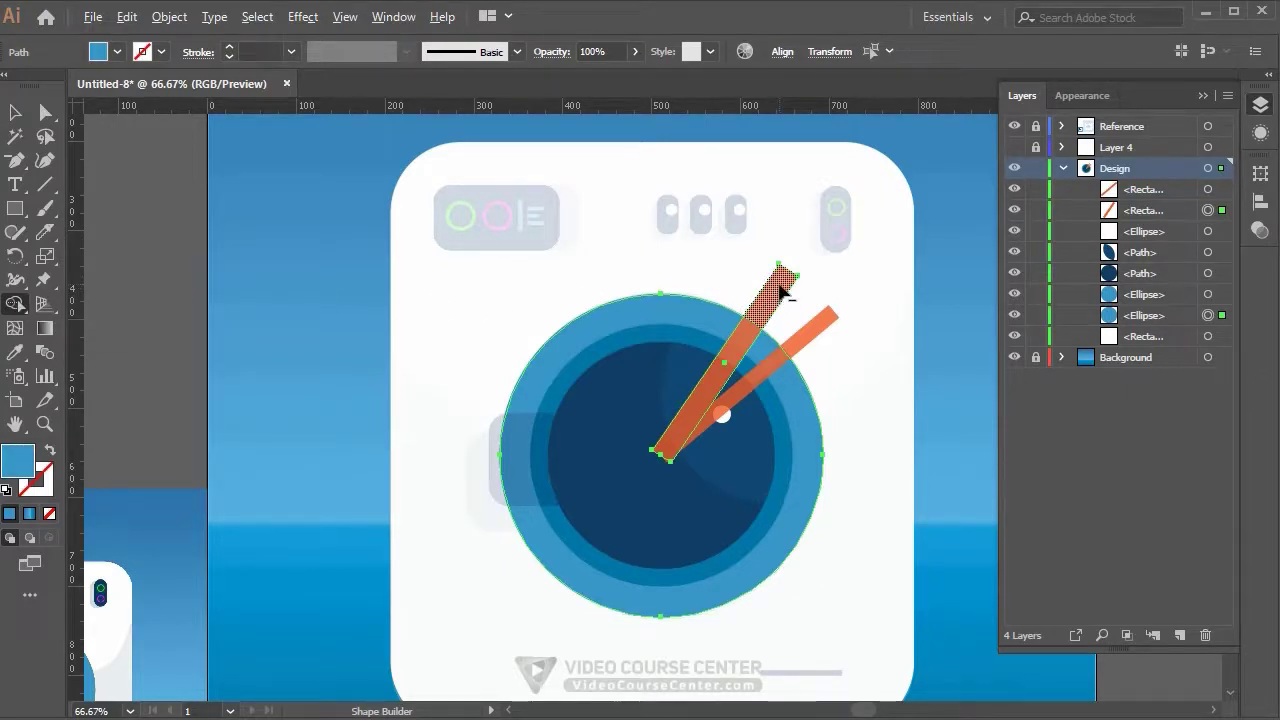
{"action": "left_click", "coordinate": [781, 290], "text": "alt"}
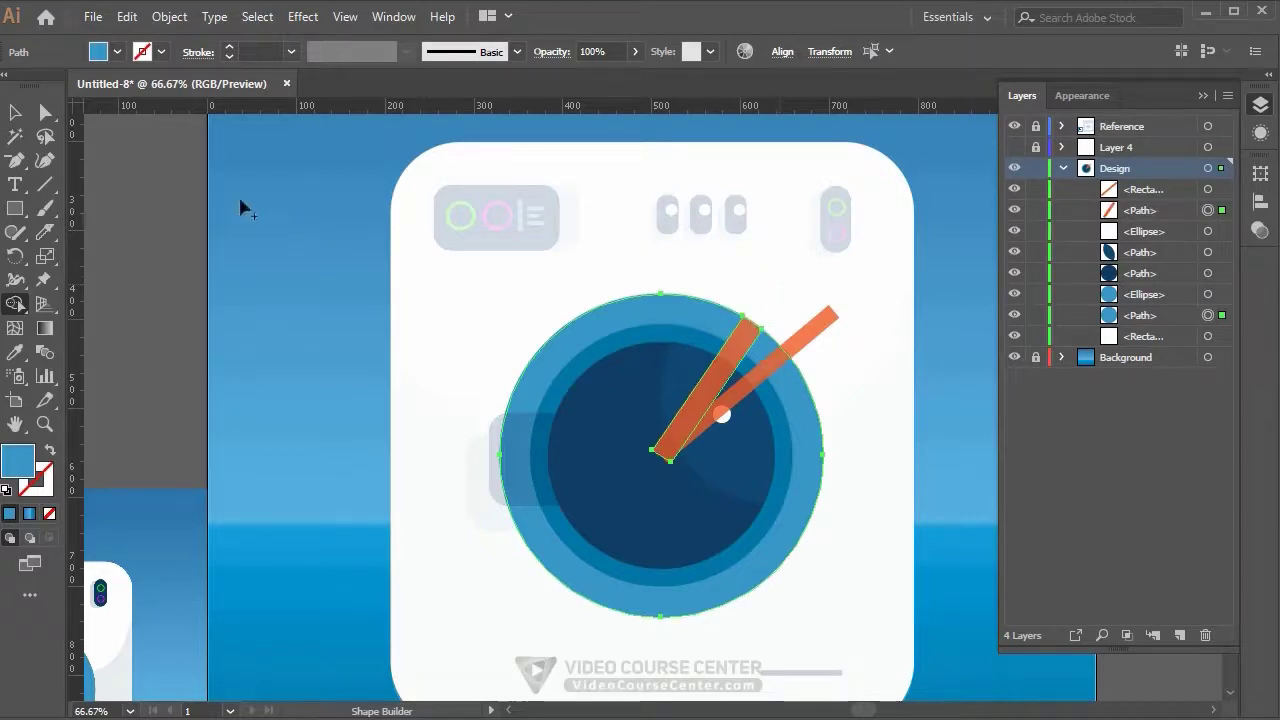
Cut away the part of the thinner orange bar outside the outer ring with the Shape Builder tool and deselect everything.
{"action": "left_click", "coordinate": [15, 112]}
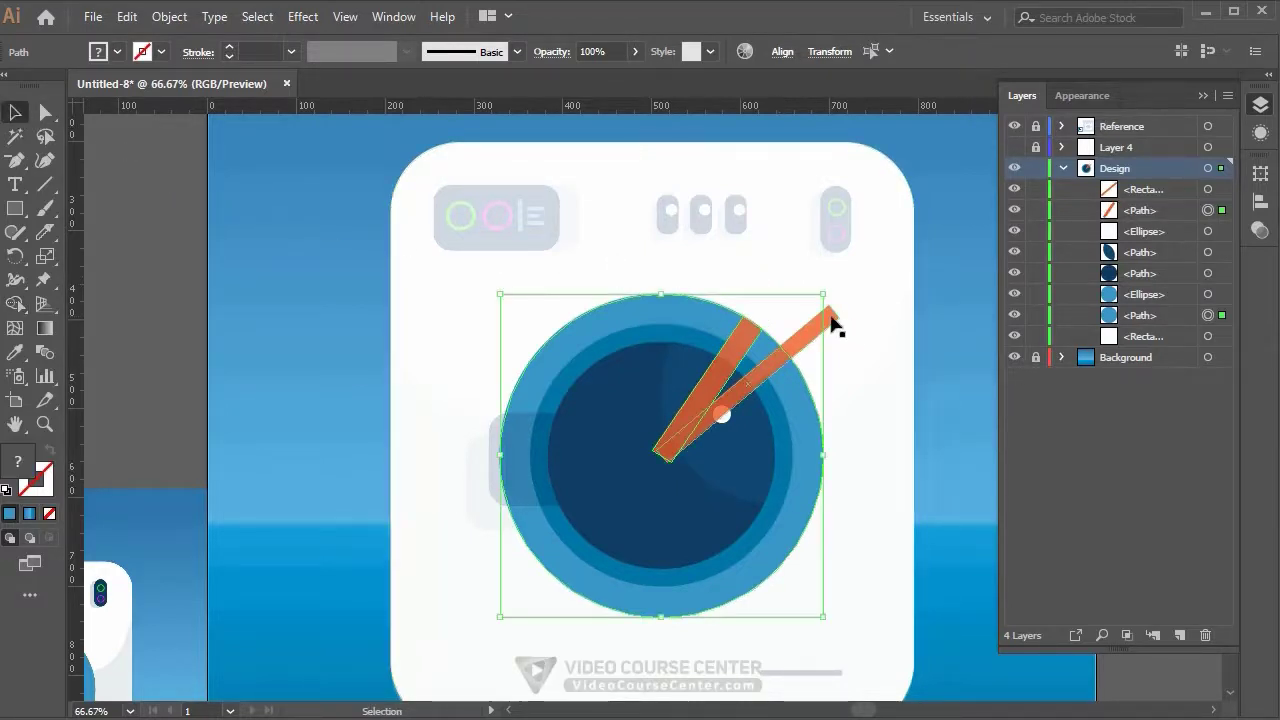
{"action": "left_click", "coordinate": [830, 315]}
{"action": "left_click", "coordinate": [583, 322], "text": "shift"}
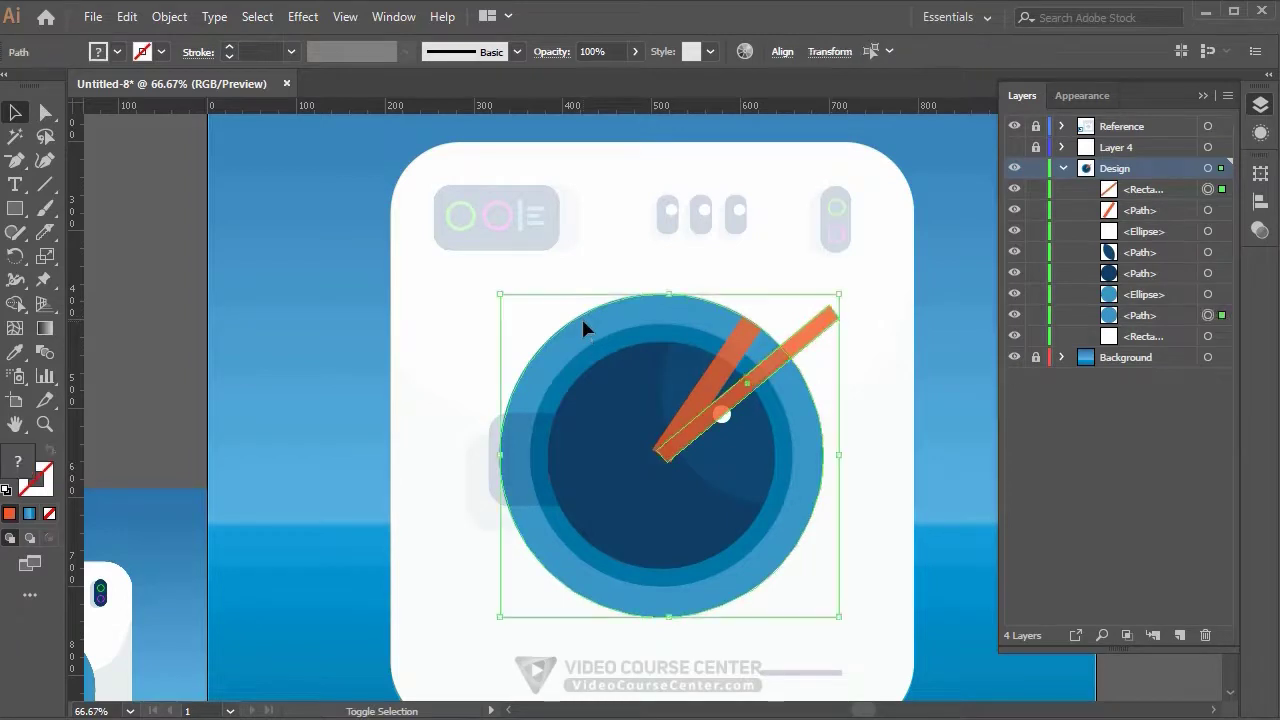
{"action": "left_click", "coordinate": [15, 304]}
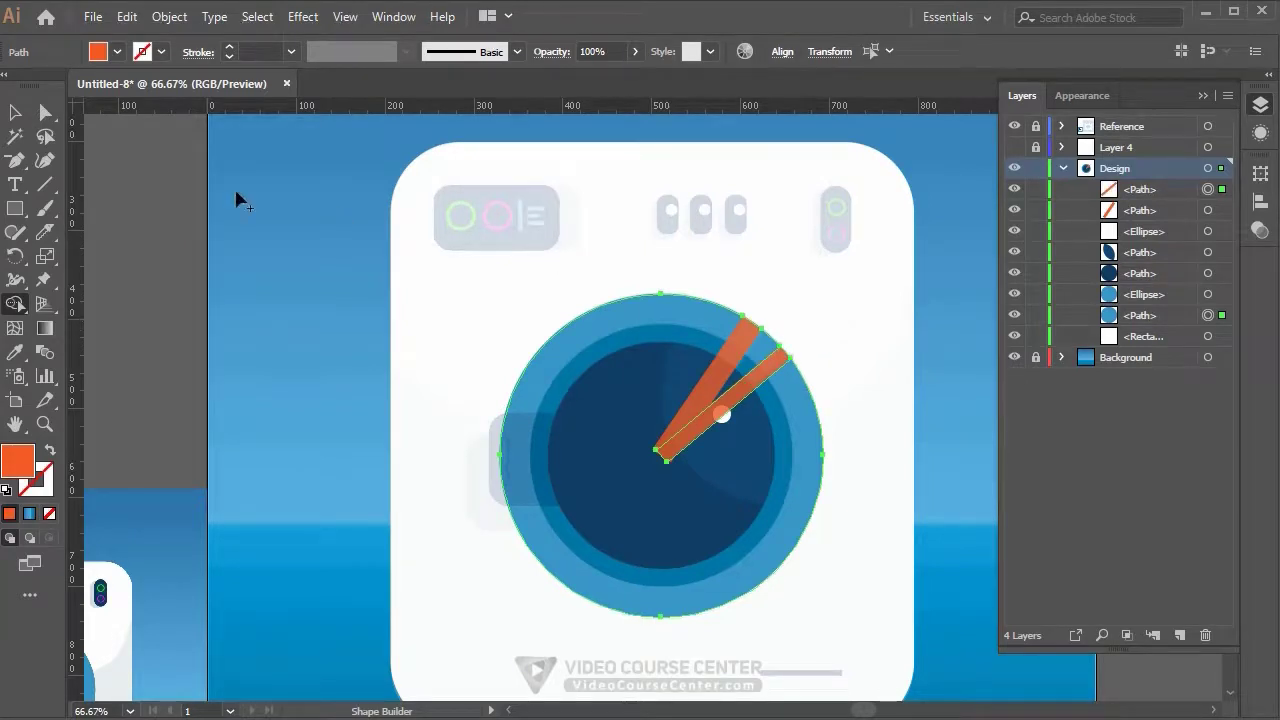
{"action": "key", "text": "v"}
{"action": "left_click", "coordinate": [875, 356]}
{"action": "key", "text": "ctrl+shift+a"}
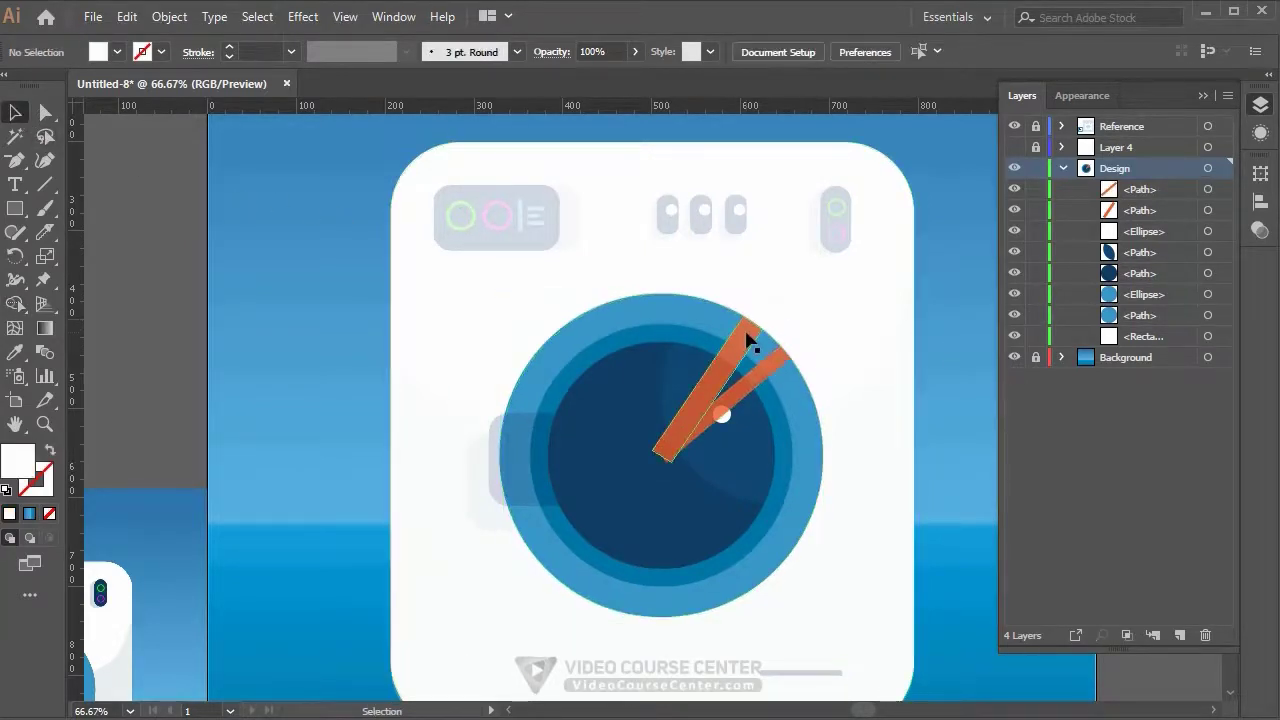
Move both orange bars below the dark glass shapes in the stacking order so they cover only the door rings.
{"action": "left_click", "coordinate": [749, 337]}
{"action": "left_click", "coordinate": [786, 358], "text": "shift"}
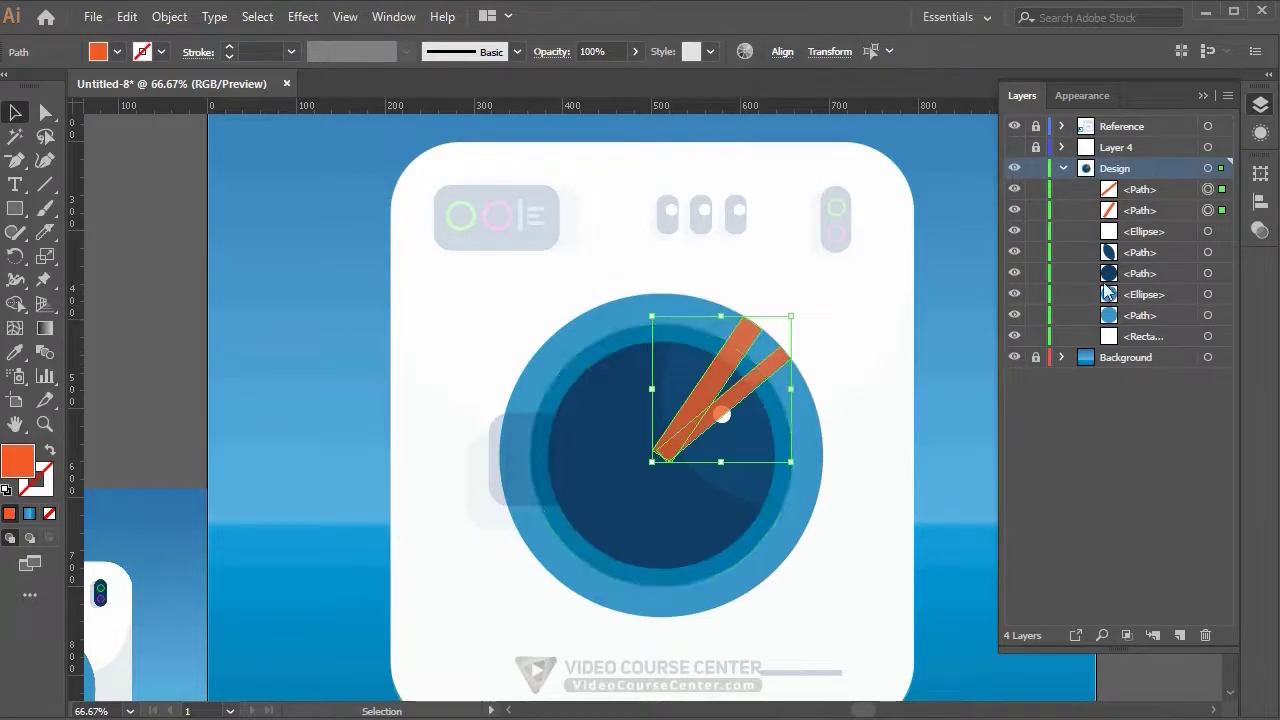
{"action": "left_click", "coordinate": [1150, 190]}
{"action": "left_click", "coordinate": [1148, 210], "text": "shift"}
{"action": "left_click_drag", "start_coordinate": [1148, 230], "coordinate": [1150, 258]}
{"action": "left_click", "coordinate": [972, 273]}
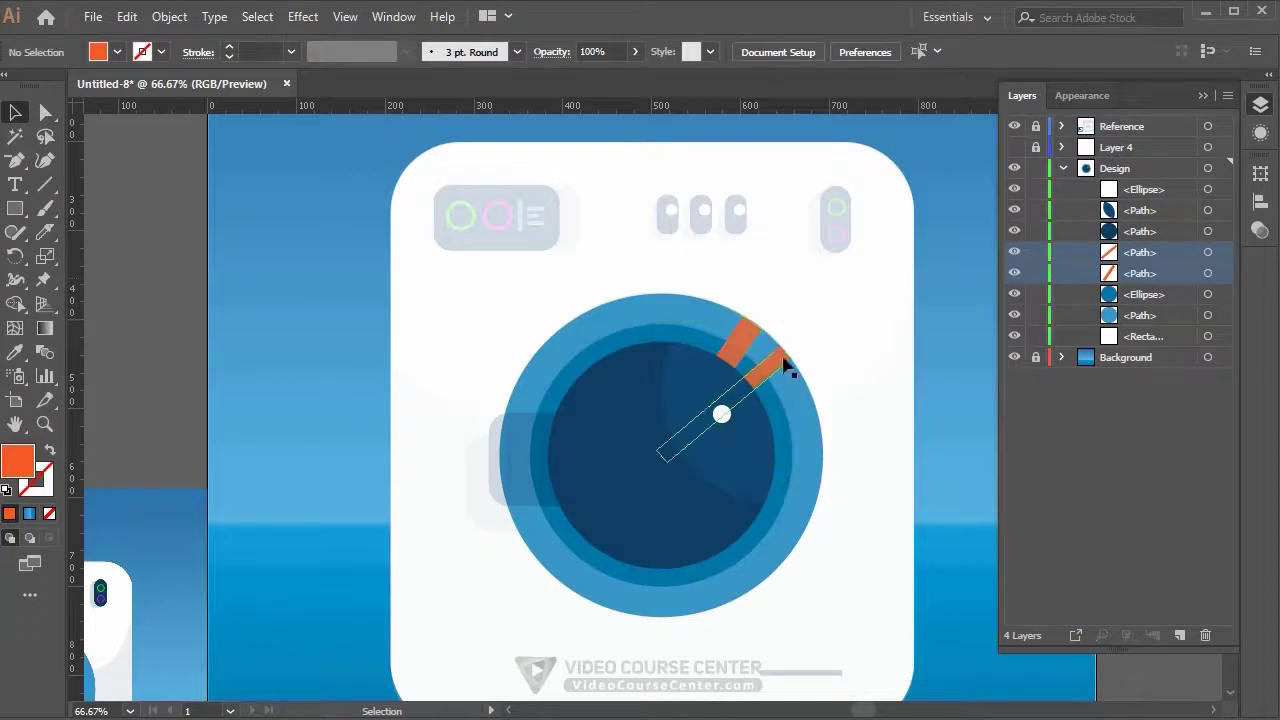
Fill both orange bars with the light blue sampled from the glare in the small reference image.
{"action": "left_click", "coordinate": [770, 362]}
{"action": "left_click", "coordinate": [740, 342], "text": "shift"}
{"action": "left_click_drag", "start_coordinate": [489, 455], "coordinate": [669, 366]}
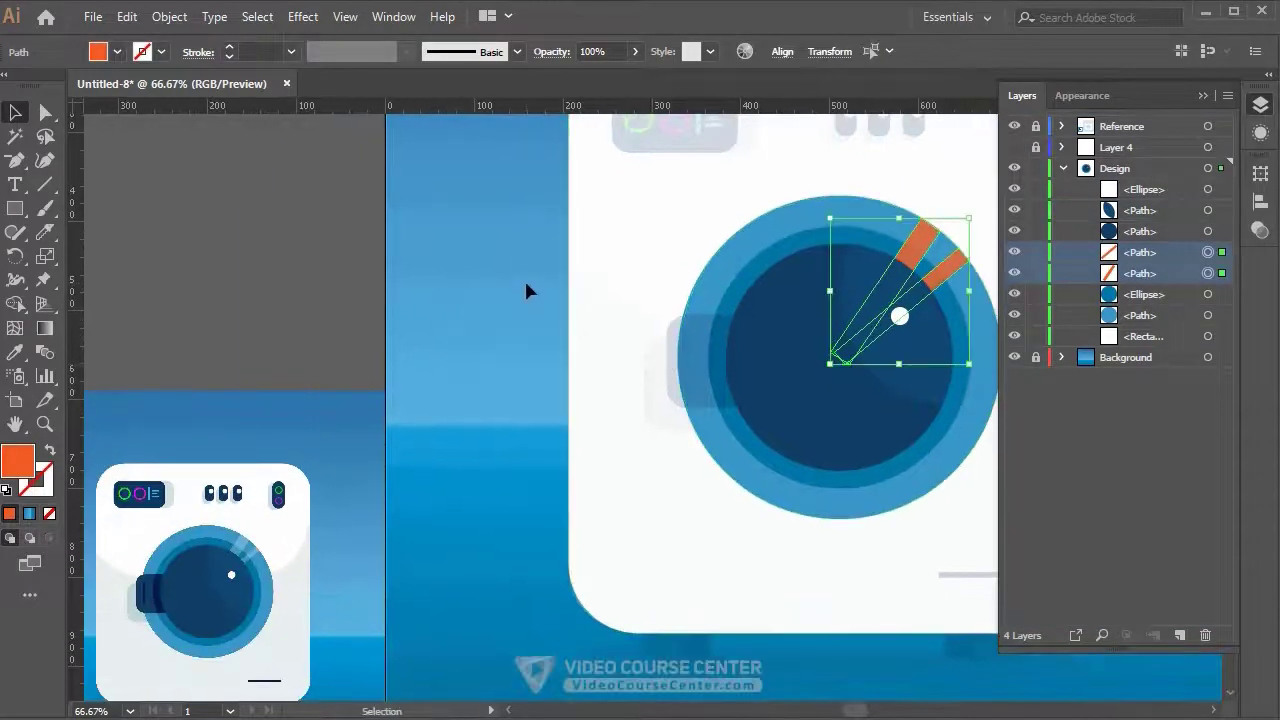
{"action": "key", "text": "i"}
{"action": "left_click", "coordinate": [242, 544]}
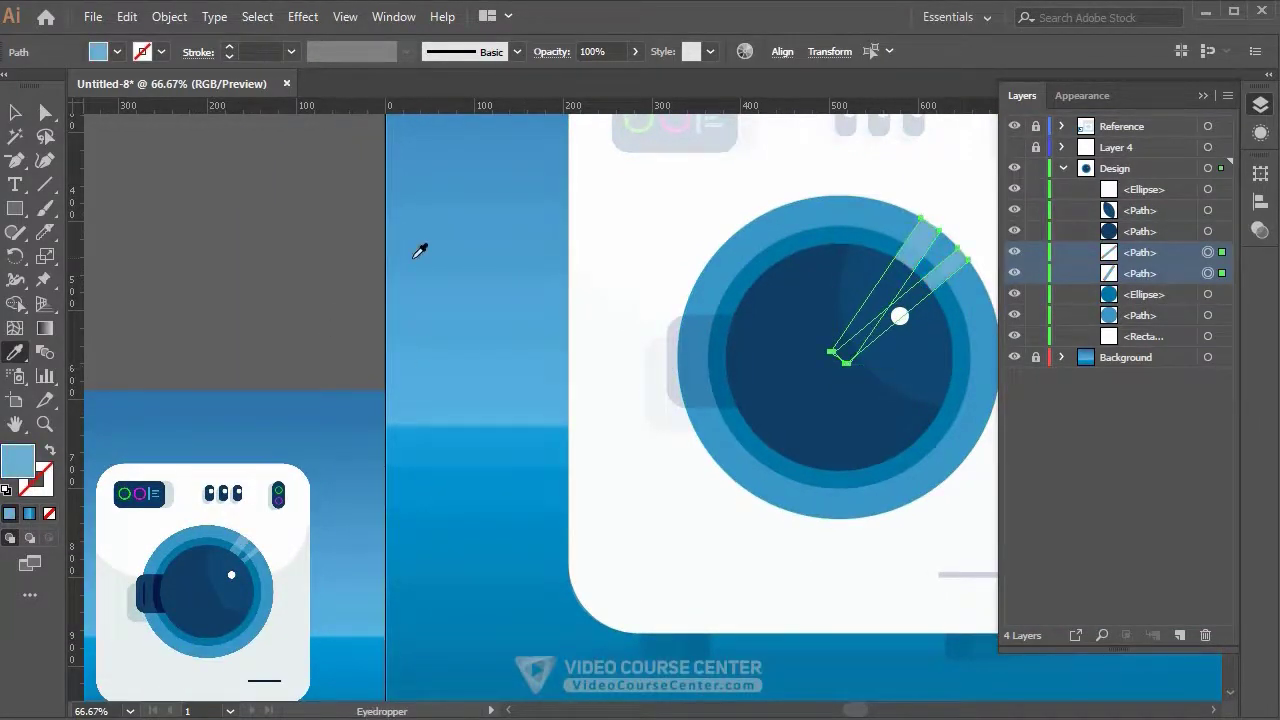
{"action": "key", "text": "v"}
{"action": "left_click_drag", "start_coordinate": [951, 254], "coordinate": [838, 280]}
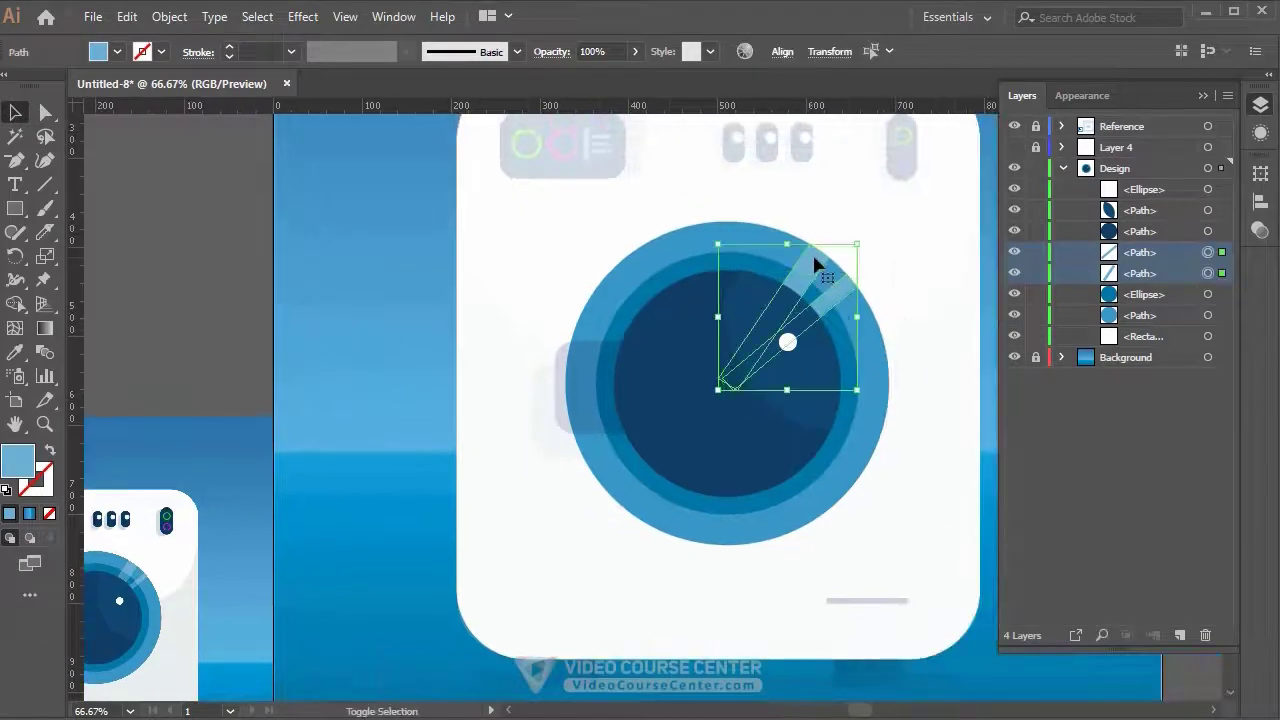
Lower the opacity of both glare bars to 55%.
{"action": "left_click", "coordinate": [390, 17]}
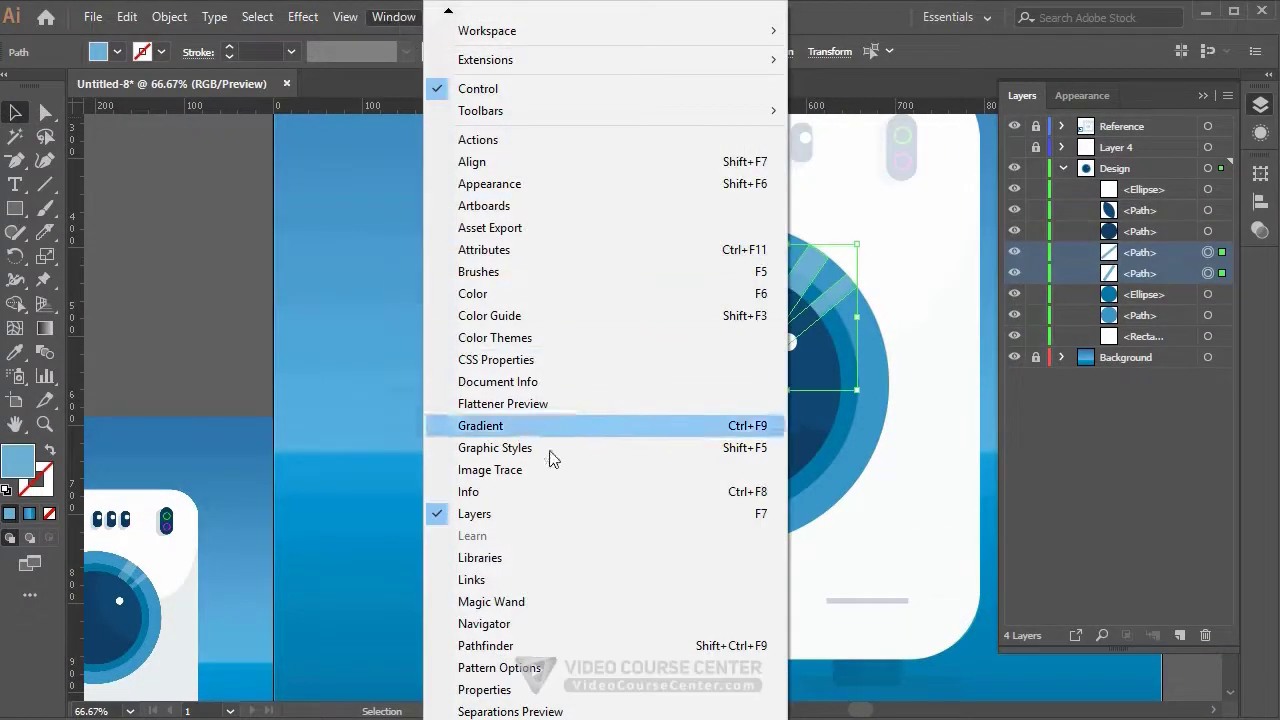
{"action": "key", "text": "shift+ctrl+F10"}
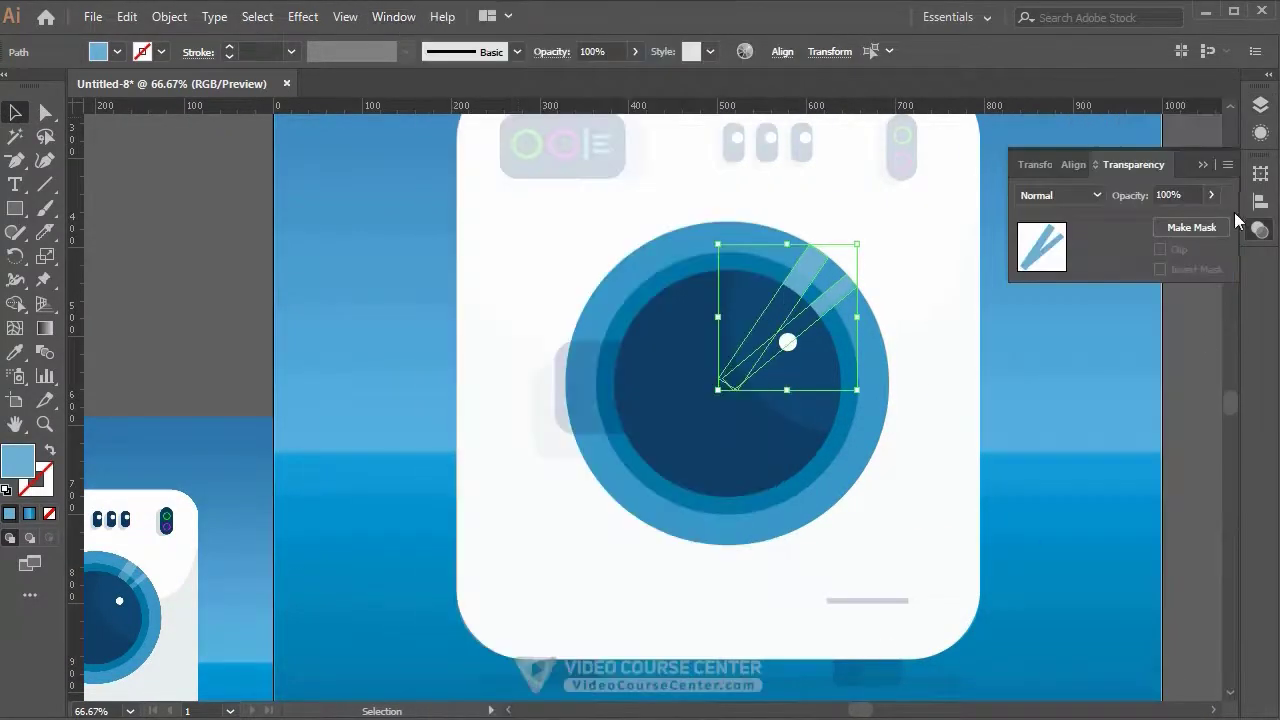
{"action": "left_click", "coordinate": [1211, 195]}
{"action": "left_click_drag", "start_coordinate": [1206, 219], "coordinate": [1174, 224]}
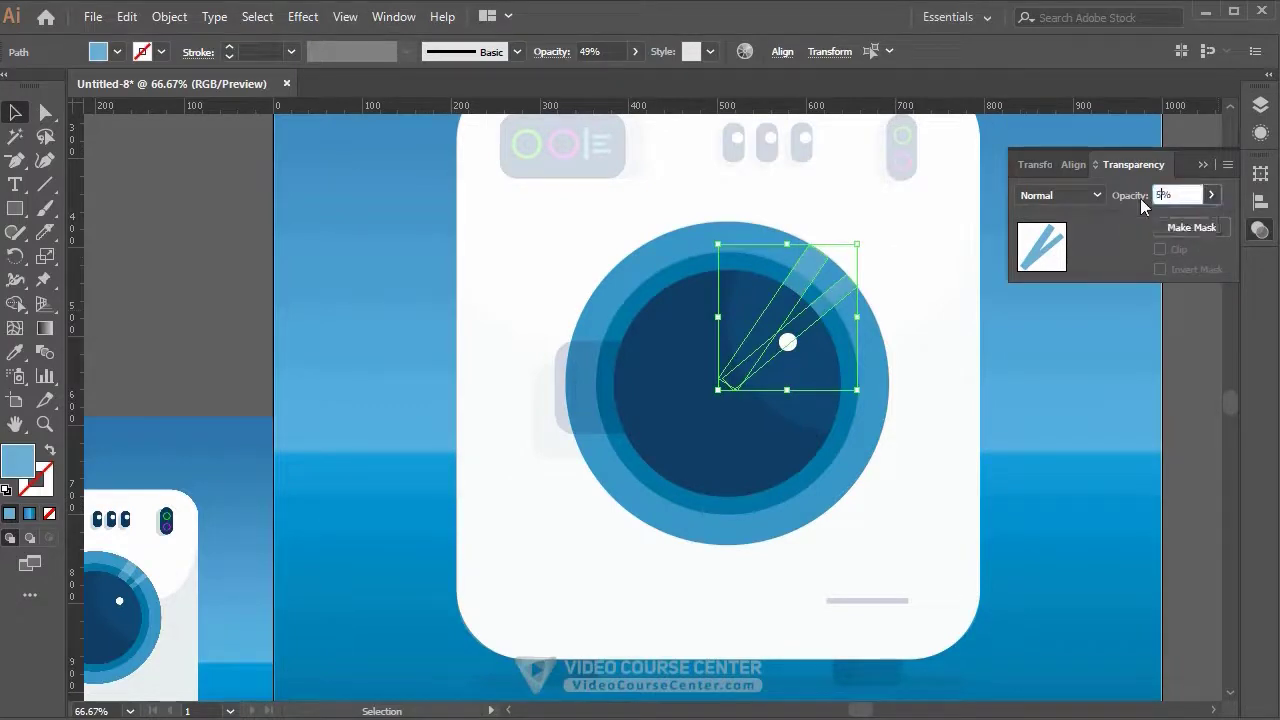
{"action": "left_click", "coordinate": [1145, 207]}
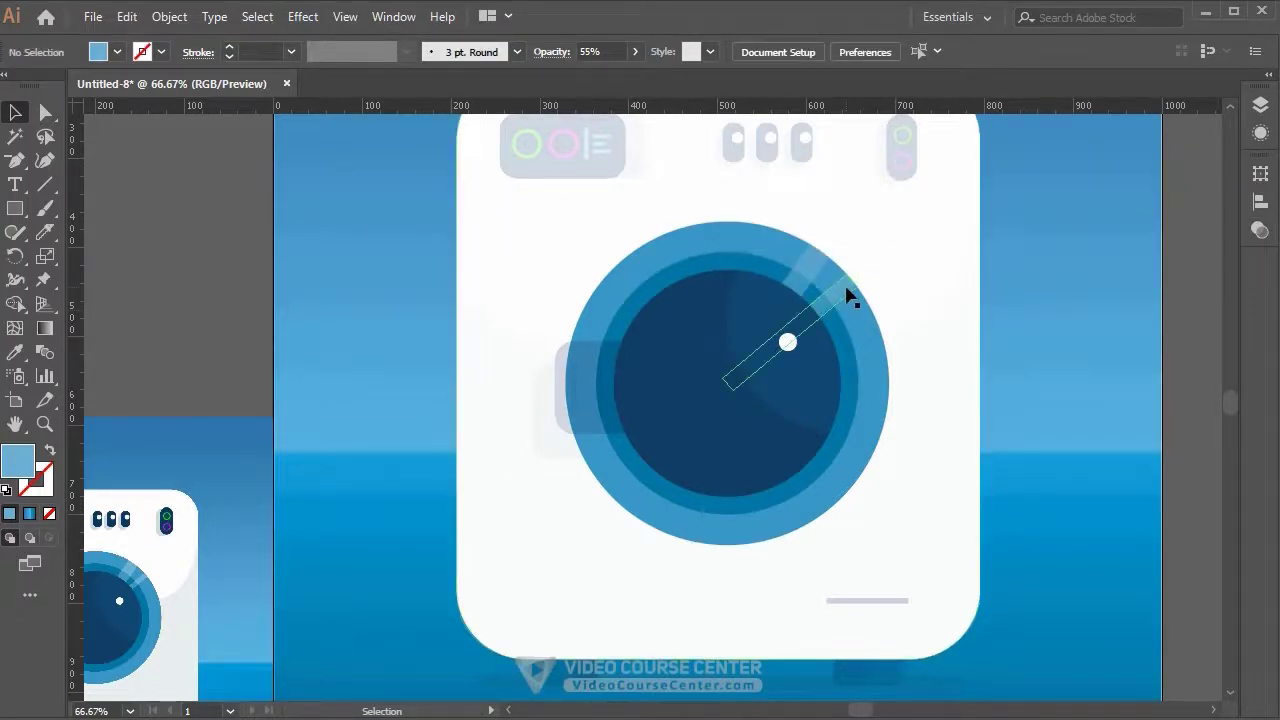
Select both glare bars and change their fill to white.
{"action": "left_click_drag", "start_coordinate": [849, 288], "coordinate": [1008, 314]}
{"action": "left_click", "coordinate": [1000, 308]}
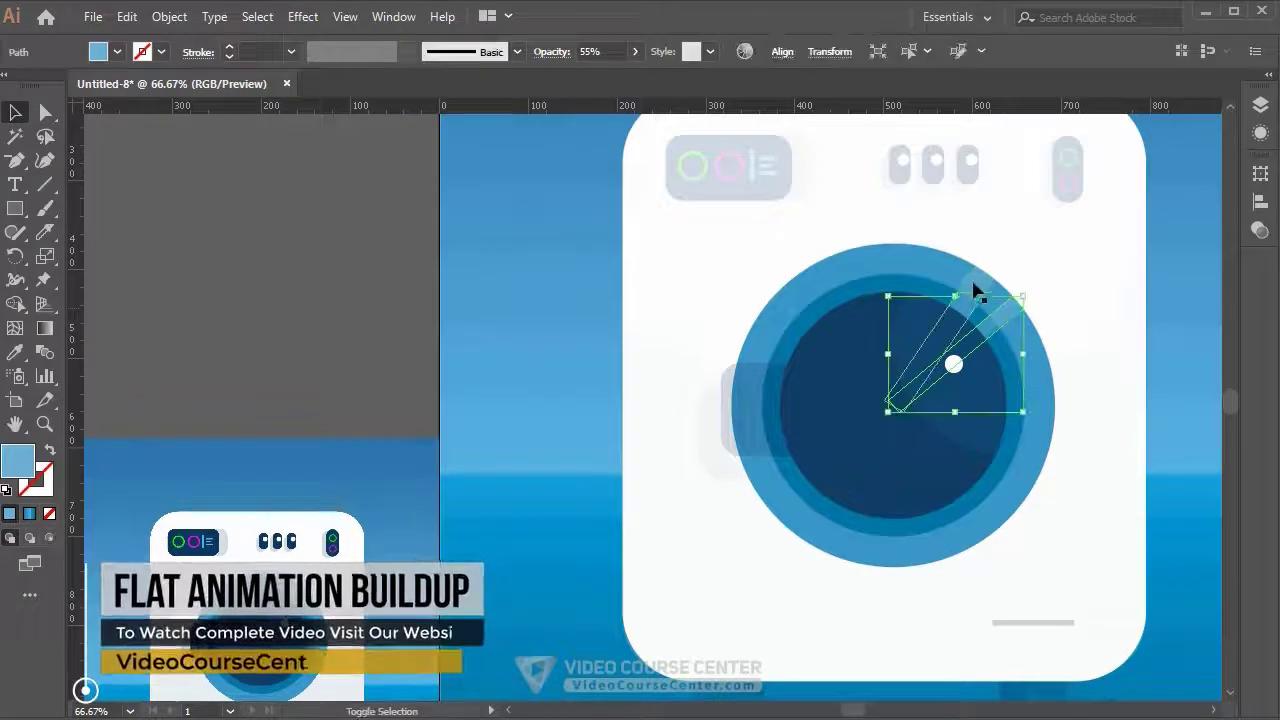
{"action": "left_click", "coordinate": [117, 51]}
{"action": "left_click", "coordinate": [167, 157]}
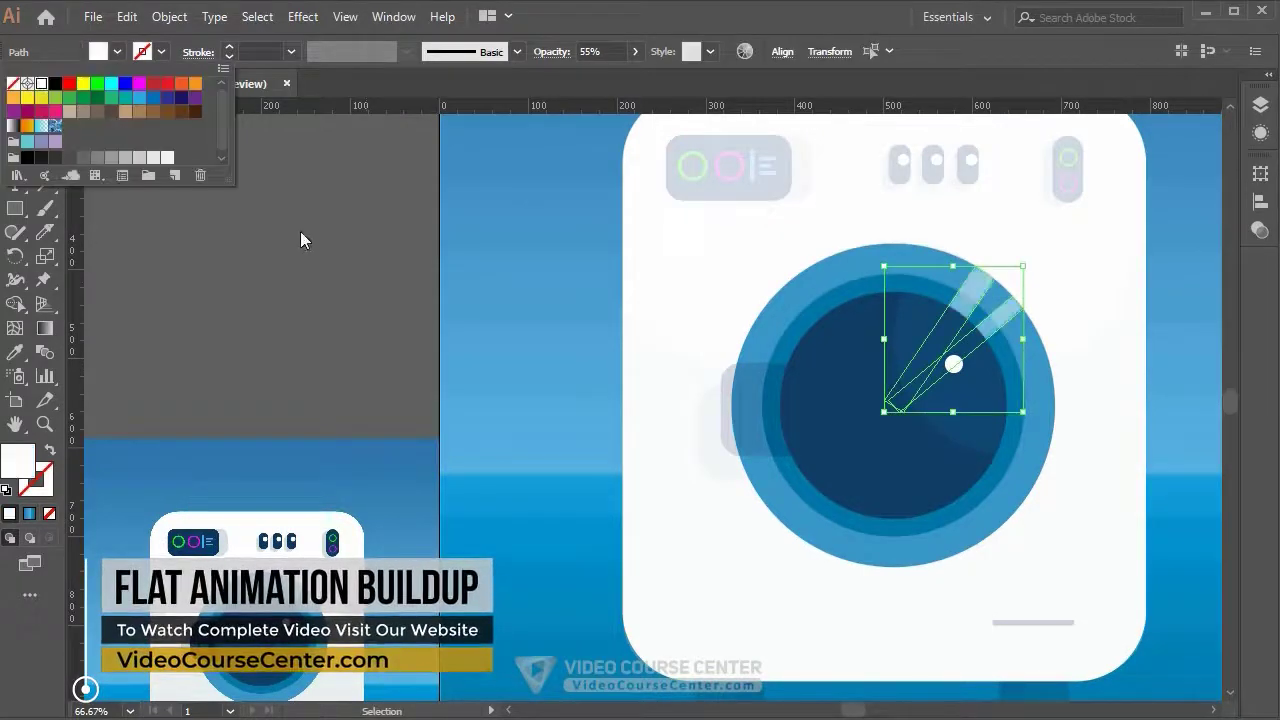
Set the opacity of both white glare bars to 40% and deselect them.
{"action": "left_click", "coordinate": [1260, 230]}
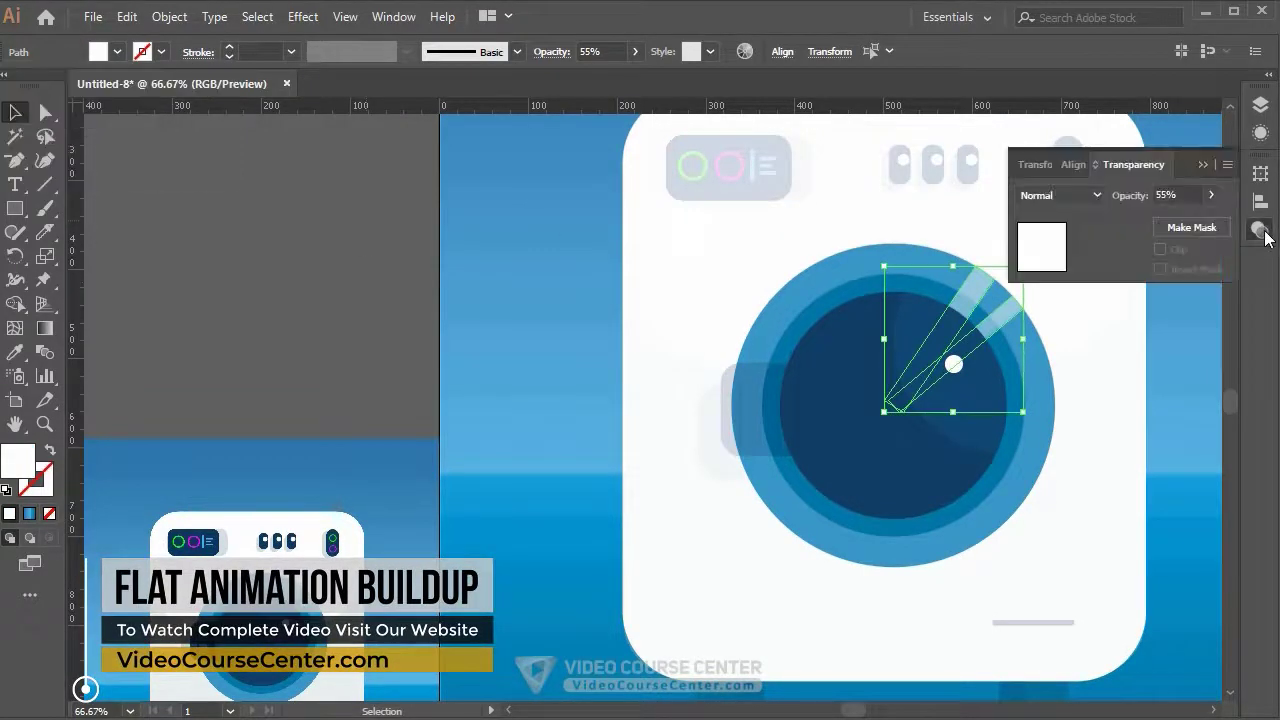
{"action": "left_click", "coordinate": [1168, 194]}
{"action": "type", "text": "40"}
{"action": "key", "text": "Return"}
{"action": "left_click", "coordinate": [470, 240]}
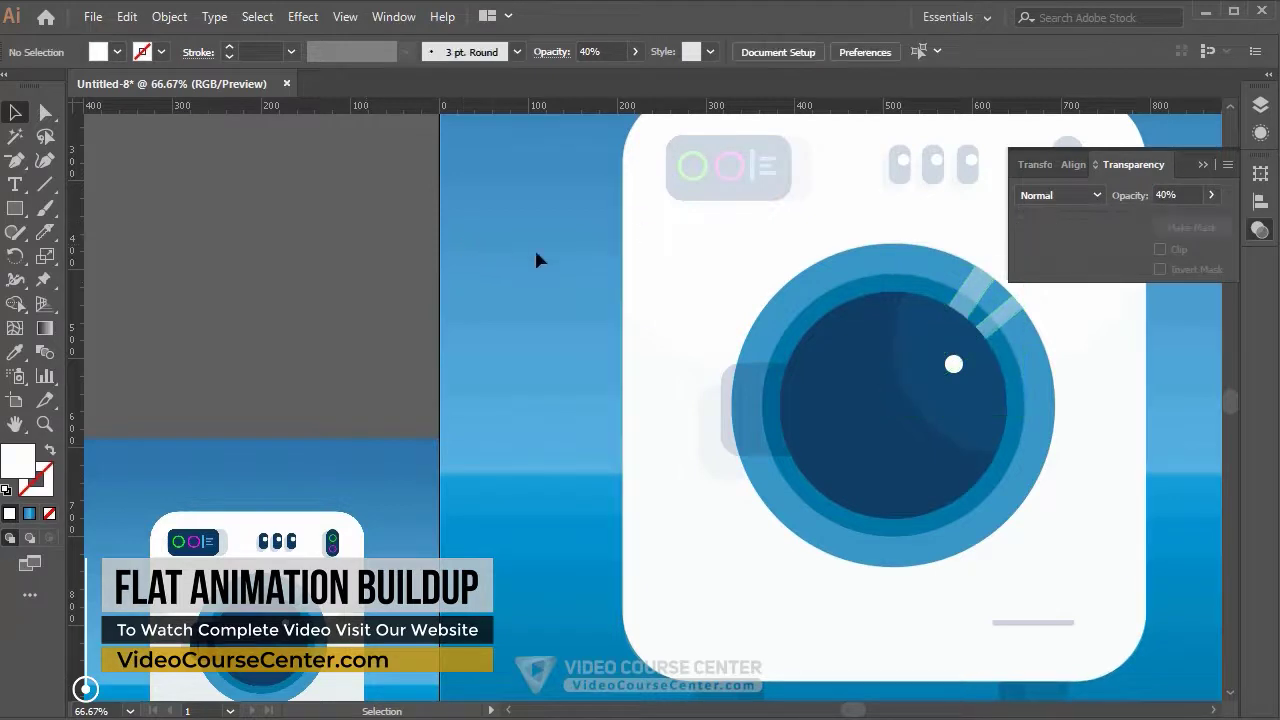
{"action": "left_click_drag", "start_coordinate": [576, 255], "coordinate": [522, 265]}
{"action": "left_click", "coordinate": [1201, 165]}
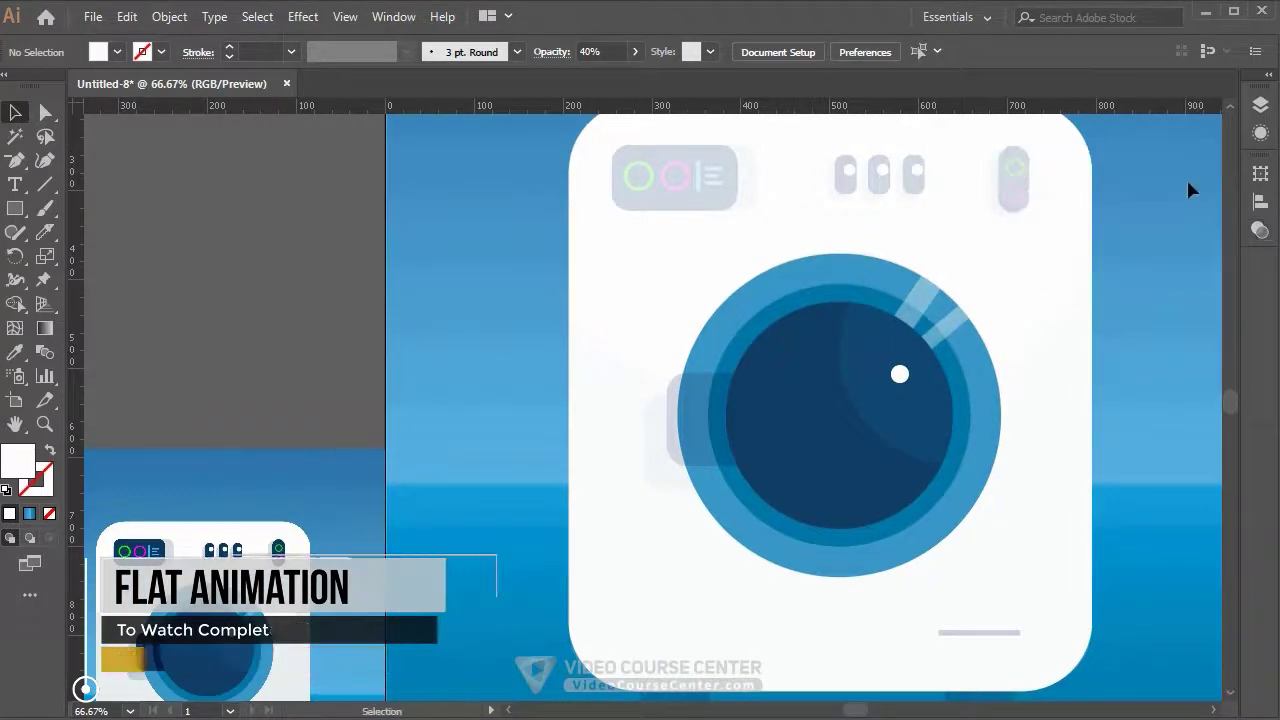